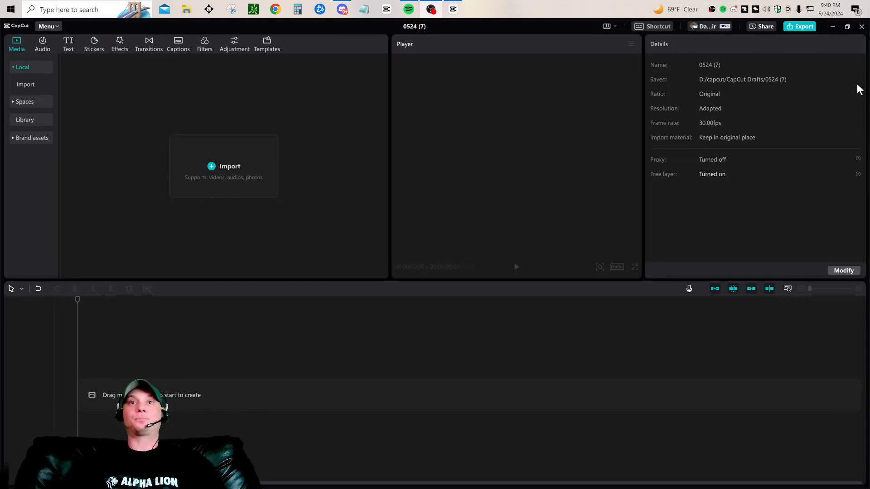
# Step: Import the whole 5-23 folder from the MadDasher folder on New Volume (D:) into the project media
pyautogui.click(201, 176)
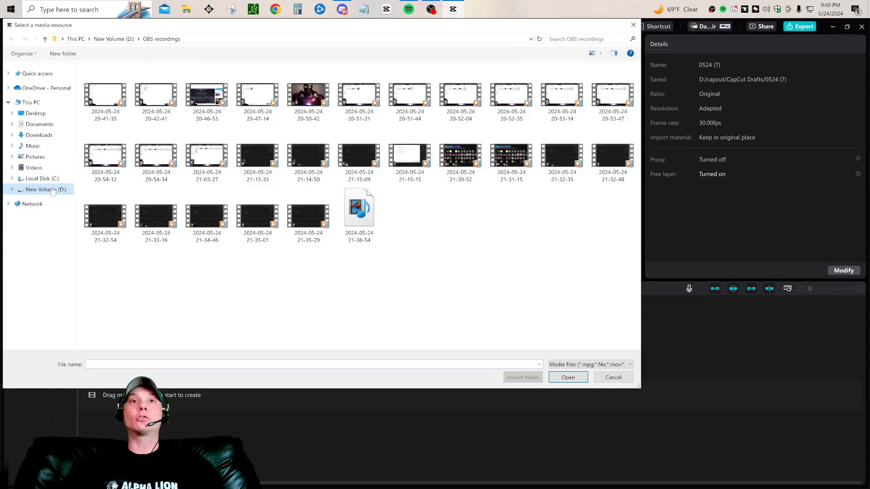
pyautogui.click(53, 190)
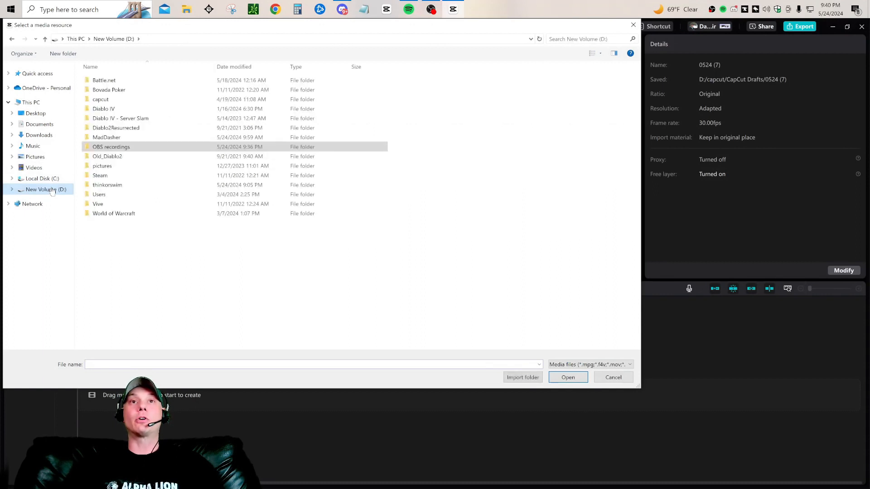
pyautogui.click(124, 137)
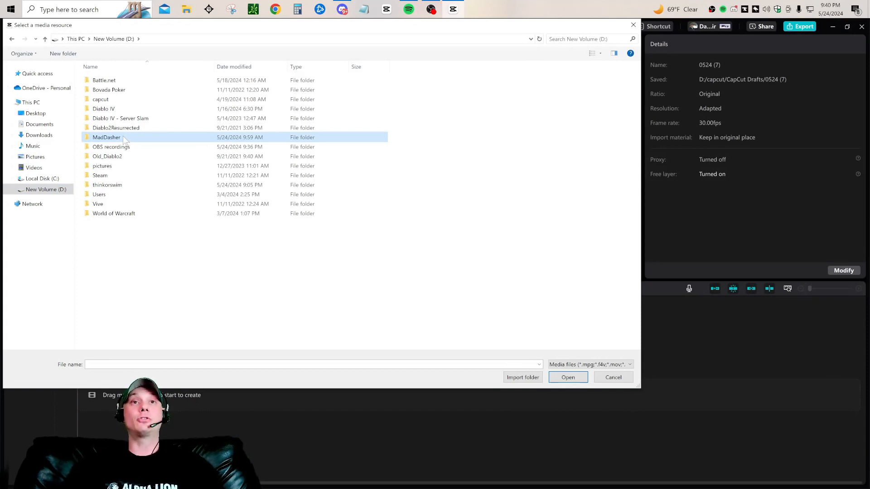
pyautogui.doubleClick(113, 138)
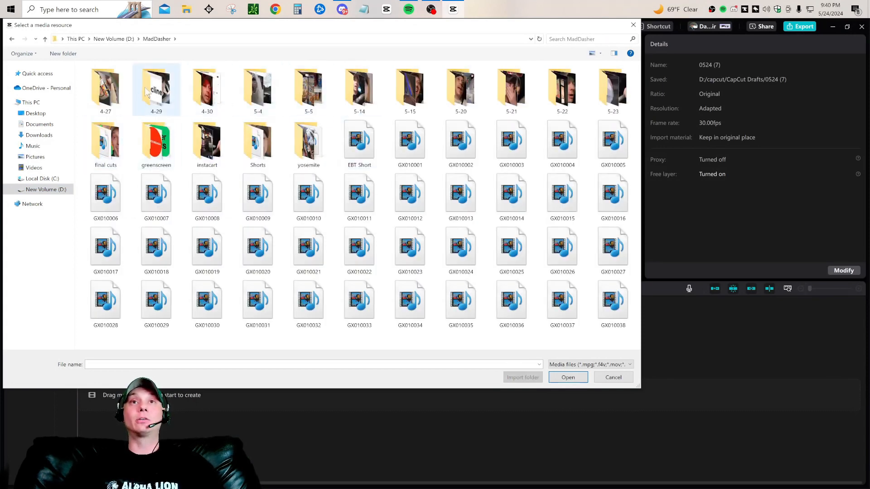
pyautogui.doubleClick(611, 93)
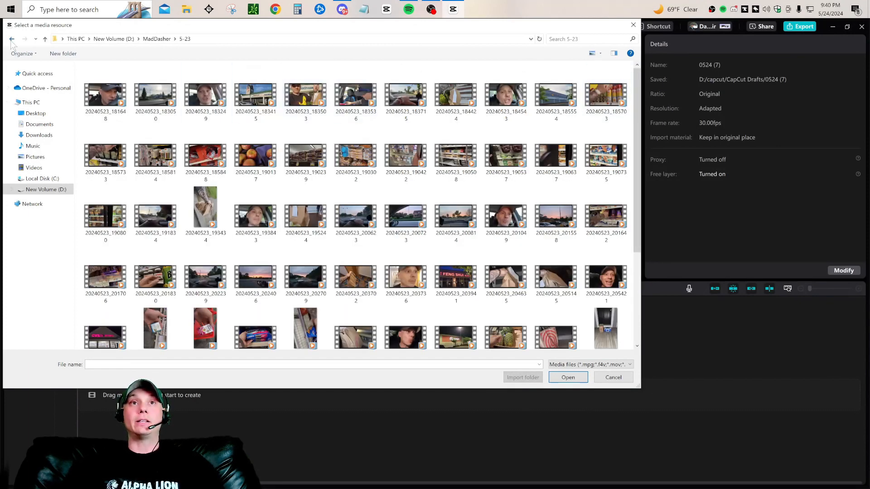
pyautogui.click(12, 39)
pyautogui.doubleClick(620, 92)
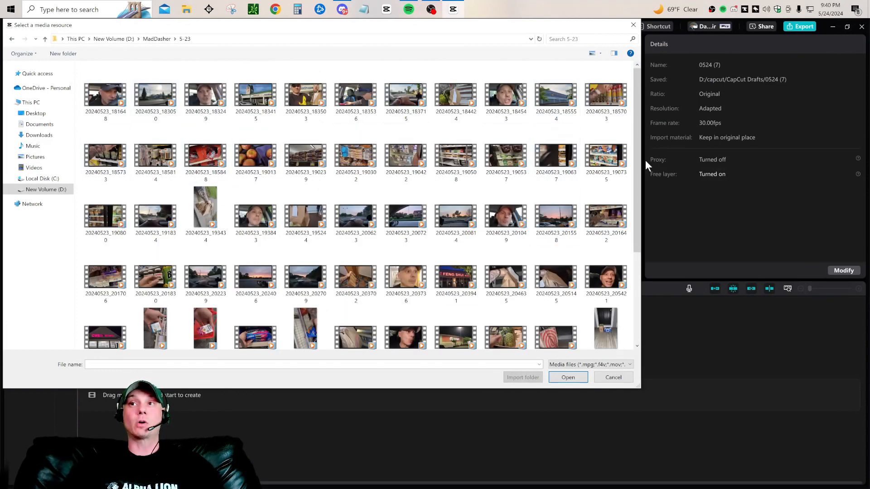
pyautogui.moveTo(639, 157); pyautogui.dragTo(635, 126)
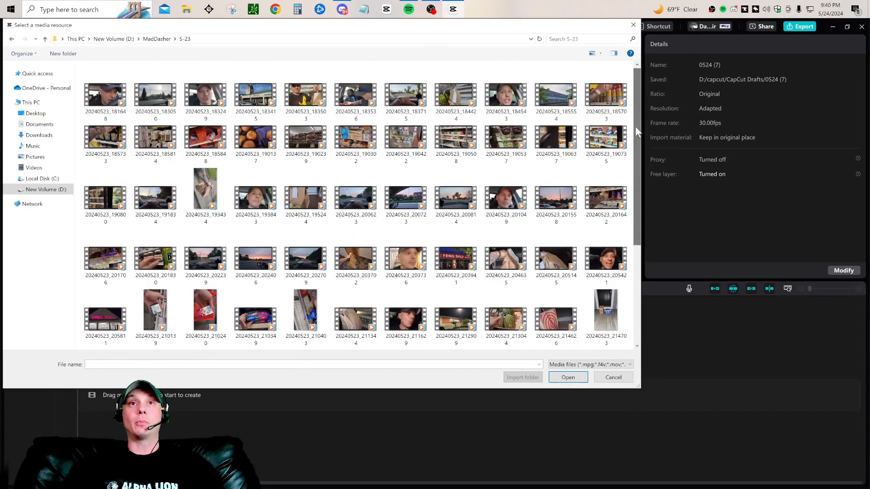
pyautogui.click(12, 39)
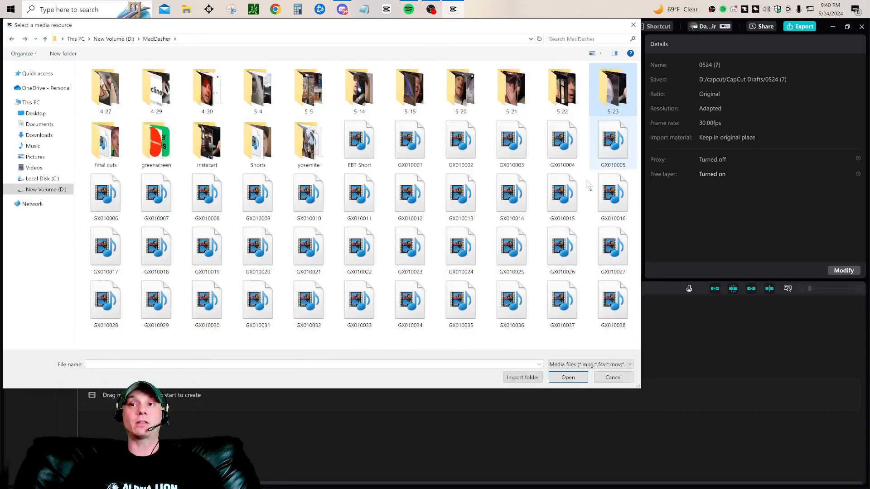
pyautogui.click(526, 379)
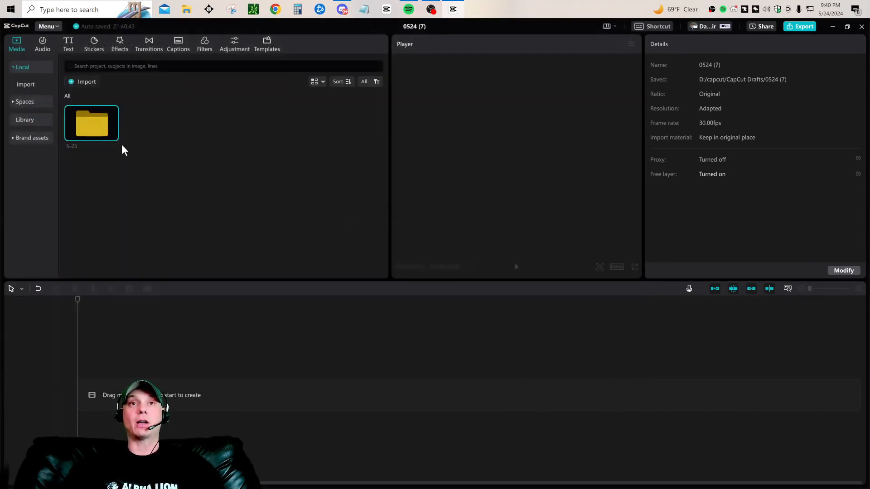
# Step: Open the imported 5-23 folder and place its video clips, in order through the one ending in 626.mp4, on the main track
pyautogui.doubleClick(89, 125)
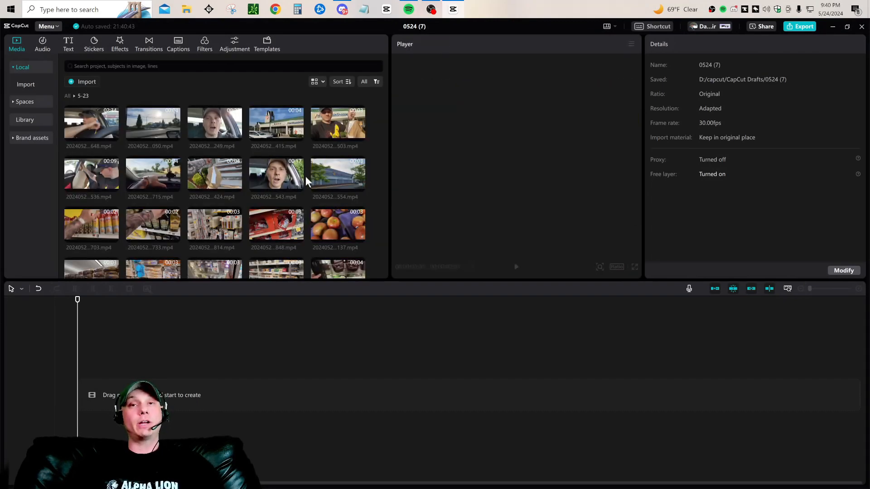
pyautogui.scroll(-10, 236, 178)
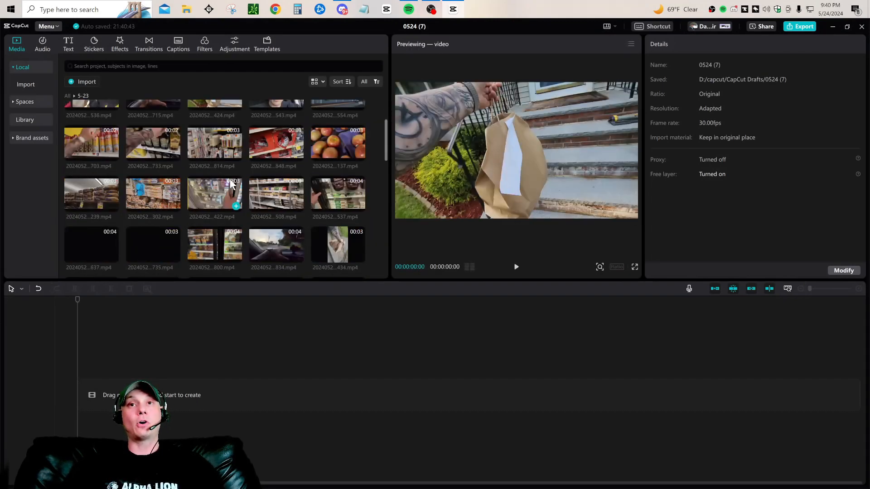
pyautogui.scroll(-3, 334, 199)
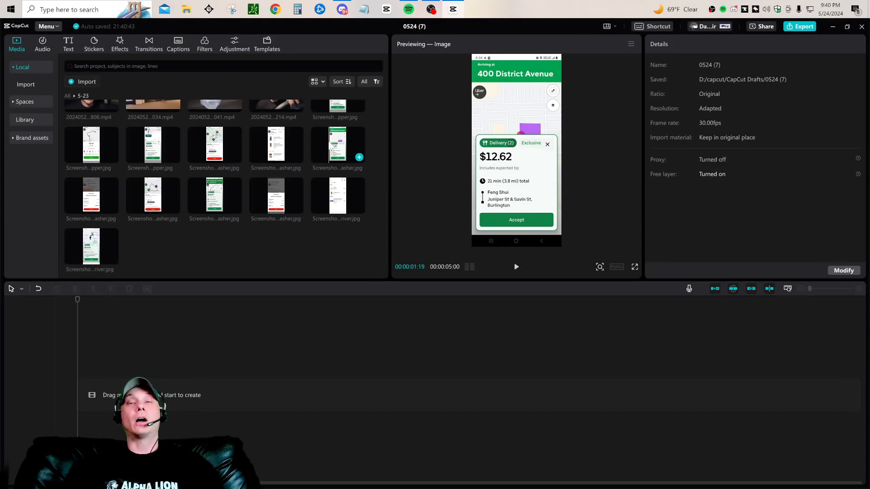
pyautogui.scroll(10, 369, 211)
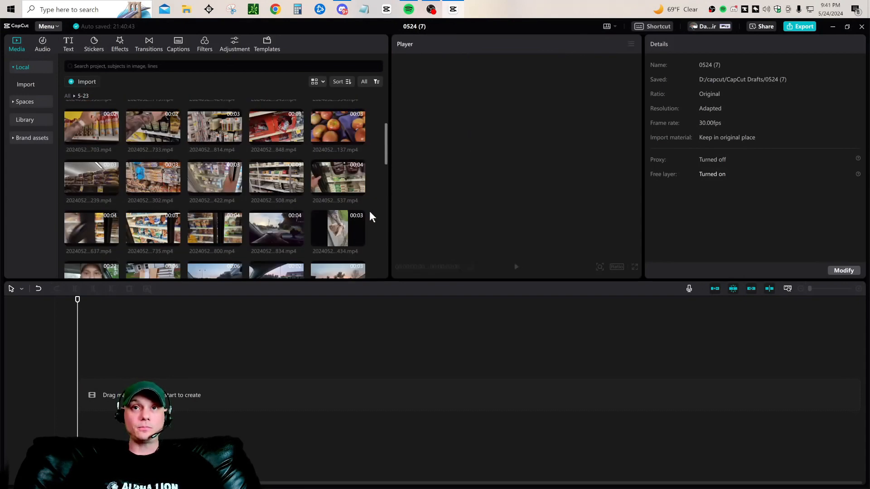
pyautogui.moveTo(97, 124); pyautogui.dragTo(80, 132)
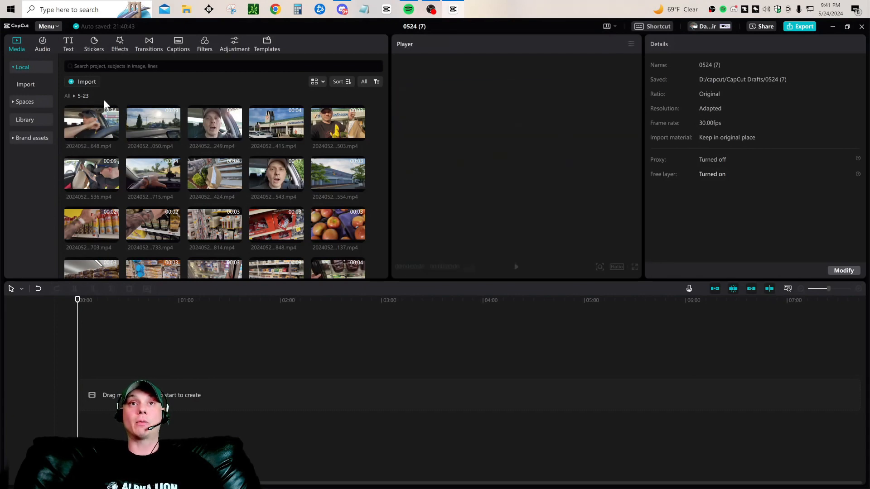
pyautogui.moveTo(103, 100); pyautogui.dragTo(238, 383)
pyautogui.scroll(-2, 325, 248)
pyautogui.scroll(-6, 324, 248)
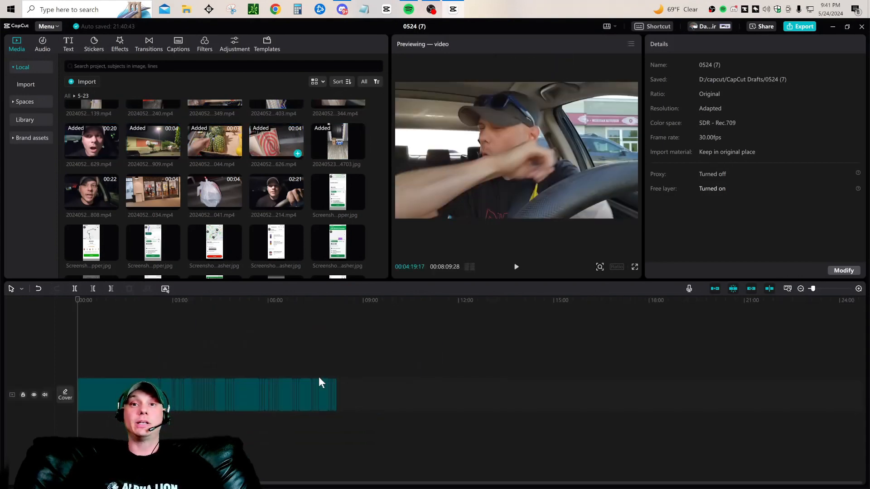
pyautogui.click(218, 385)
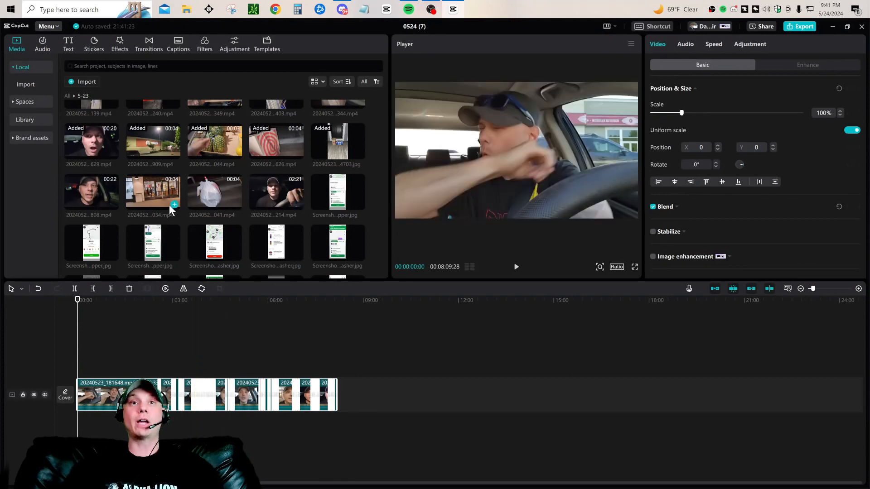
# Step: Append the next three clips, ending in 808.mp4, 034.mp4 and 041.mp4, to the end of the main track
pyautogui.moveTo(91, 191); pyautogui.dragTo(92, 192)
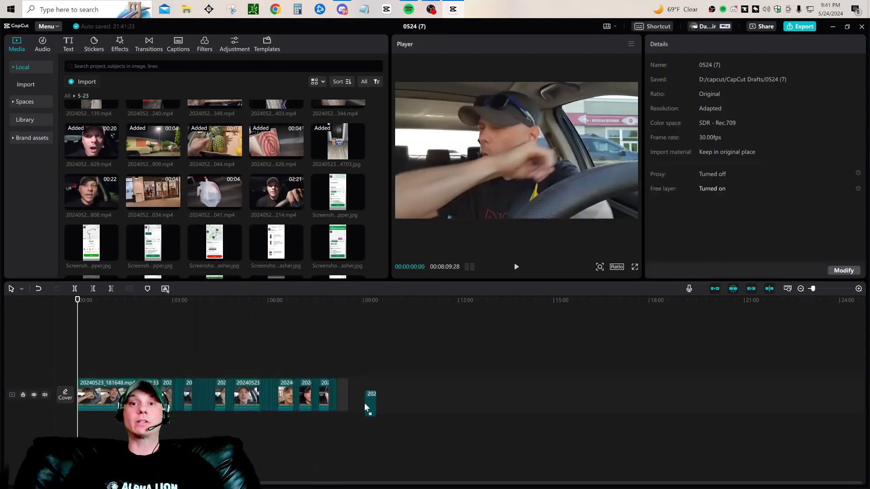
pyautogui.moveTo(347, 400); pyautogui.dragTo(360, 402)
pyautogui.click(300, 324)
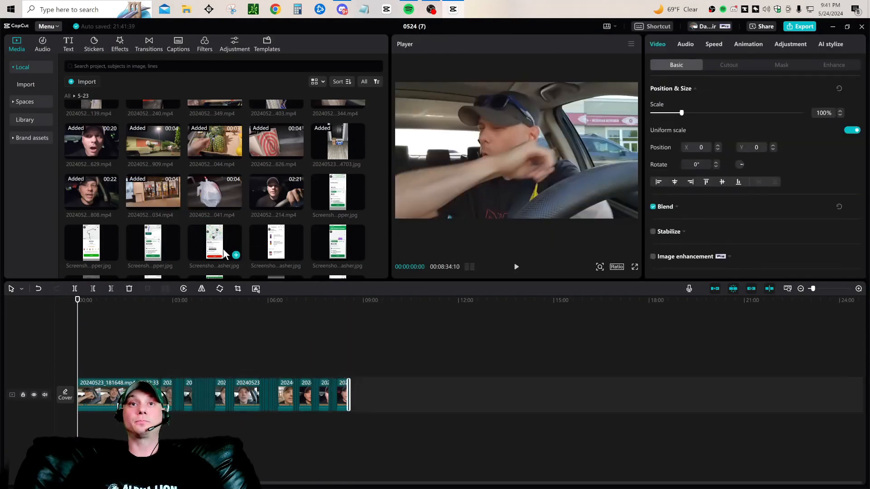
pyautogui.moveTo(209, 198); pyautogui.dragTo(358, 391)
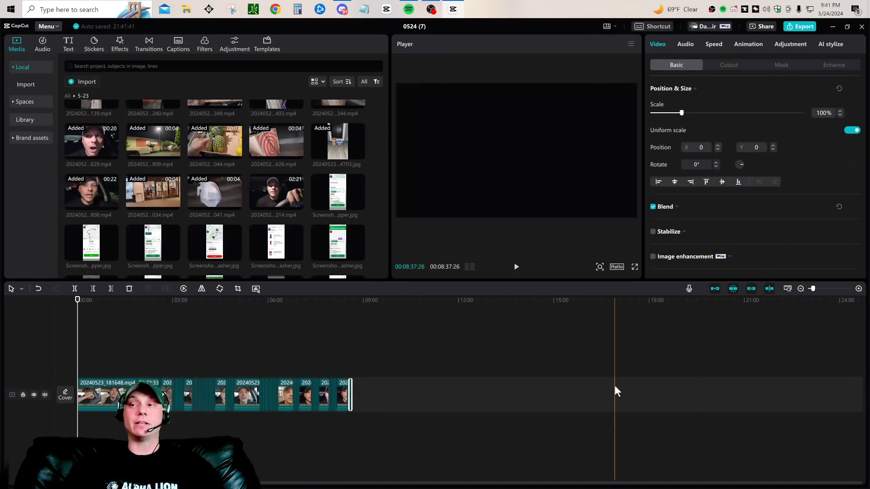
# Step: Enlarge the timeline and examine the clip sequence around the end of the first clip
pyautogui.click(857, 289)
pyautogui.click(857, 288)
pyautogui.click(857, 289)
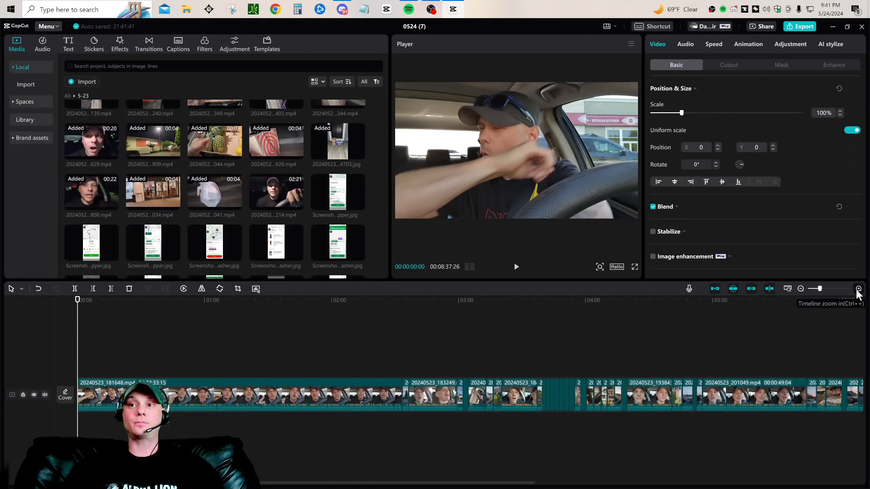
pyautogui.click(858, 289)
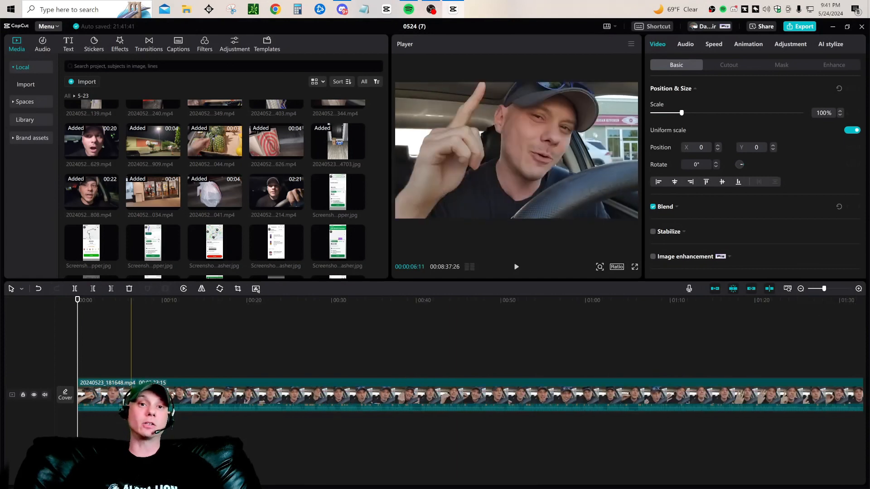
pyautogui.hscroll(15, 453, 394)
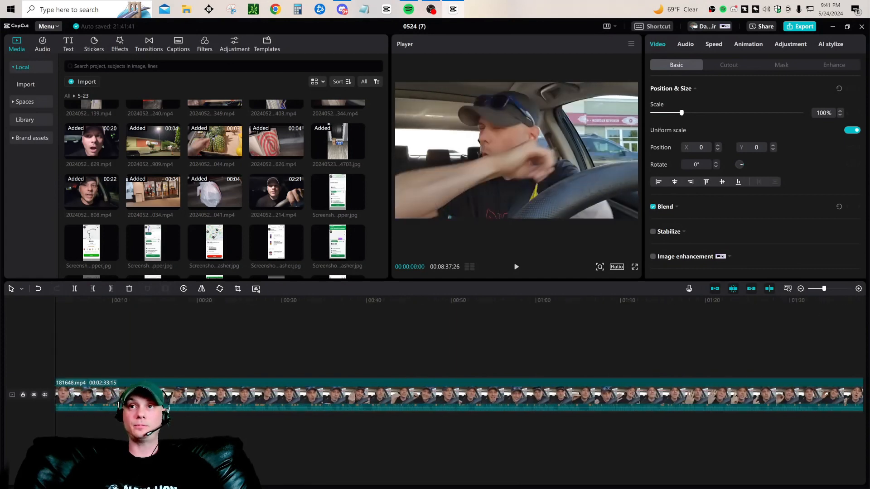
pyautogui.hscroll(8, 452, 394)
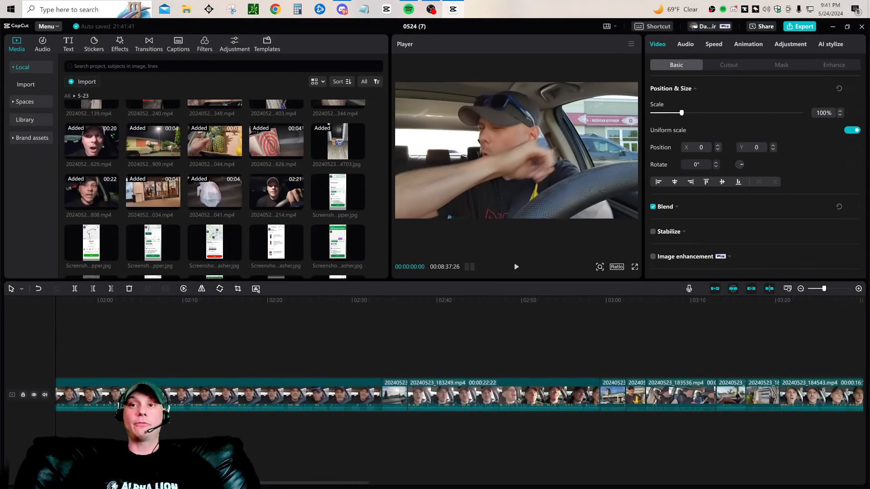
pyautogui.hscroll(1, 453, 394)
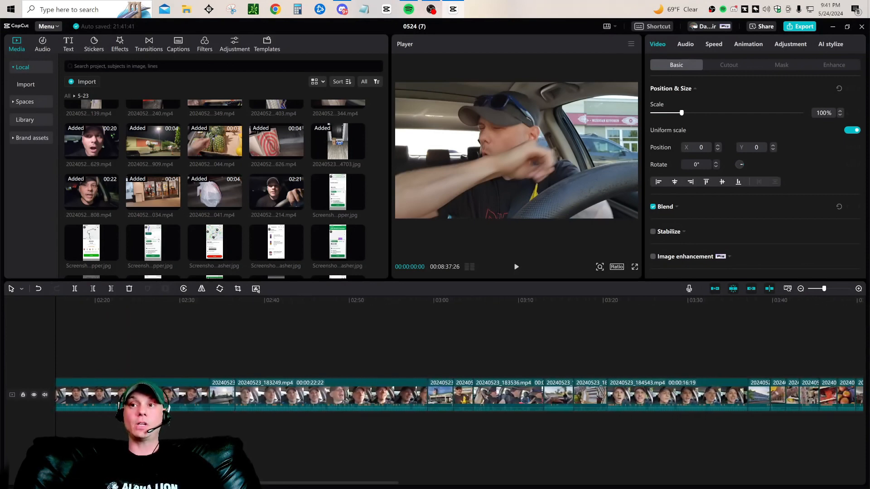
# Step: Try trimming about 4 seconds off the end of the first clip, 20240523_181648.mp4, and undo the trim
pyautogui.click(190, 394)
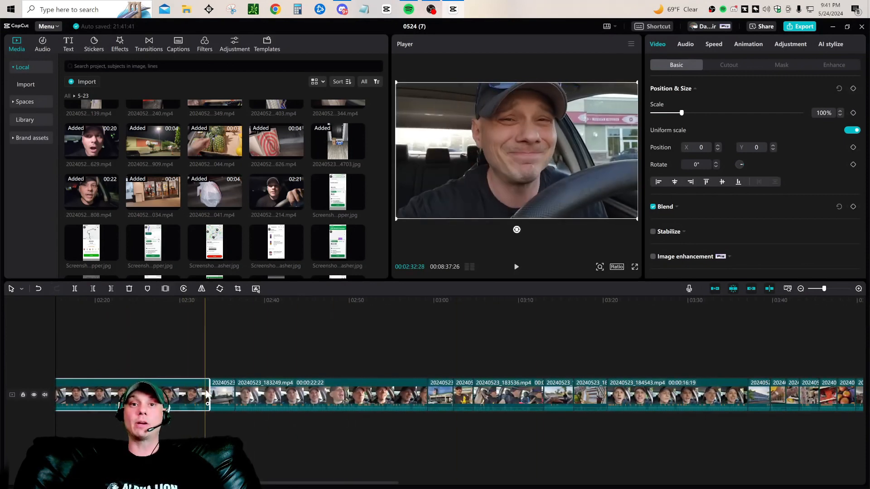
pyautogui.moveTo(209, 390)
pyautogui.mouseDown()
pyautogui.moveTo(172, 391)
pyautogui.moveTo(211, 393)
pyautogui.mouseUp()
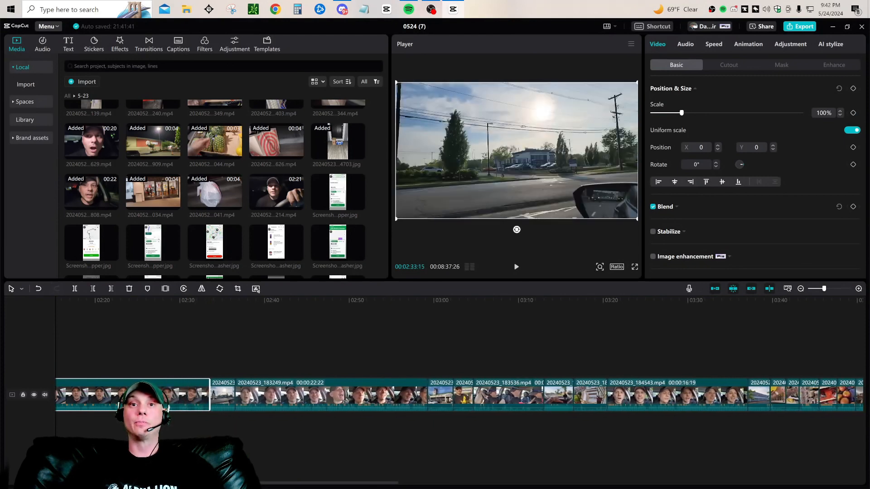
pyautogui.moveTo(637, 219)
pyautogui.mouseDown()
pyautogui.moveTo(628, 215)
pyautogui.moveTo(651, 259)
pyautogui.moveTo(691, 301)
pyautogui.moveTo(637, 225)
pyautogui.mouseUp()
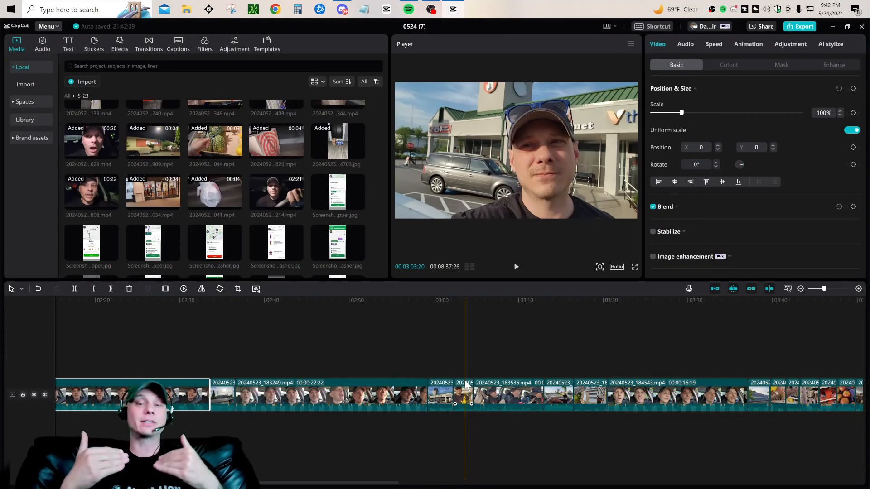
pyautogui.click(494, 372)
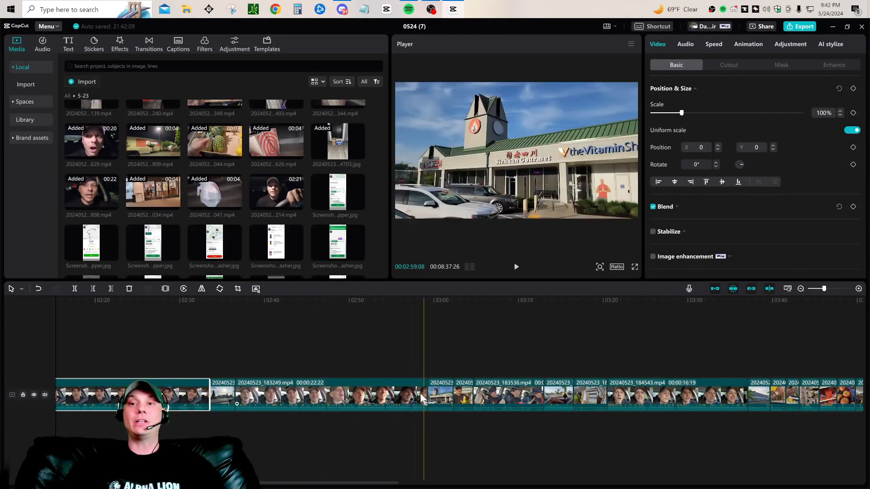
pyautogui.moveTo(208, 390); pyautogui.dragTo(170, 390)
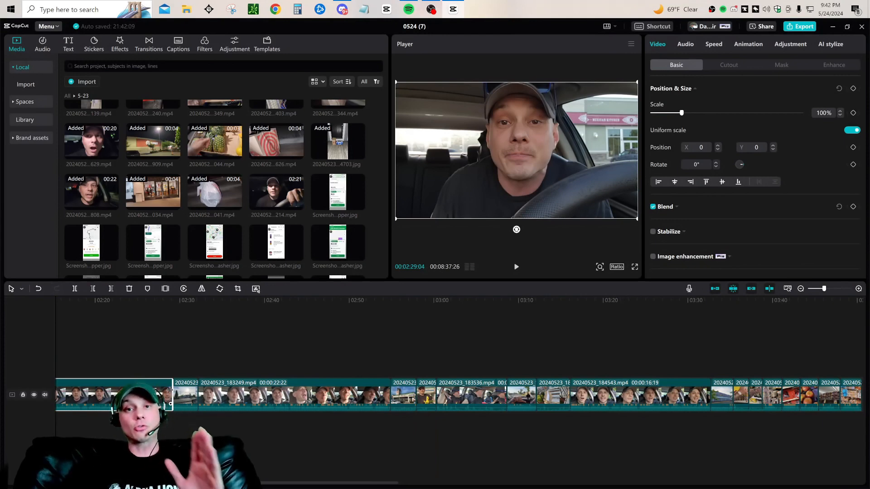
pyautogui.hotkey('ctrl', 'z')
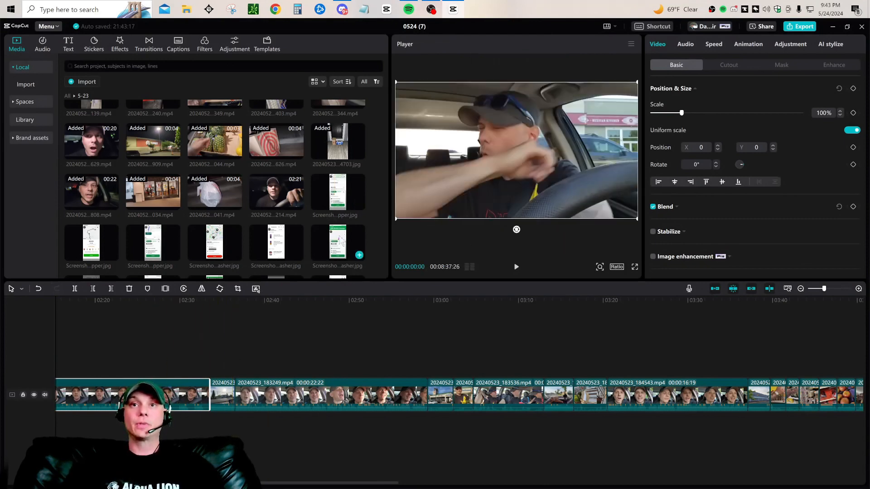
# Step: Overlay the first delivery-app screenshot on a track above clip 20240523_183249.mp4, starting at about 2:37
pyautogui.moveTo(341, 200); pyautogui.dragTo(309, 248)
pyautogui.moveTo(258, 334); pyautogui.dragTo(244, 356)
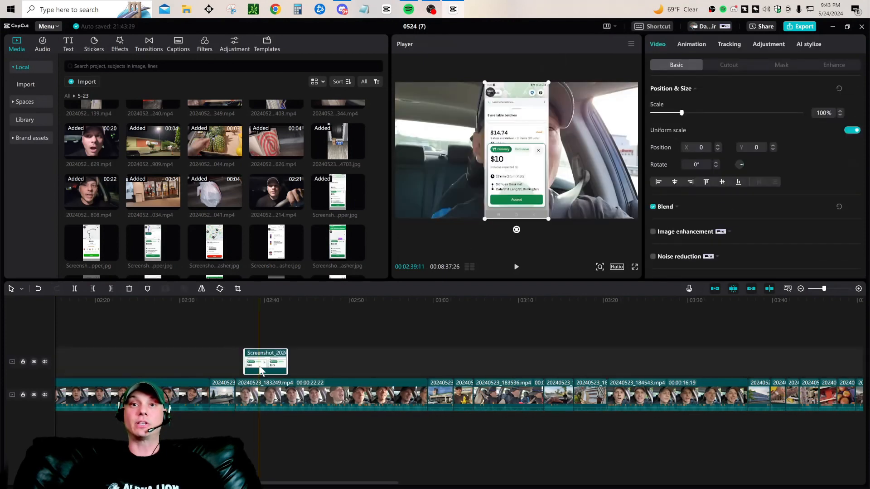
pyautogui.click(257, 320)
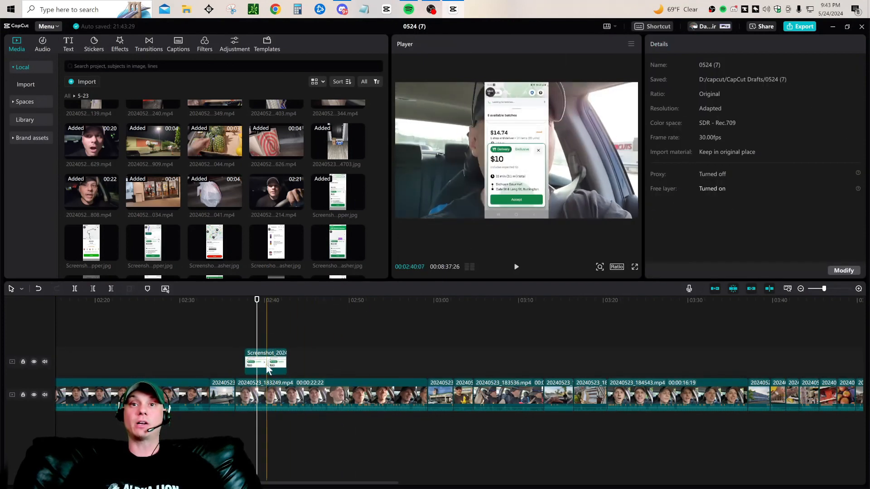
# Step: Play the video from about 2:36 to check the timing of the screenshot overlay
pyautogui.click(506, 173)
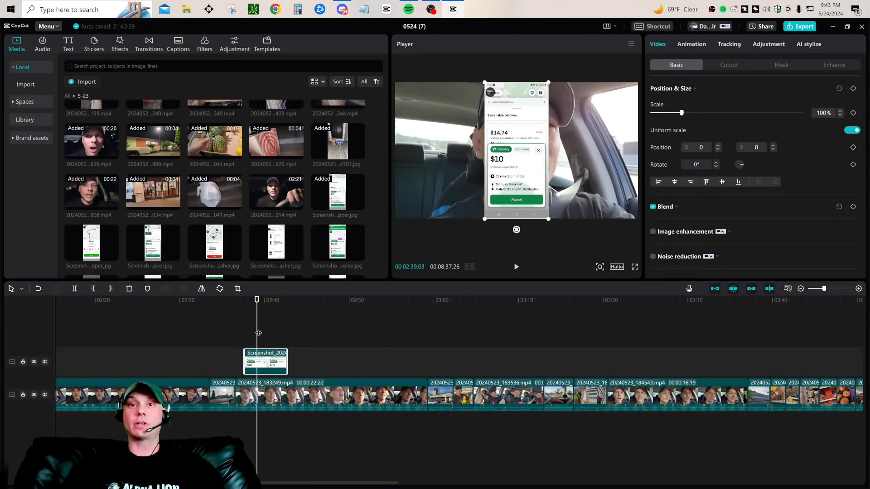
pyautogui.moveTo(258, 333); pyautogui.dragTo(234, 335)
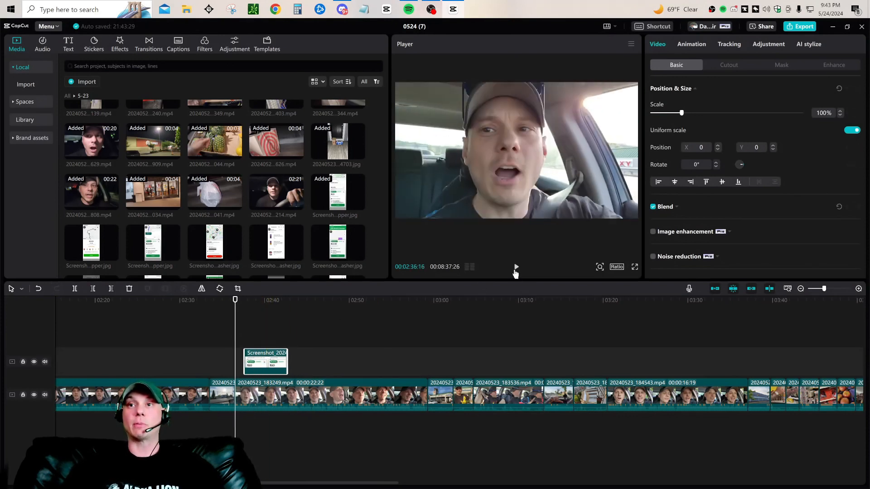
pyautogui.click(516, 270)
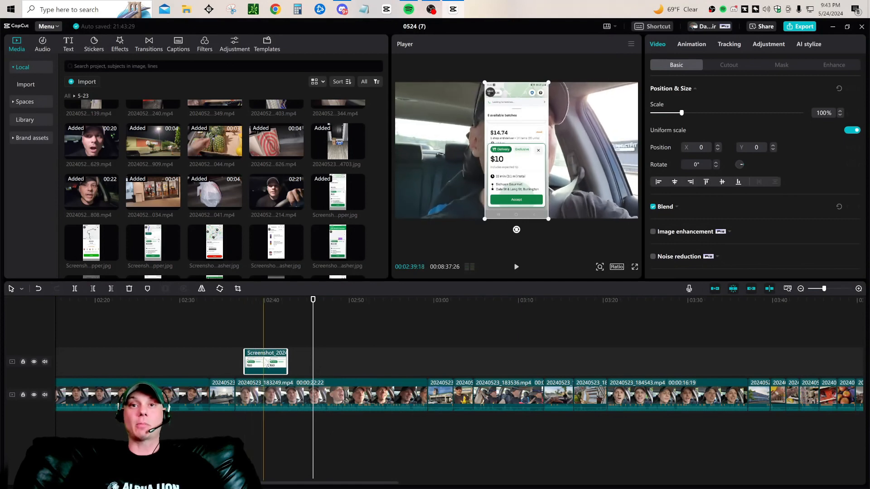
# Step: Move the $10 delivery-offer screenshot overlay along clip 20240523_183249.mp4 so it starts at about 2:45
pyautogui.moveTo(266, 366)
pyautogui.mouseDown()
pyautogui.moveTo(333, 366)
pyautogui.moveTo(273, 364)
pyautogui.mouseUp()
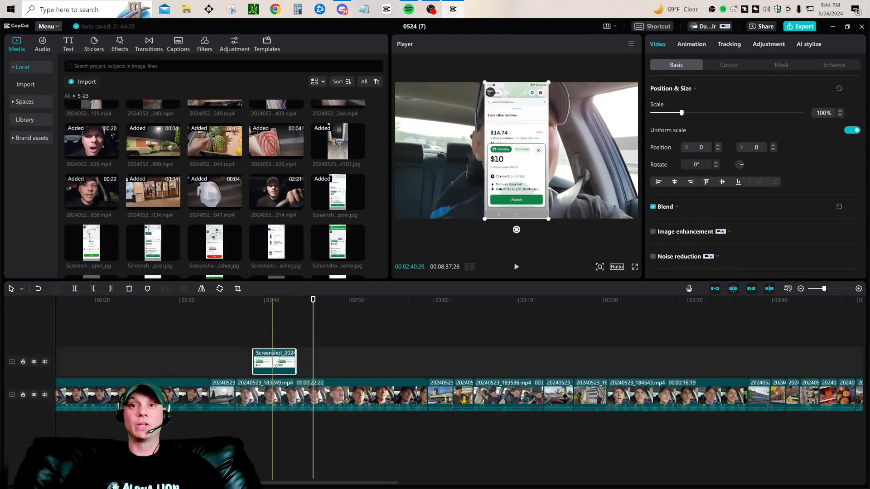
pyautogui.moveTo(276, 364); pyautogui.dragTo(353, 154)
pyautogui.moveTo(340, 195); pyautogui.dragTo(336, 364)
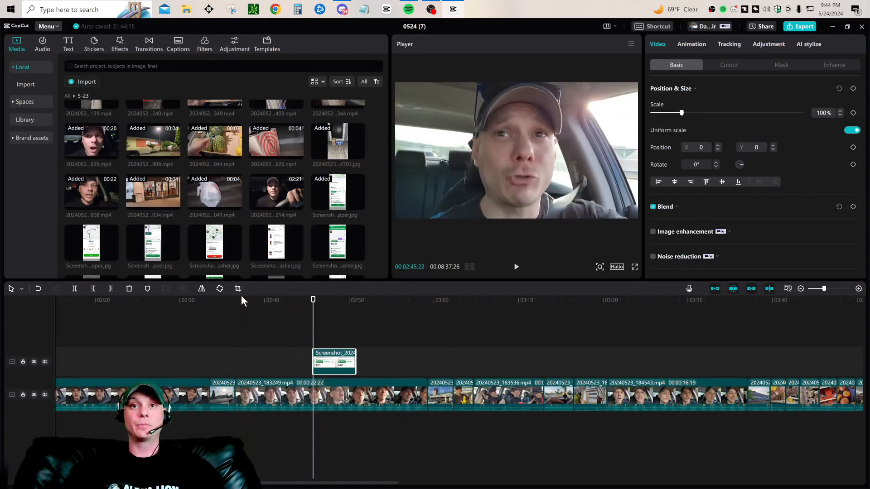
# Step: Crop the $10 overlay to its offer card, scale it to 50% and place it in the frame's upper-left corner
pyautogui.click(238, 289)
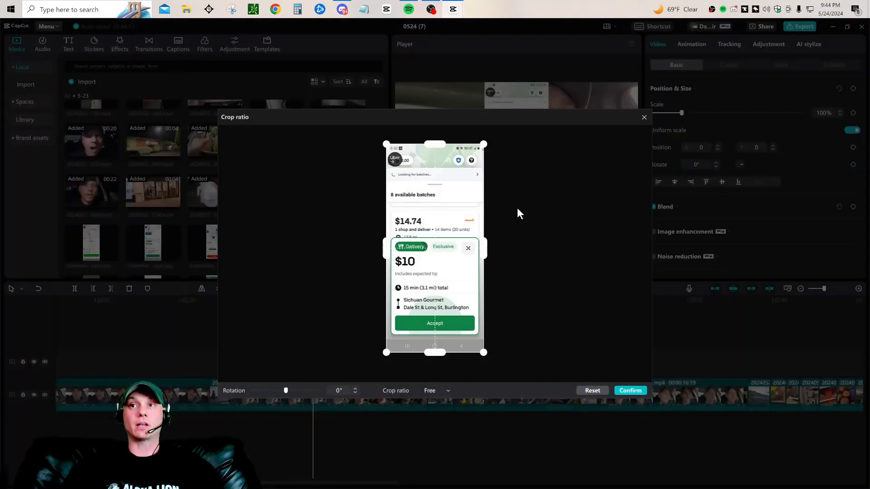
pyautogui.moveTo(485, 355); pyautogui.dragTo(477, 309)
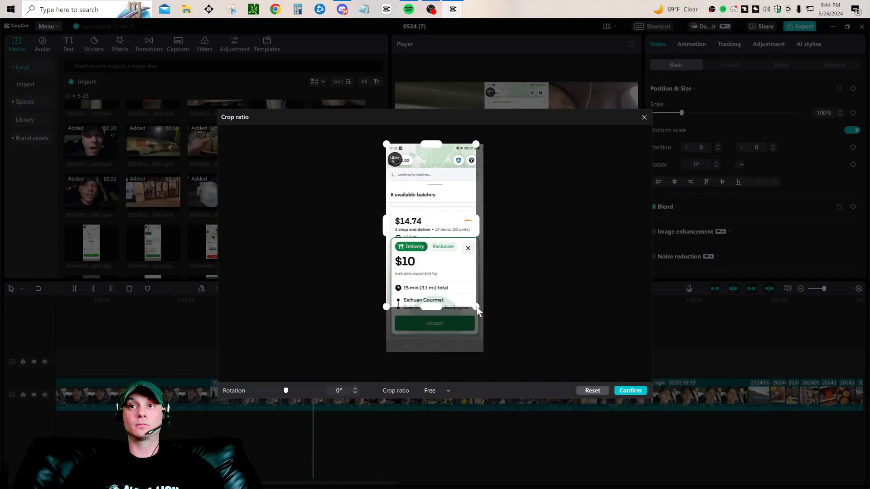
pyautogui.moveTo(388, 146); pyautogui.dragTo(395, 241)
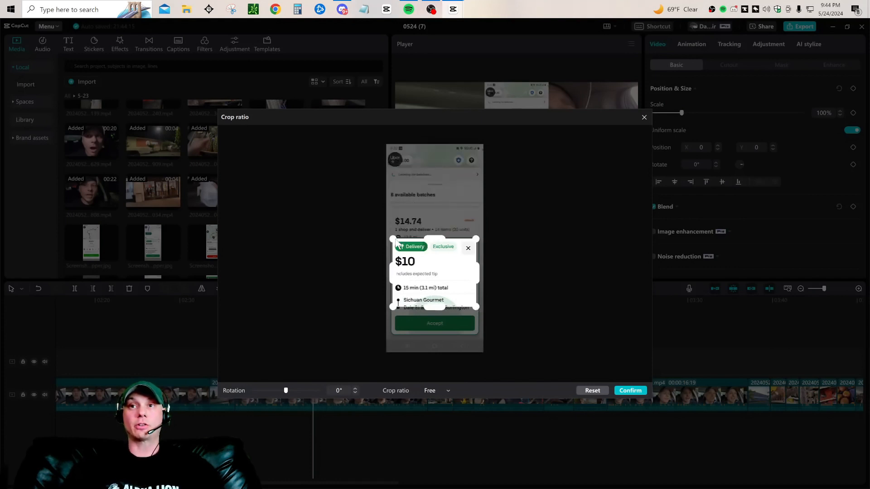
pyautogui.click(638, 393)
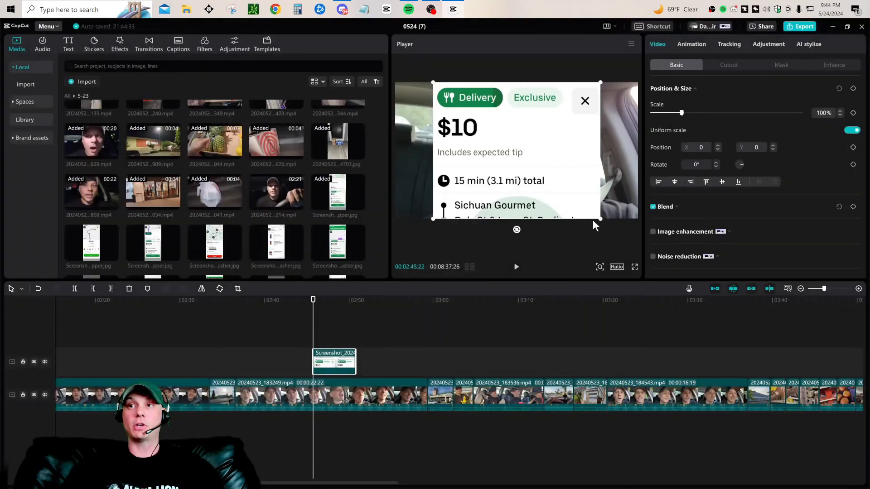
pyautogui.moveTo(600, 222); pyautogui.dragTo(452, 132)
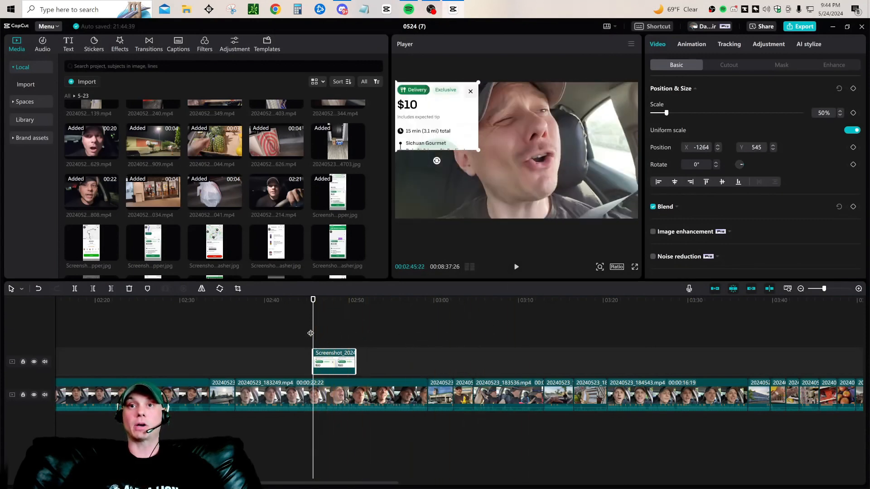
# Step: Play the video from about 2:45 to check the timing of the cropped $10 offer overlay
pyautogui.click(306, 330)
pyautogui.click(518, 268)
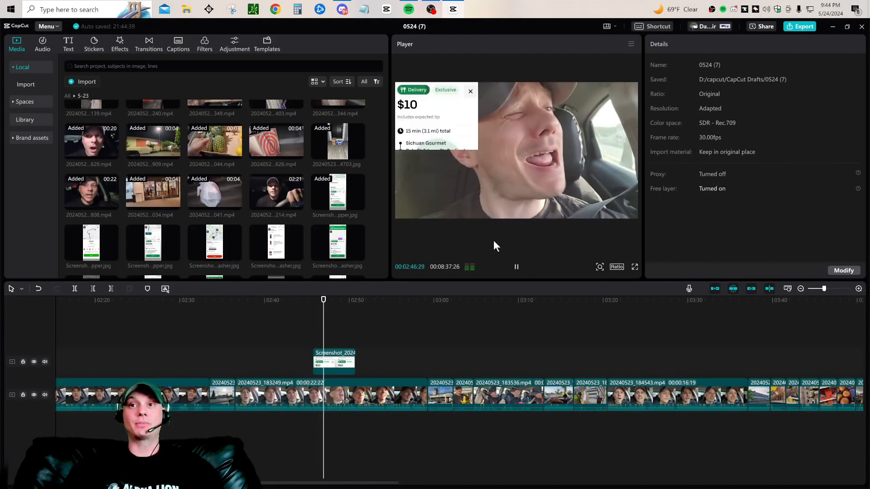
pyautogui.click(516, 266)
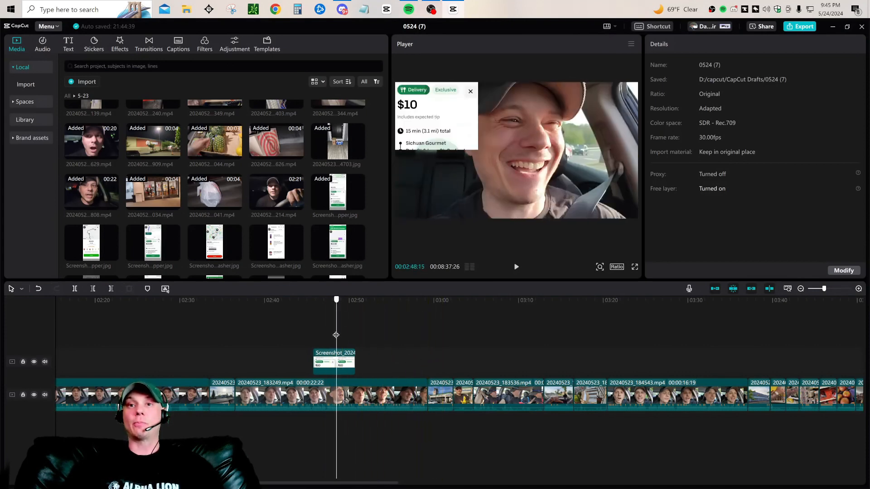
# Step: Delete clip 20240523_184543.mp4 and every clip after it from the timeline
pyautogui.moveTo(336, 335); pyautogui.dragTo(606, 404)
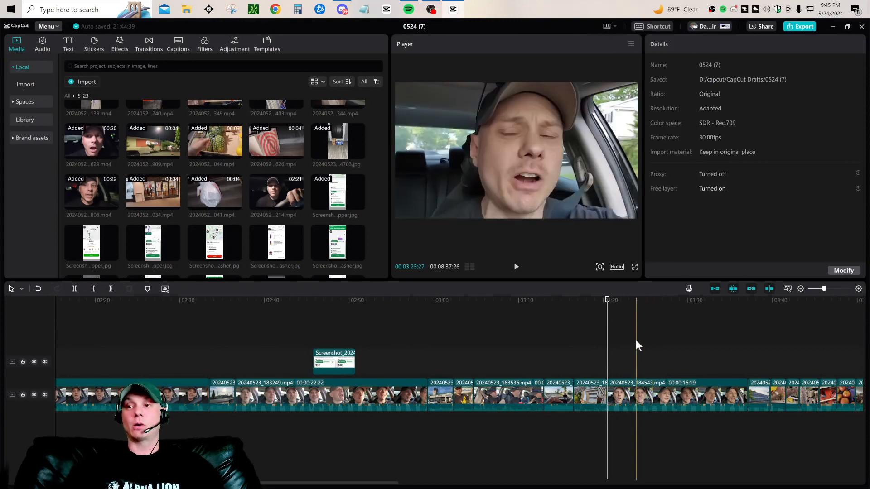
pyautogui.moveTo(628, 340); pyautogui.dragTo(862, 452)
pyautogui.press('Delete')
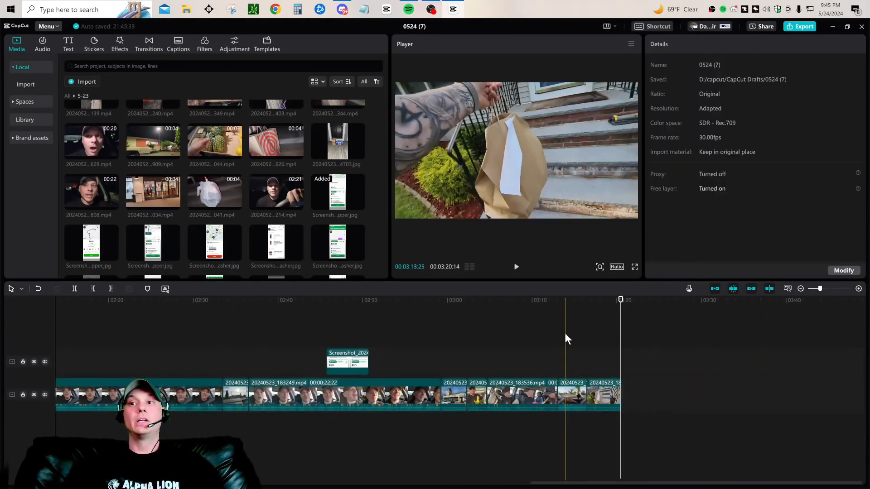
# Step: Review the remaining delivery sequence from the $10 offer overlay to the final drop-off clip at about 3:16
pyautogui.click(352, 332)
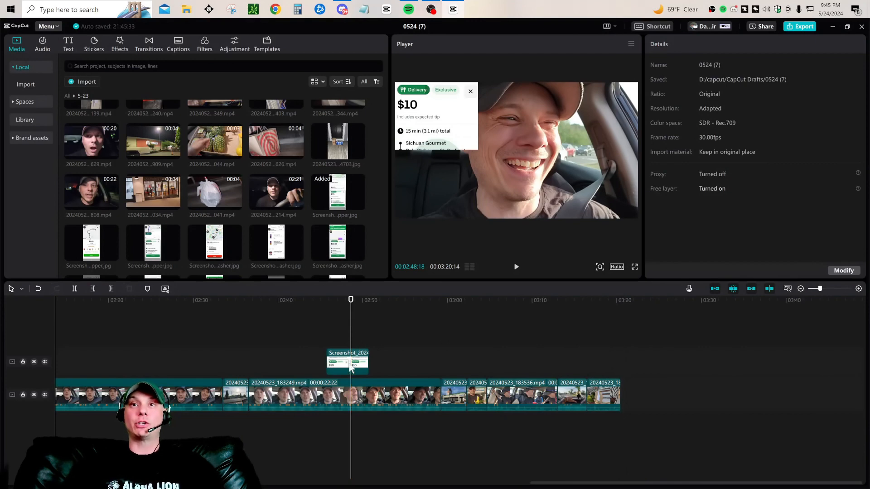
pyautogui.click(351, 368)
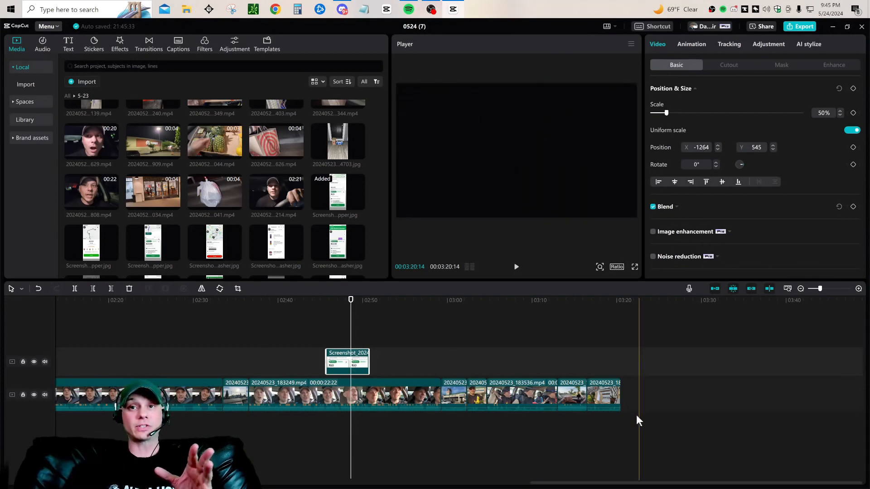
pyautogui.moveTo(317, 318); pyautogui.dragTo(720, 477)
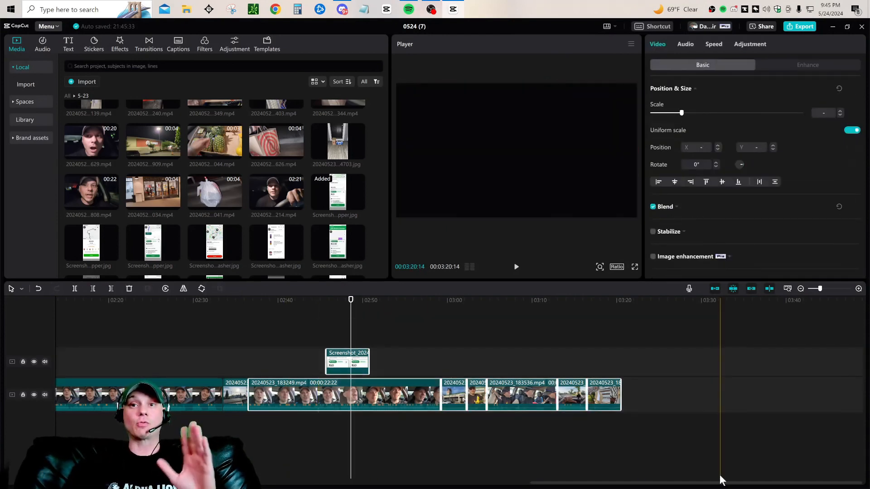
pyautogui.click(335, 324)
pyautogui.click(347, 362)
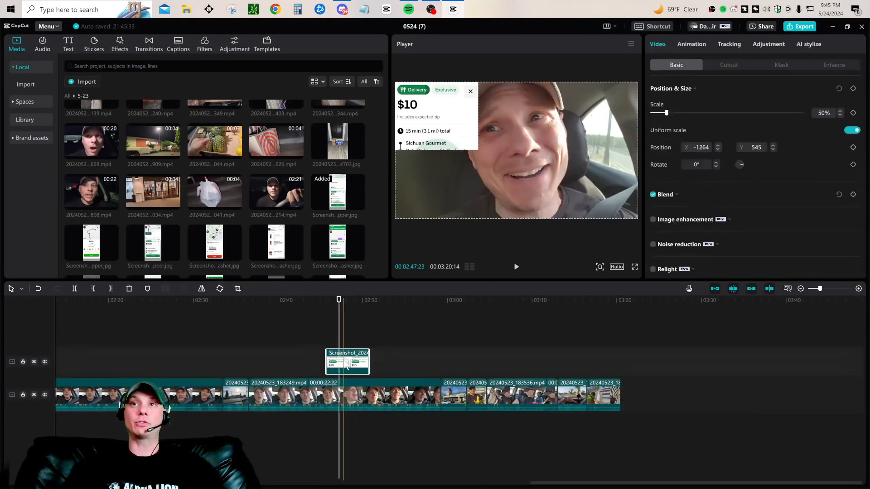
pyautogui.moveTo(359, 340); pyautogui.dragTo(588, 384)
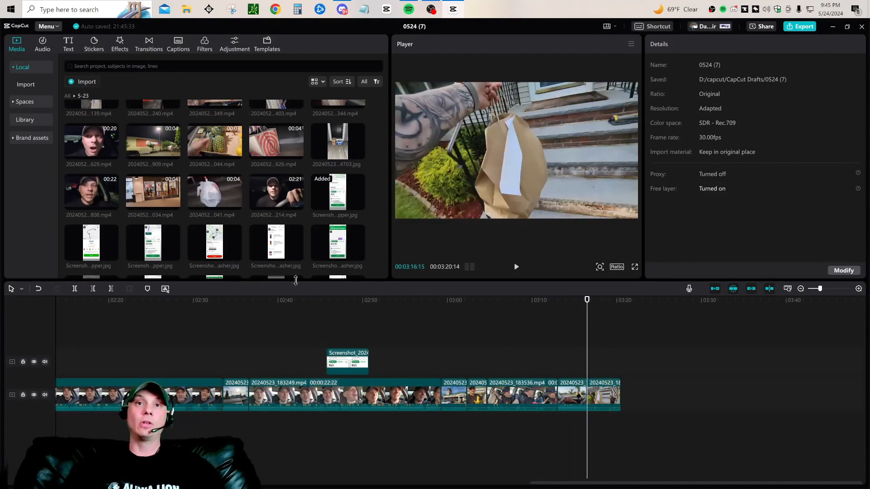
# Step: Replace the $10 offer overlay with the $12.50 Stop & Shop offer screenshot, starting at about 2:45
pyautogui.scroll(-2, 292, 228)
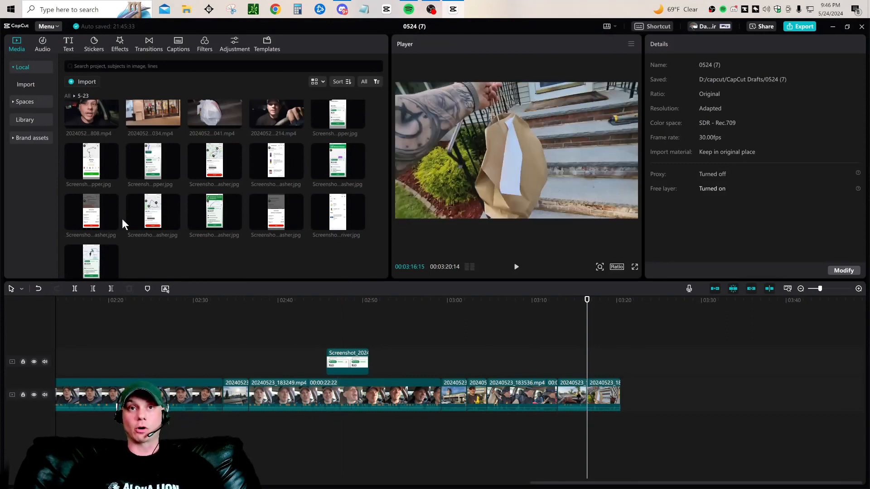
pyautogui.click(348, 364)
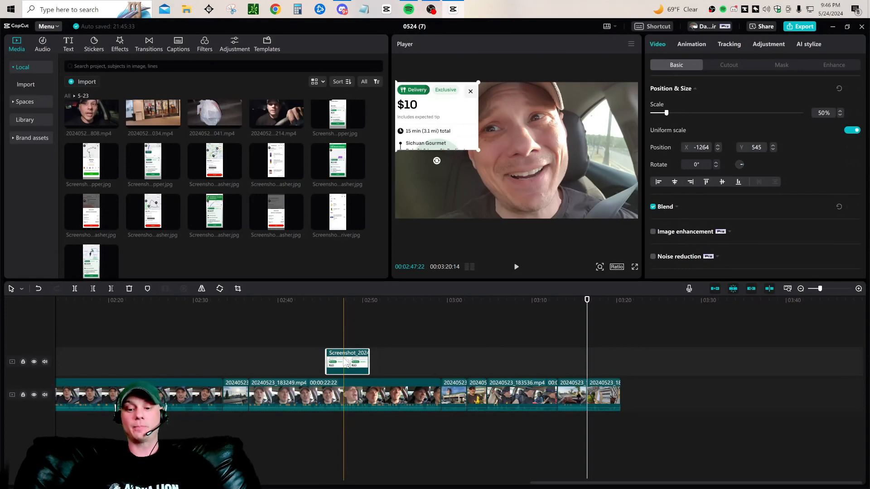
pyautogui.press('Delete')
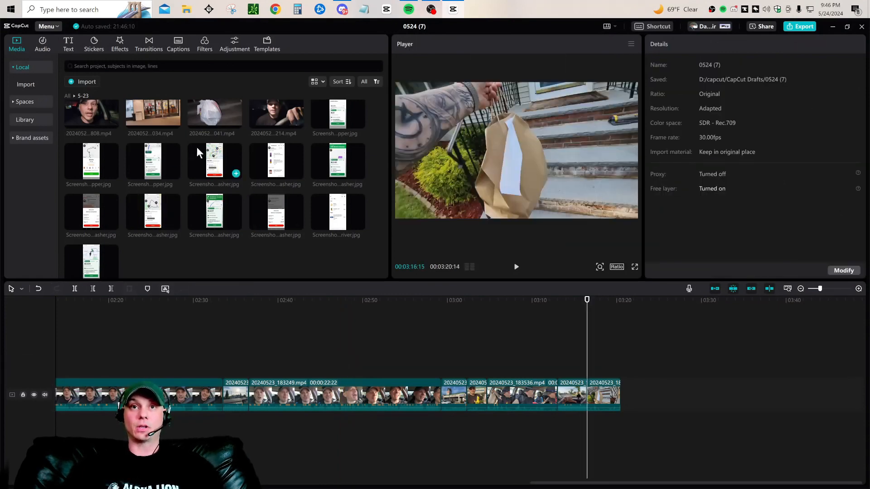
pyautogui.moveTo(153, 211); pyautogui.dragTo(320, 362)
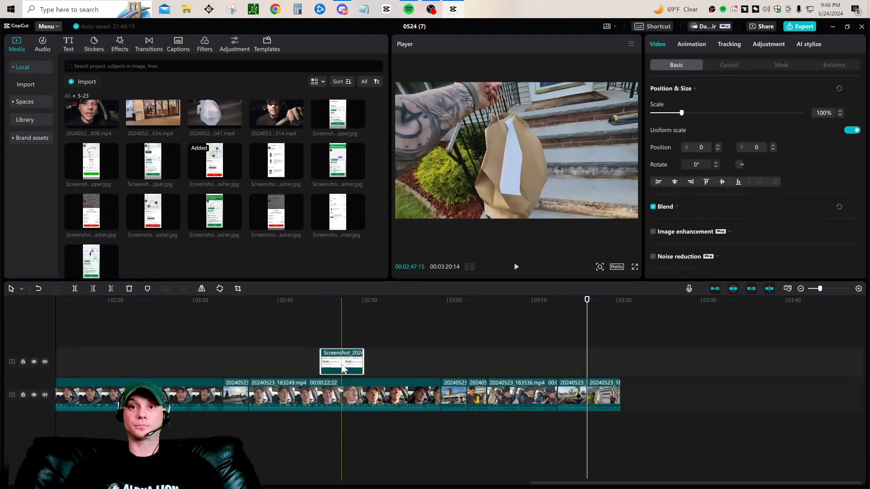
pyautogui.click(312, 340)
pyautogui.click(516, 267)
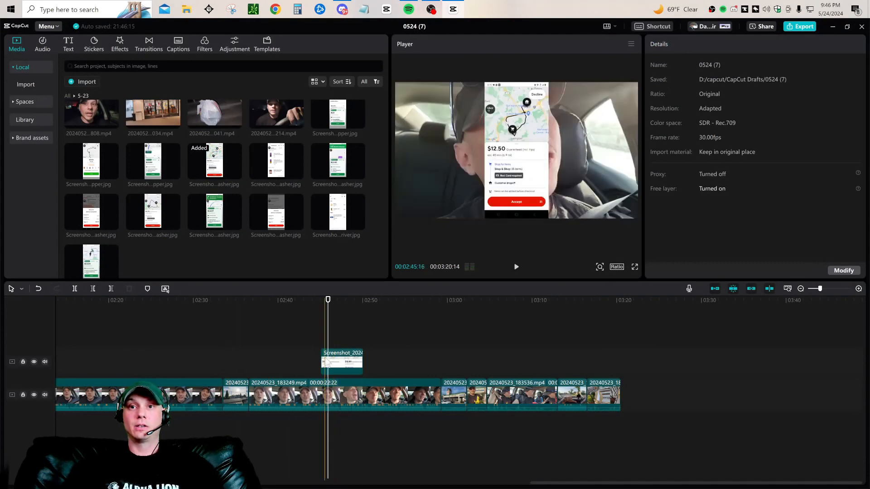
pyautogui.moveTo(342, 363); pyautogui.dragTo(348, 362)
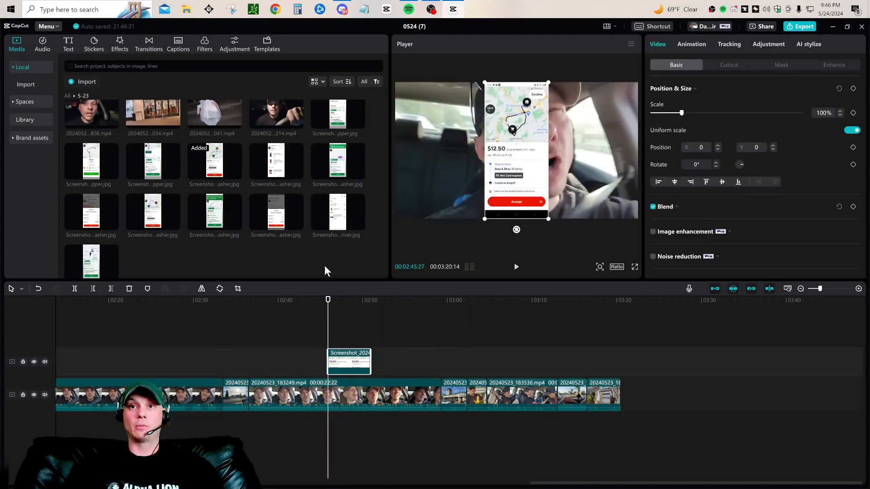
# Step: Crop the $12.50 overlay to its pay and order details, scale it to 43% and place it in the frame's upper-left corner
pyautogui.click(237, 289)
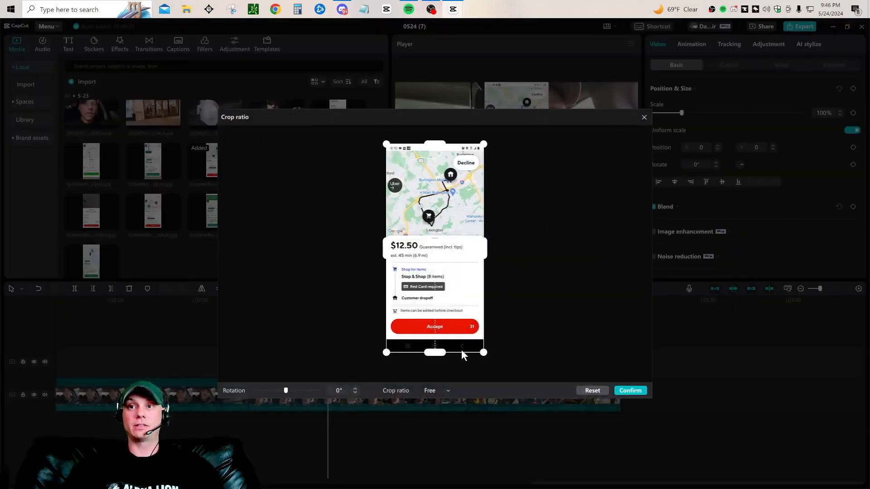
pyautogui.moveTo(484, 352); pyautogui.dragTo(488, 306)
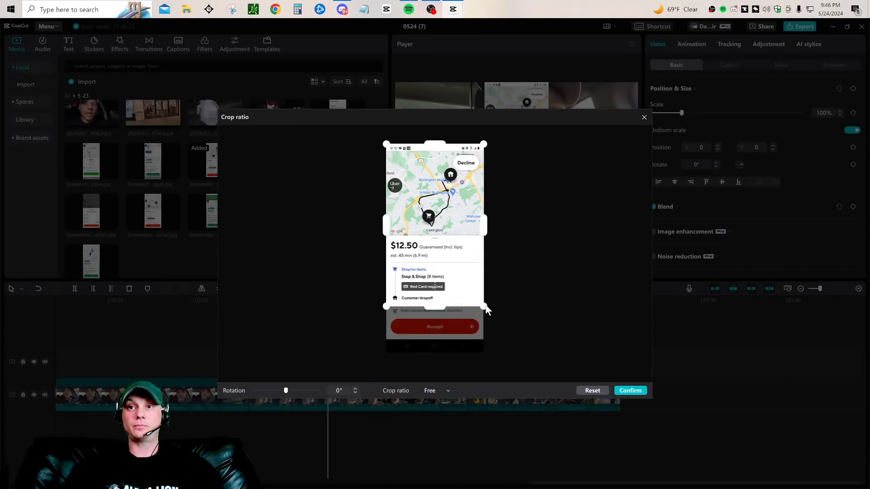
pyautogui.moveTo(485, 145); pyautogui.dragTo(486, 240)
pyautogui.click(639, 392)
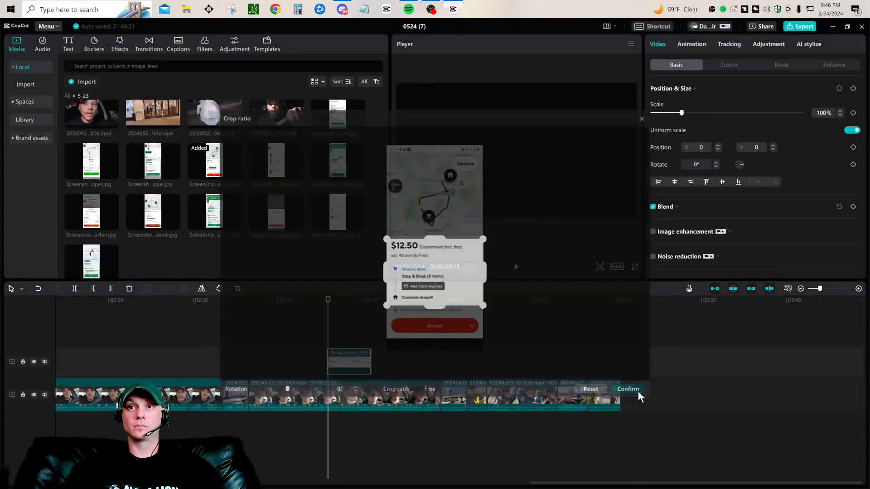
pyautogui.moveTo(618, 221); pyautogui.dragTo(542, 173)
pyautogui.moveTo(495, 151); pyautogui.dragTo(448, 118)
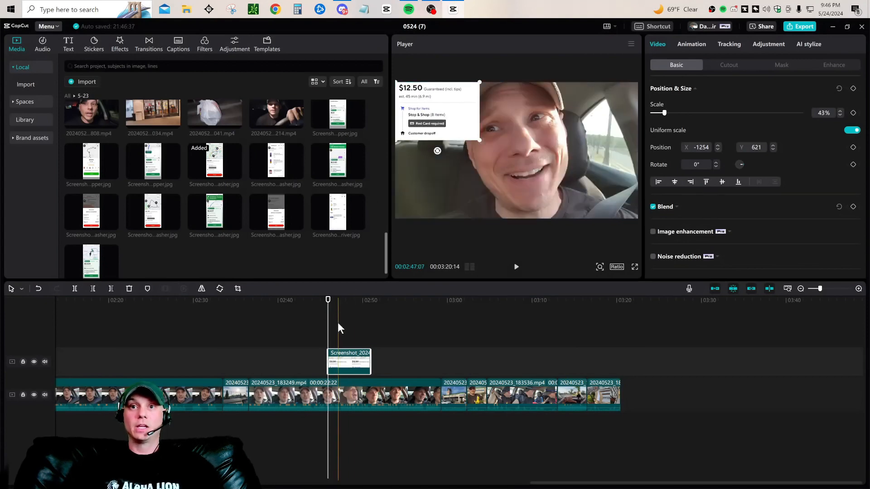
# Step: Overlay the $12.50 Delivery Completed screenshot above the final drop-off clip, from about 3:16 to the clip's end
pyautogui.click(385, 326)
pyautogui.moveTo(384, 326); pyautogui.dragTo(587, 361)
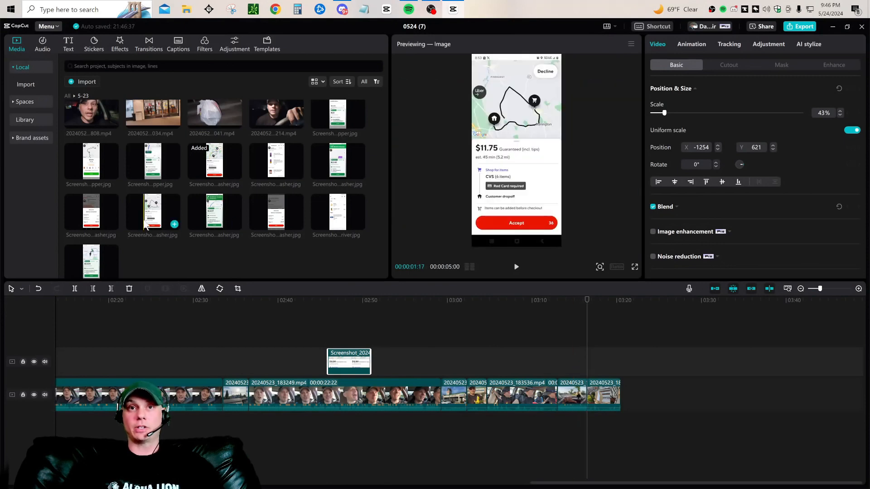
pyautogui.moveTo(91, 219); pyautogui.dragTo(589, 363)
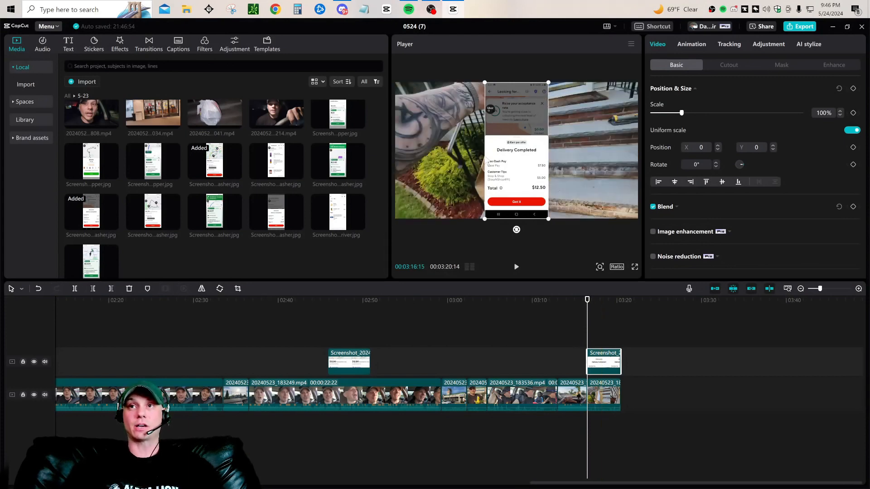
# Step: Crop the Delivery Completed overlay to its pay summary, scale it to 57% and place it in the frame's upper-left corner
pyautogui.click(236, 289)
pyautogui.moveTo(484, 354); pyautogui.dragTo(490, 319)
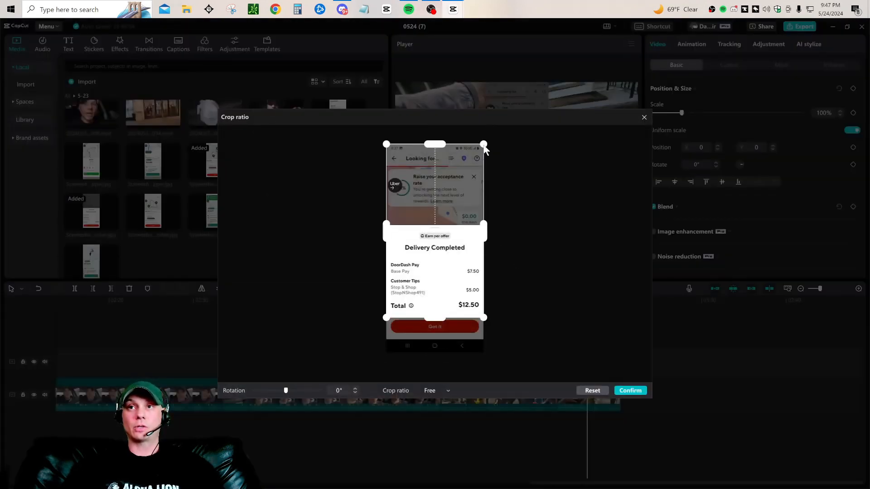
pyautogui.moveTo(483, 144); pyautogui.dragTo(484, 233)
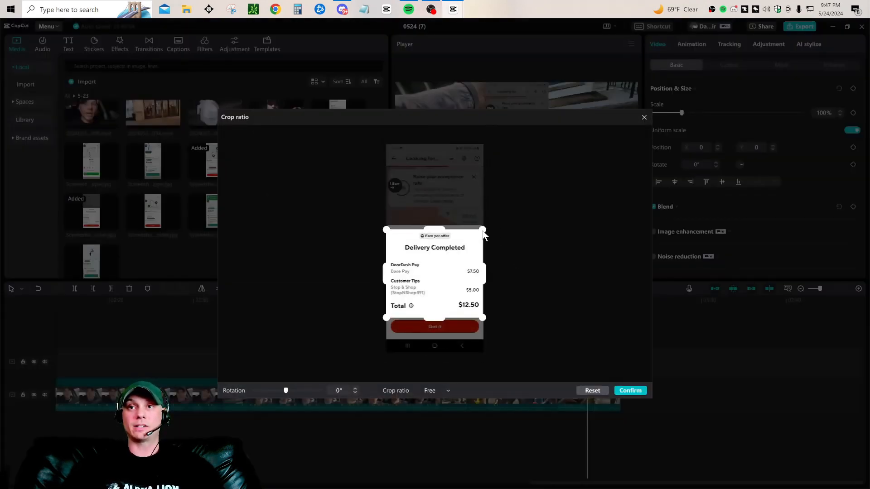
pyautogui.click(631, 392)
pyautogui.moveTo(589, 226); pyautogui.dragTo(546, 180)
pyautogui.moveTo(509, 137); pyautogui.dragTo(430, 108)
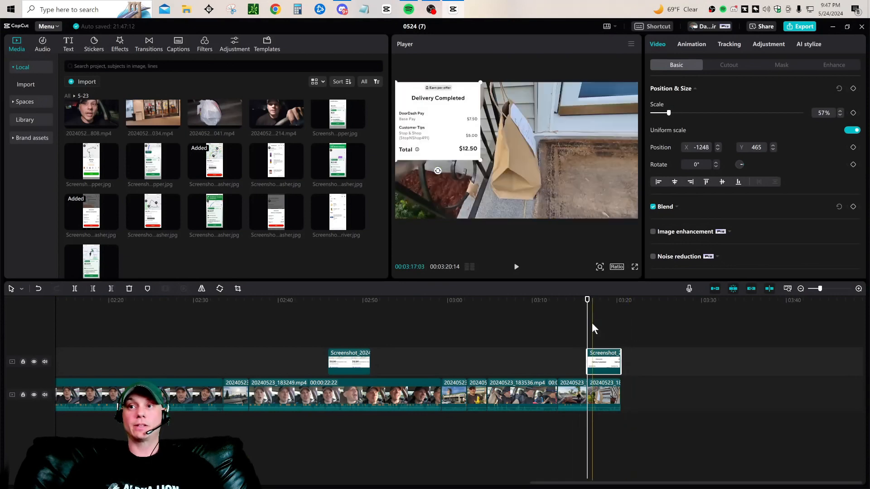
# Step: Play the video from about 3:15 and again from about 3:03 to check the delivery sequence and closing overlay
pyautogui.moveTo(587, 327); pyautogui.dragTo(575, 328)
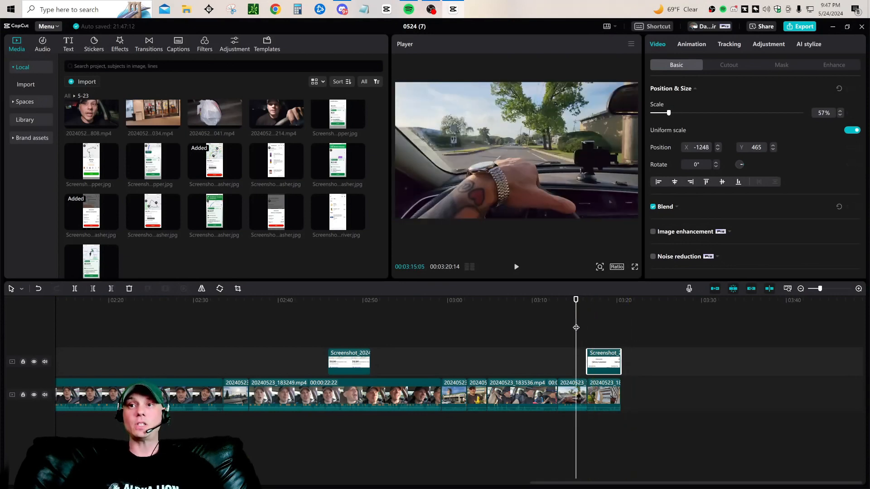
pyautogui.click(516, 267)
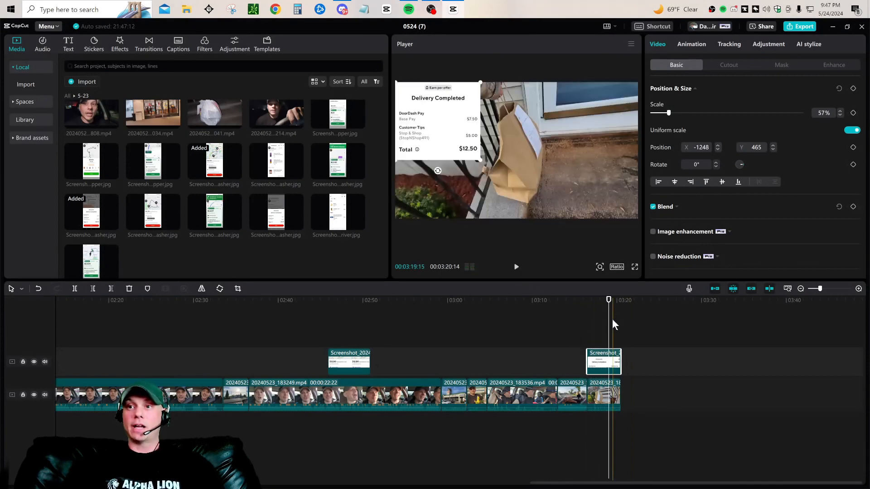
pyautogui.moveTo(609, 324); pyautogui.dragTo(475, 355)
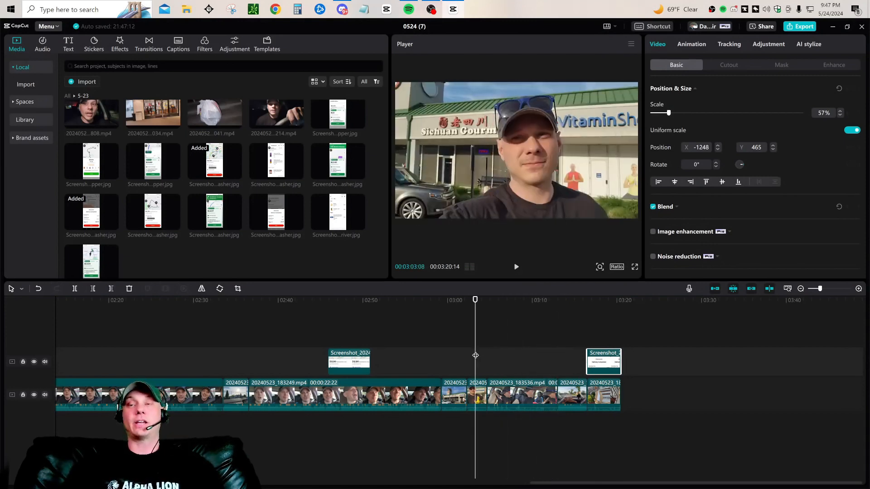
pyautogui.click(517, 267)
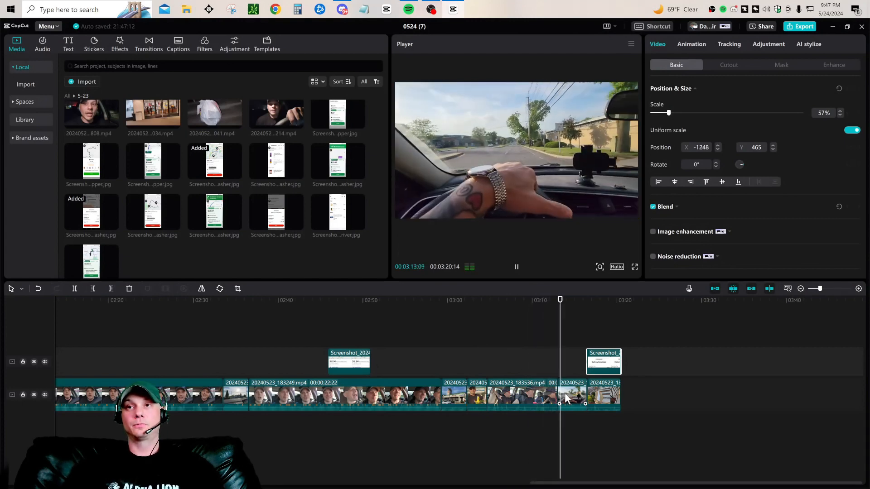
# Step: Lower the volume of the four clips between about 2:58 and 3:16 to about -13.5 dB together
pyautogui.click(558, 338)
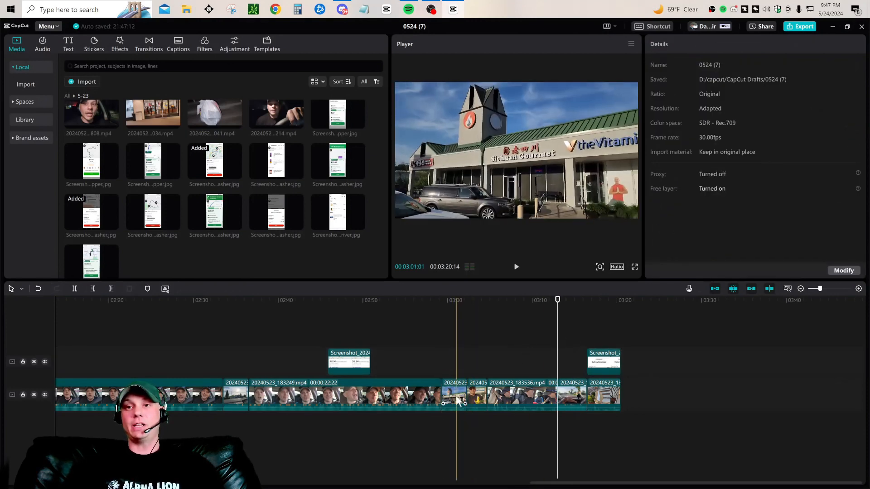
pyautogui.click(477, 394)
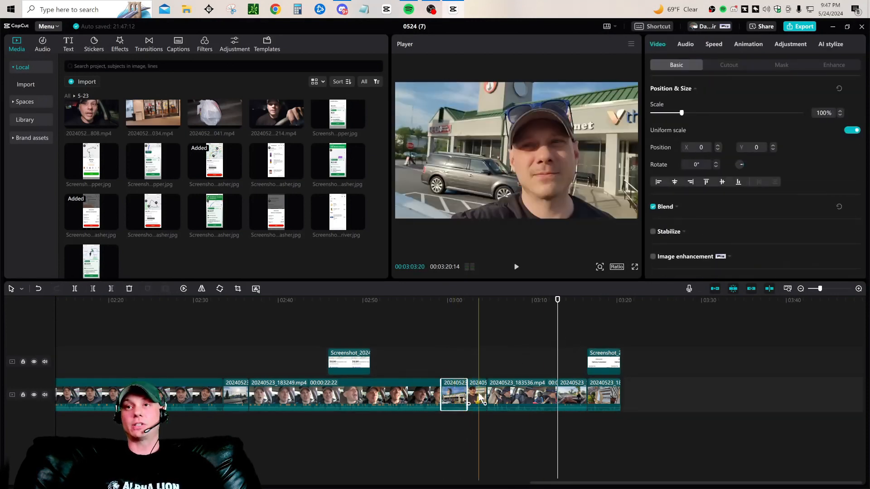
pyautogui.click(504, 396)
pyautogui.moveTo(455, 353); pyautogui.dragTo(567, 423)
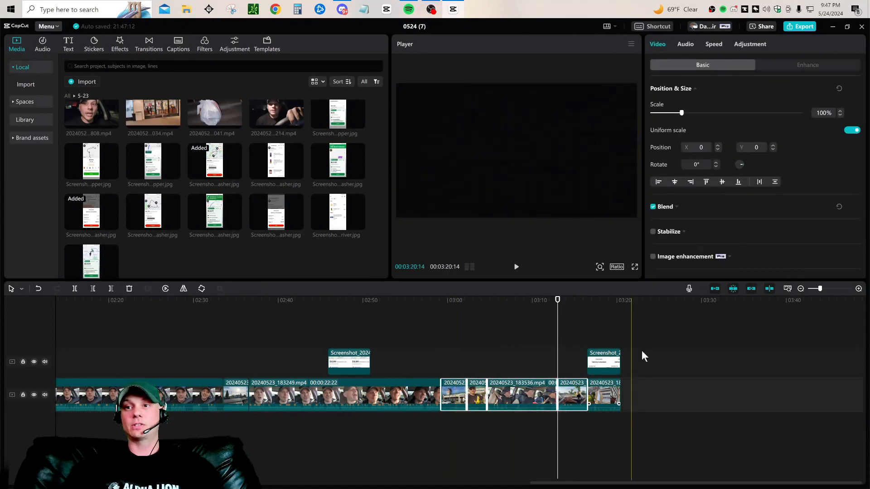
pyautogui.click(682, 43)
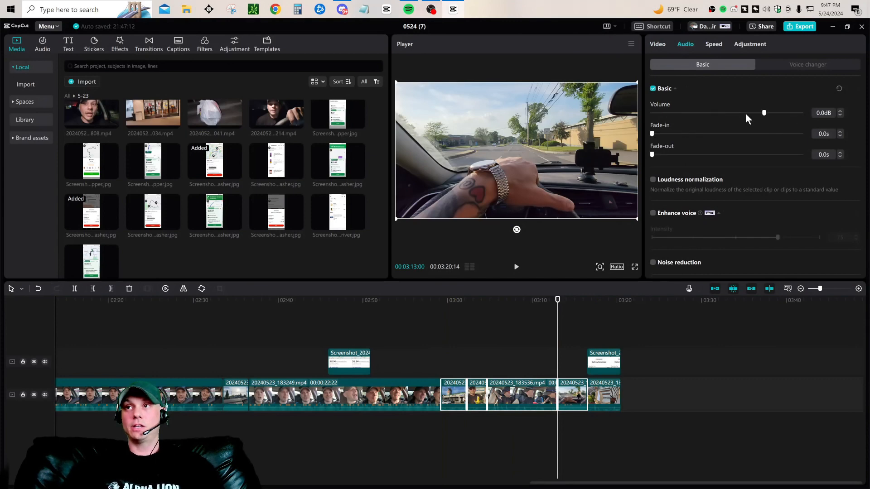
pyautogui.click(746, 113)
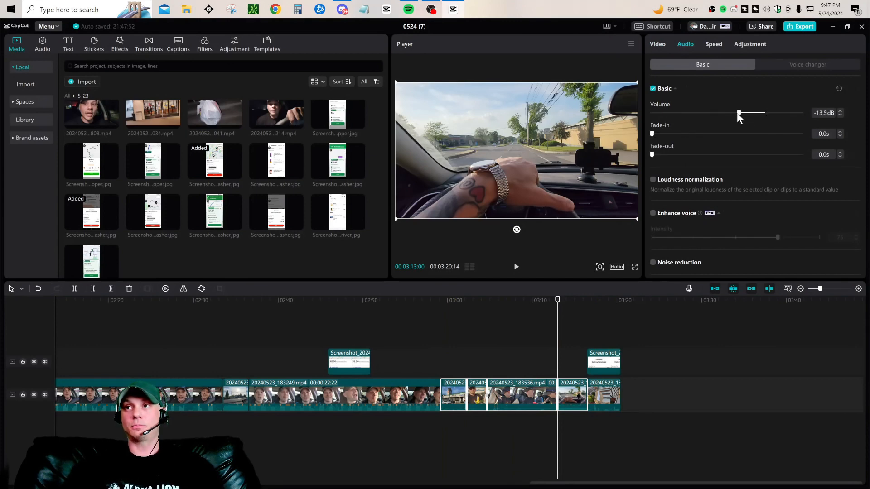
# Step: Review the lowered clips, the $12.50 offer overlay around 2:48 and the Delivery Completed overlay near 3:17
pyautogui.click(494, 335)
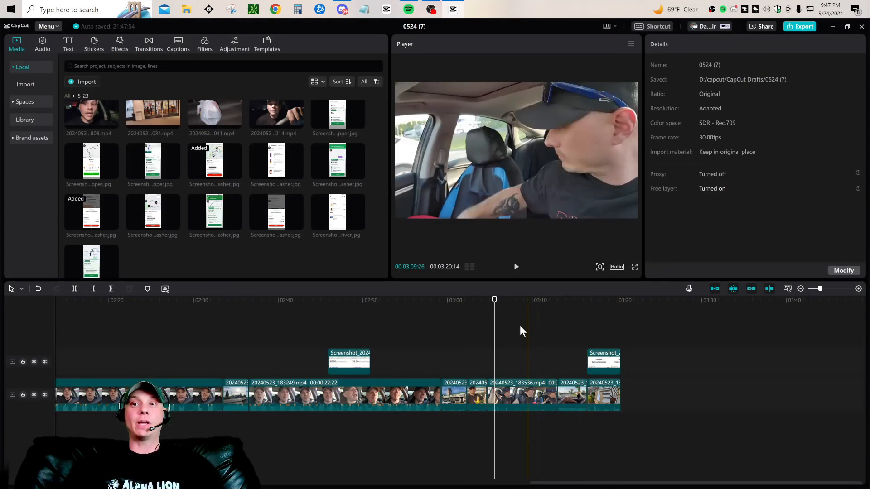
pyautogui.click(361, 336)
pyautogui.click(351, 346)
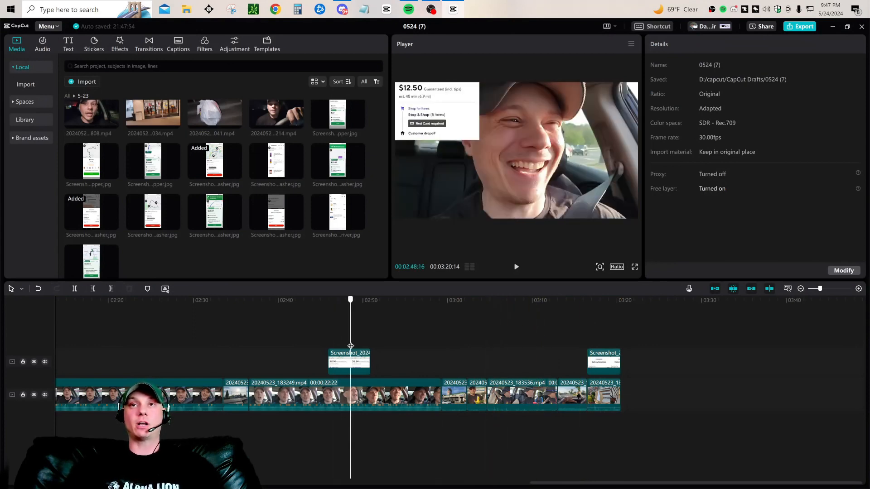
pyautogui.click(367, 345)
pyautogui.click(370, 345)
pyautogui.click(344, 347)
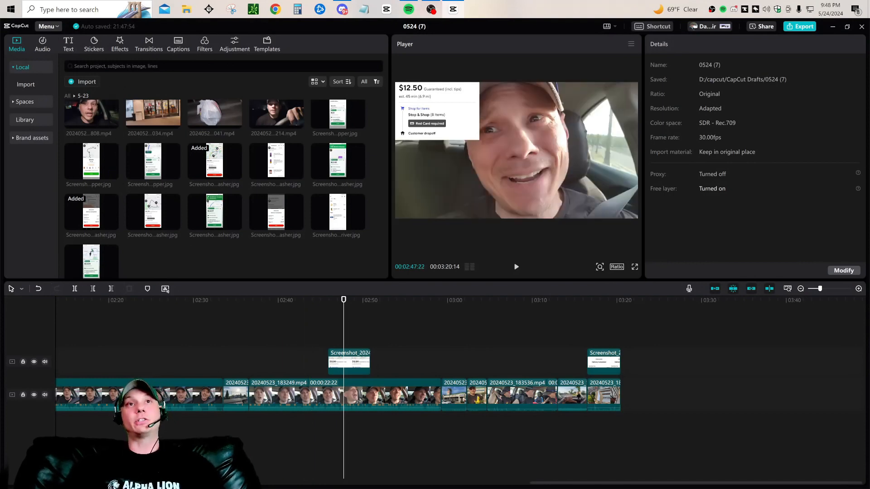
pyautogui.click(505, 361)
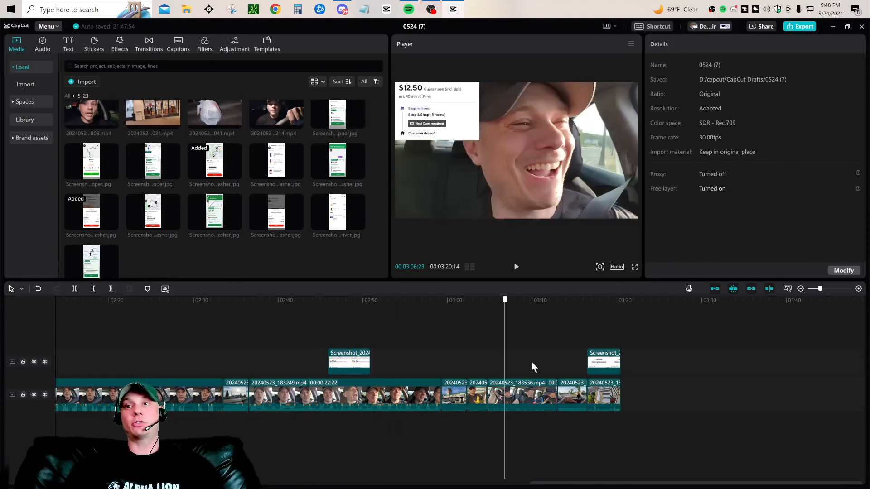
pyautogui.click(593, 368)
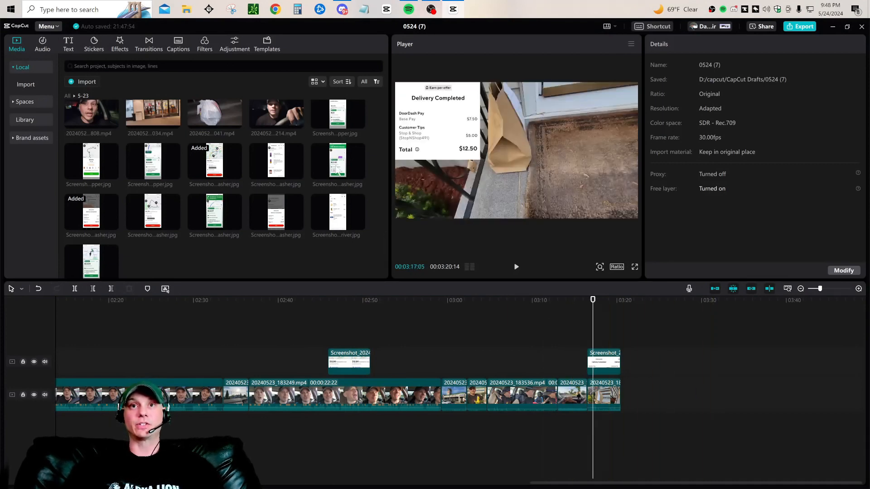
# Step: Add the first Green text effect above the Delivery Completed overlay and extend it to the end of the final clip
pyautogui.click(73, 46)
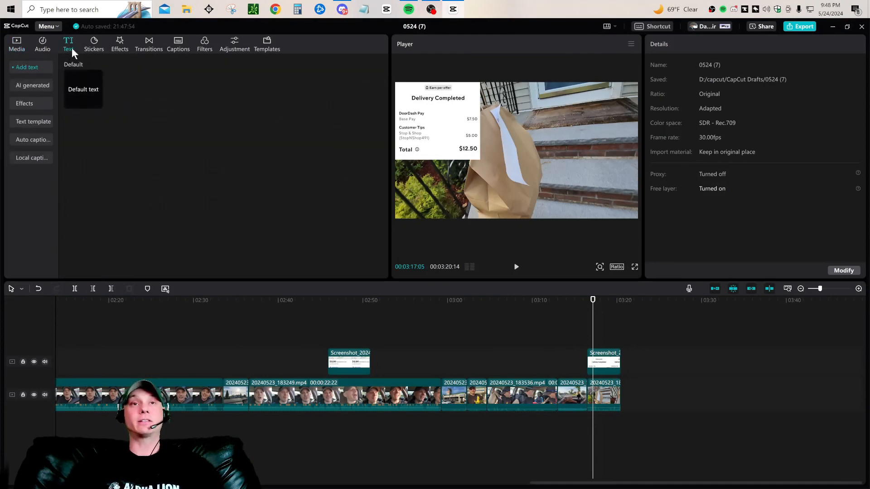
pyautogui.click(24, 102)
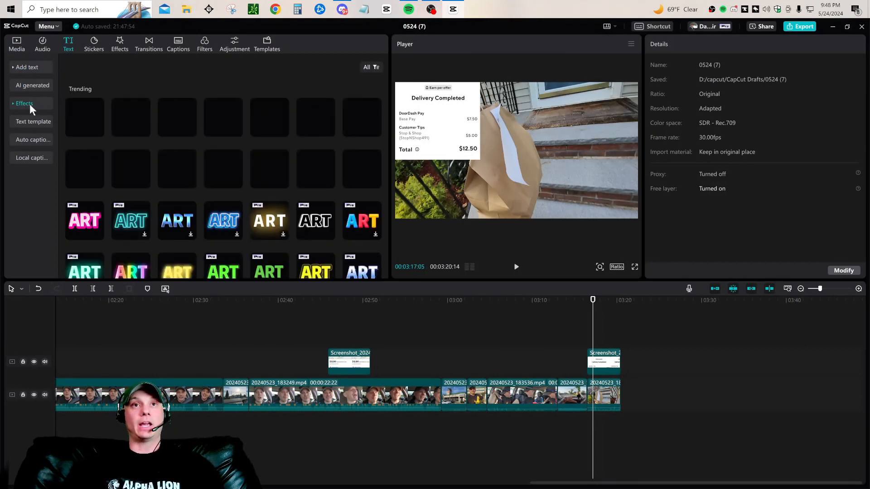
pyautogui.moveTo(358, 117)
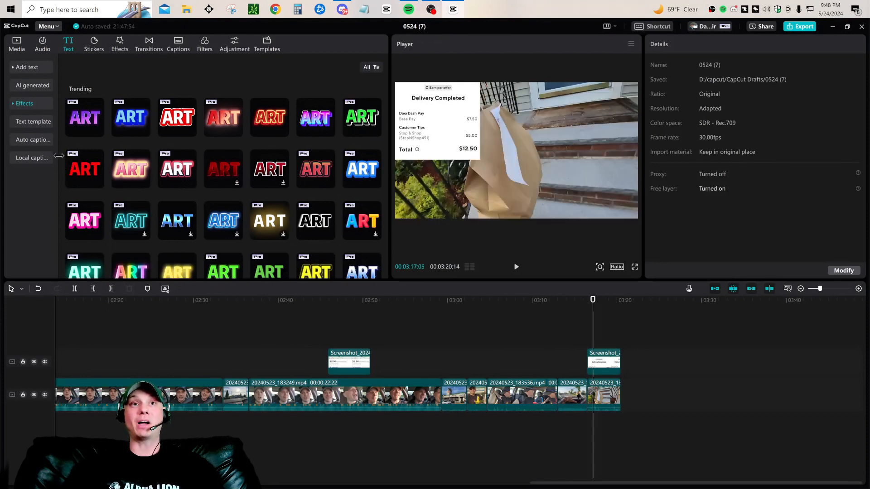
pyautogui.click(13, 103)
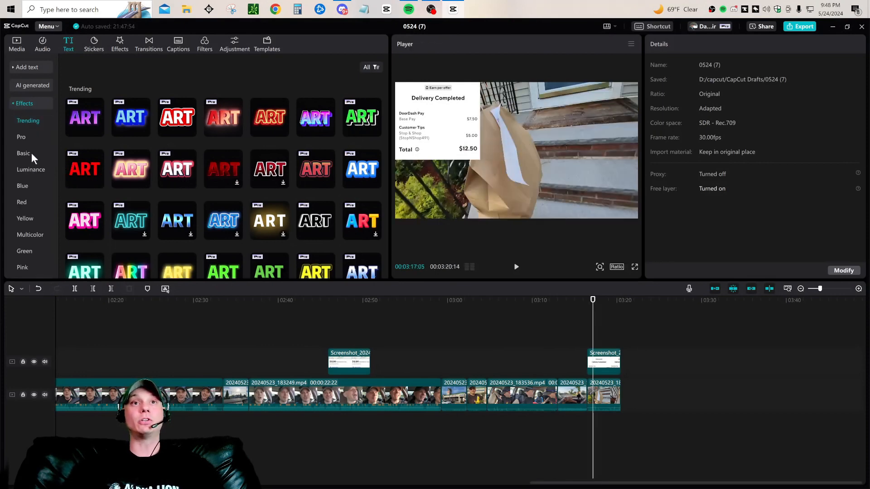
pyautogui.click(18, 251)
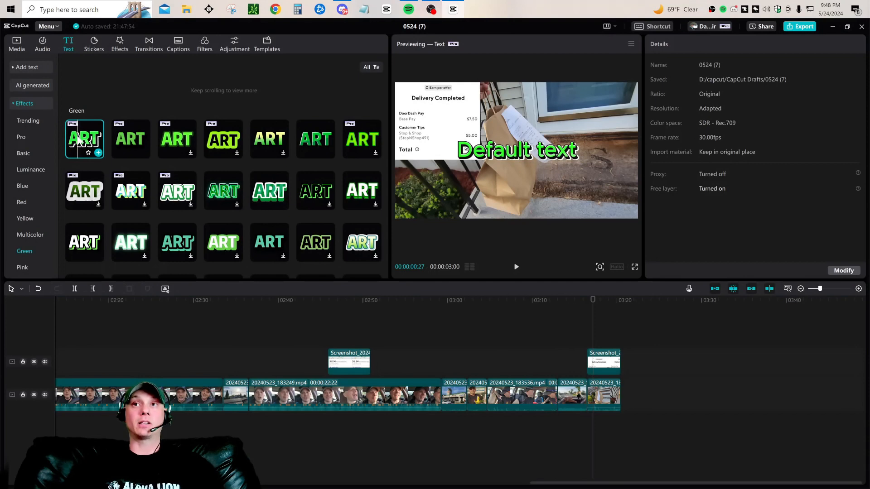
pyautogui.moveTo(79, 140); pyautogui.dragTo(585, 339)
pyautogui.click(611, 340)
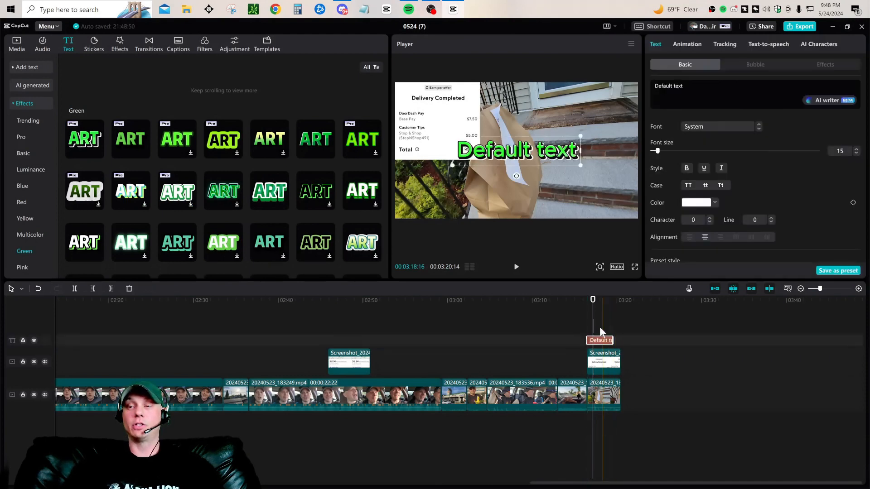
pyautogui.moveTo(614, 341); pyautogui.dragTo(620, 340)
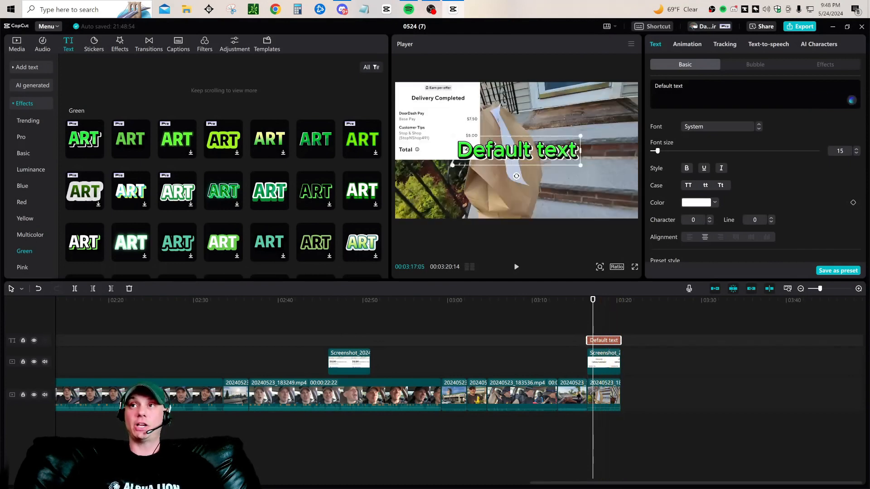
# Step: Change the green title to "Total: $12.50", shrink it slightly and place it in the frame's upper-right corner
pyautogui.moveTo(685, 86); pyautogui.dragTo(652, 86)
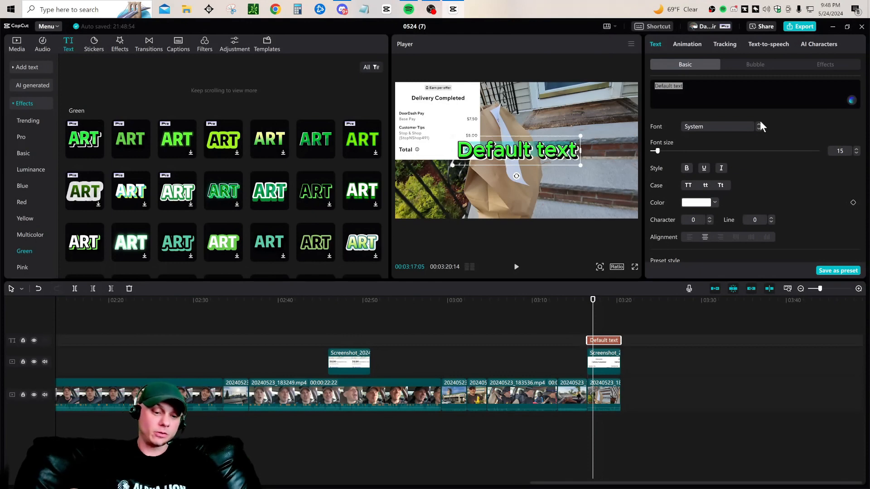
pyautogui.write('Total: $')
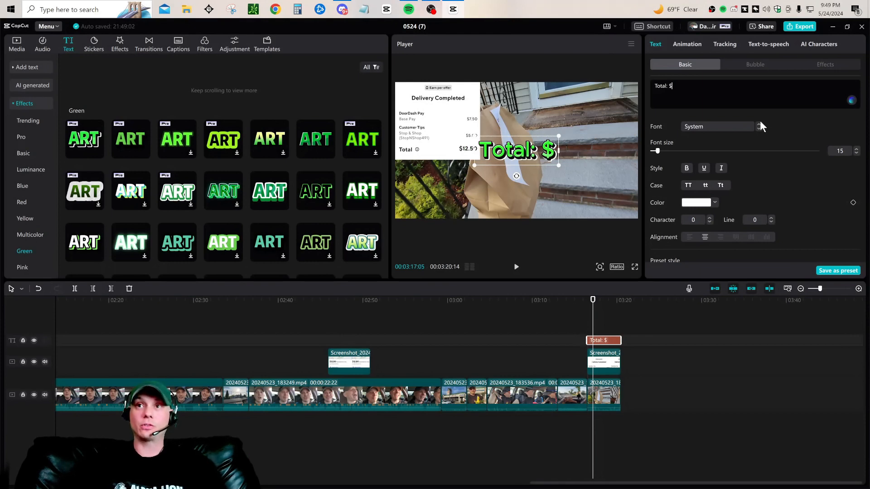
pyautogui.write('12.50')
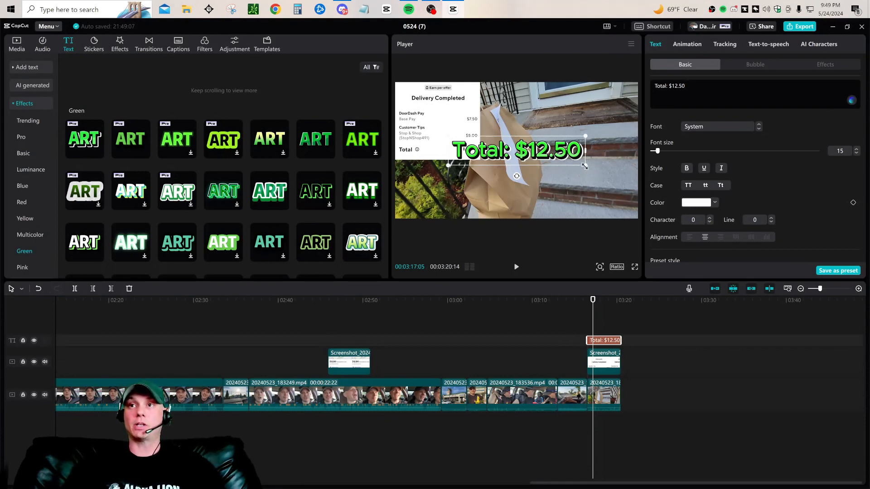
pyautogui.moveTo(585, 166); pyautogui.dragTo(569, 162)
pyautogui.moveTo(517, 153); pyautogui.dragTo(582, 104)
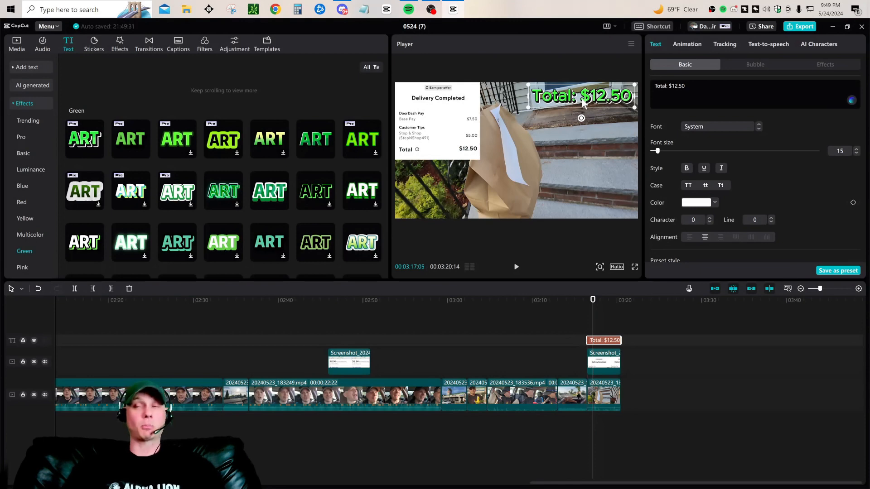
# Step: Play the video from about 3:14 to check the total title with the Delivery Completed overlay
pyautogui.click(569, 322)
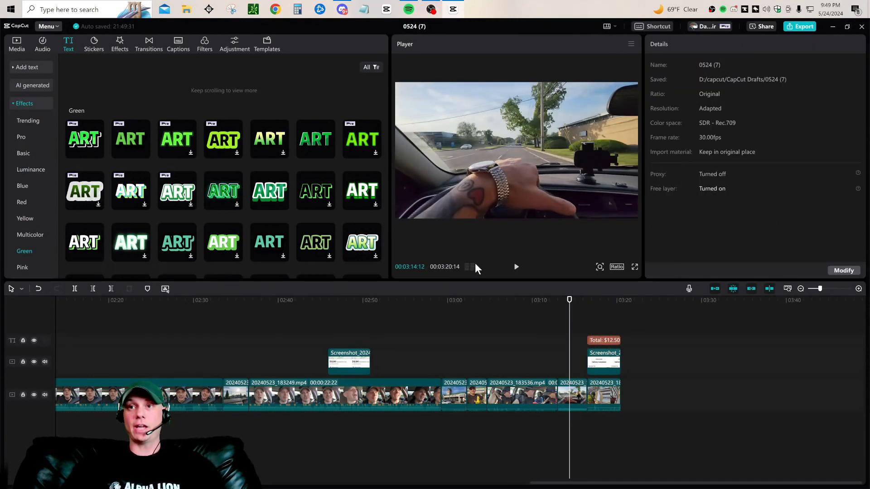
pyautogui.click(516, 268)
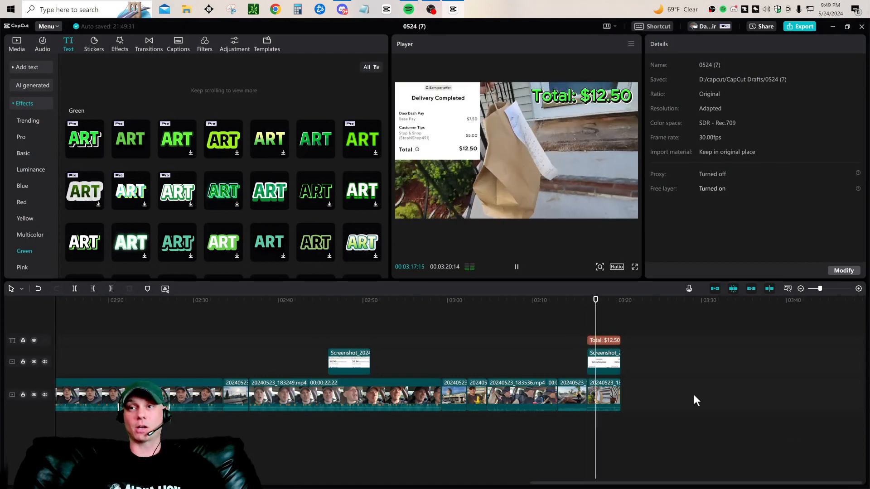
pyautogui.click(573, 323)
# Step: Select the $12.50 offer overlay near 2:48 and bring up the favorite sound effects
pyautogui.moveTo(573, 321); pyautogui.dragTo(352, 314)
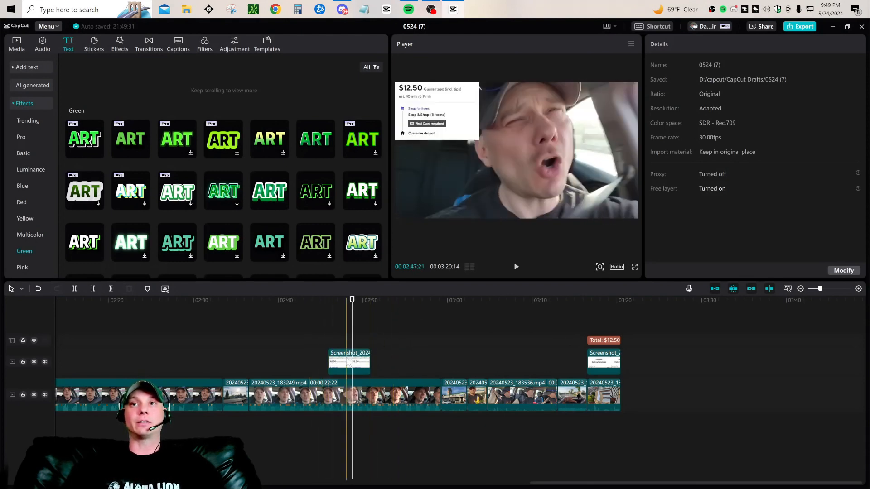
pyautogui.click(350, 363)
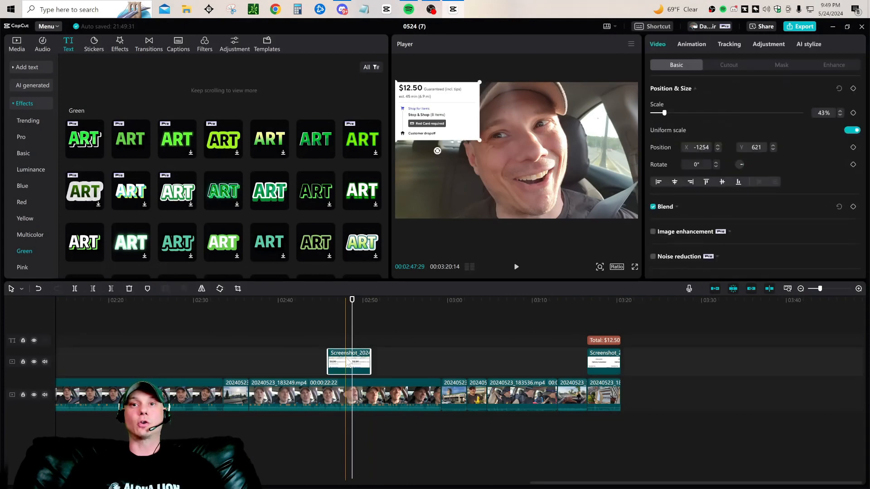
pyautogui.click(43, 45)
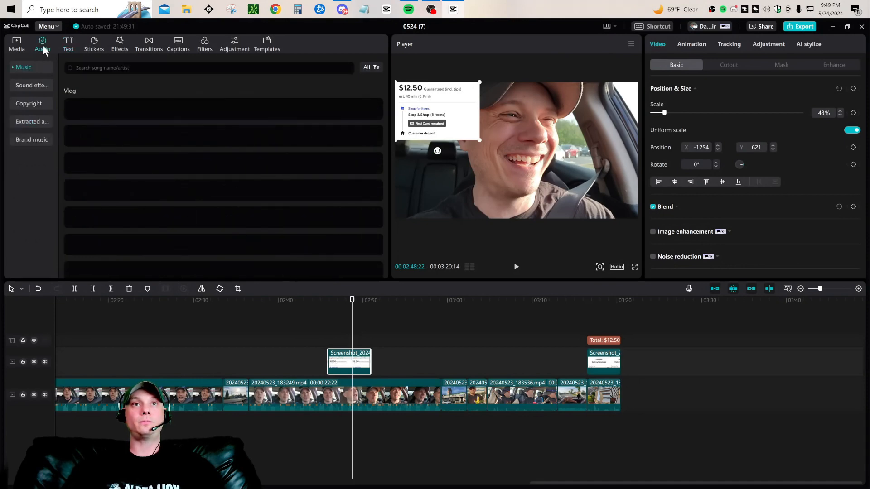
pyautogui.click(26, 85)
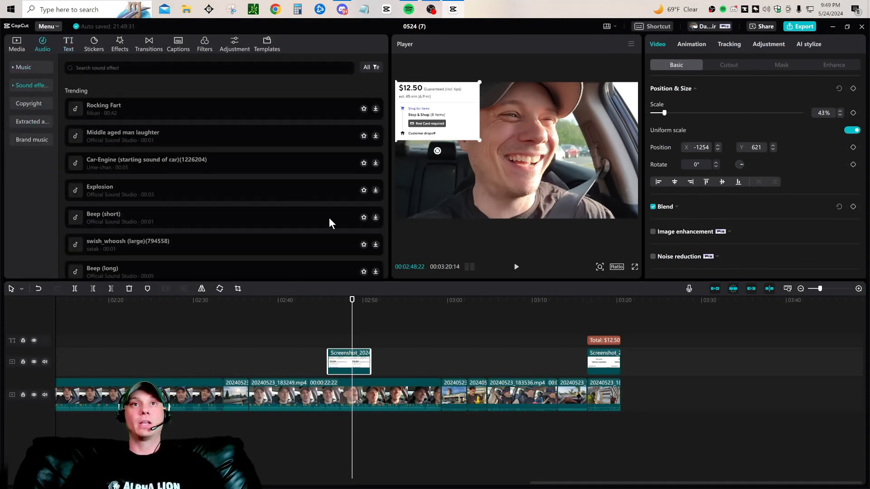
pyautogui.scroll(5, 309, 215)
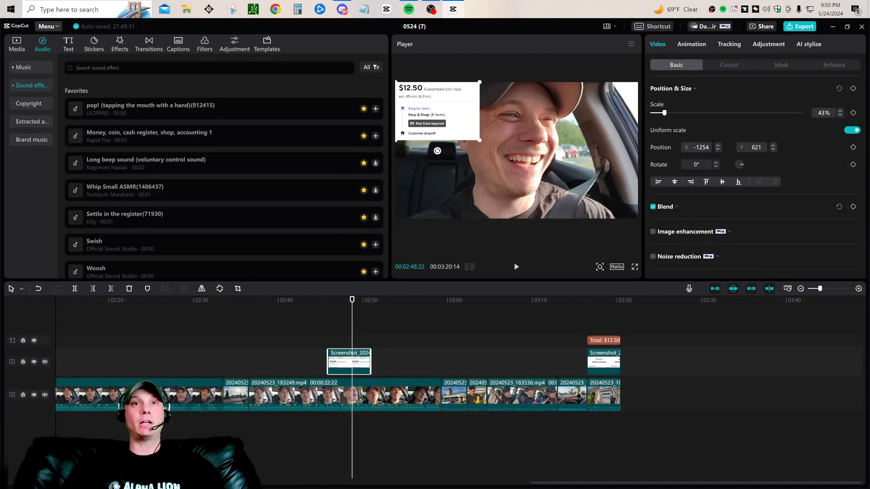
# Step: Search the sound effects for "pop", look through the results and clear the search to return to the favorites
pyautogui.click(209, 68)
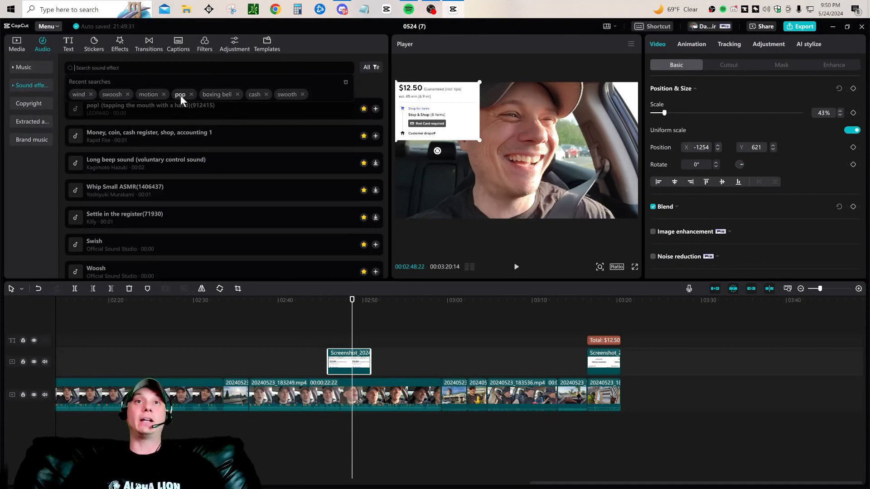
pyautogui.write('p')
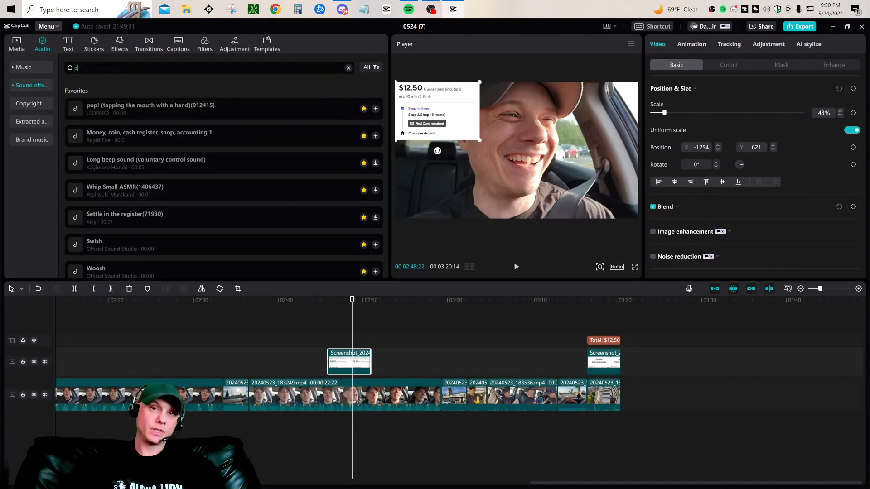
pyautogui.write('op')
pyautogui.press('Return')
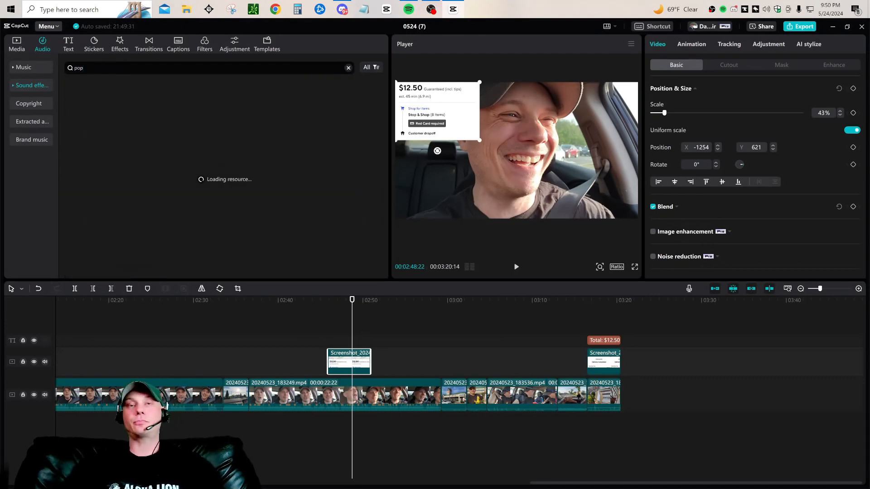
pyautogui.scroll(-10, 224, 157)
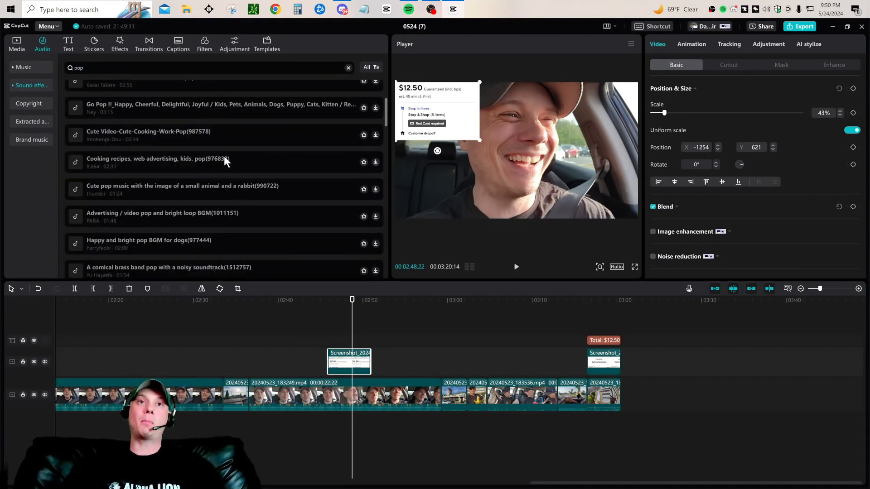
pyautogui.scroll(-3, 224, 156)
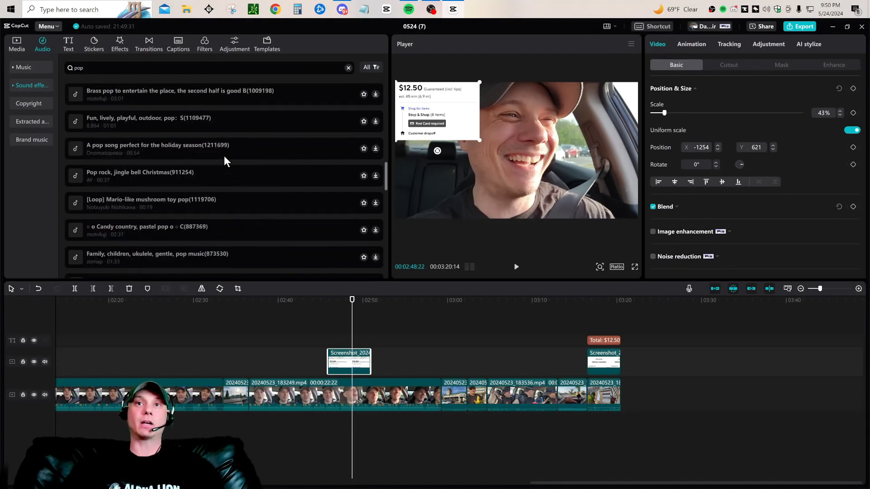
pyautogui.scroll(12, 224, 156)
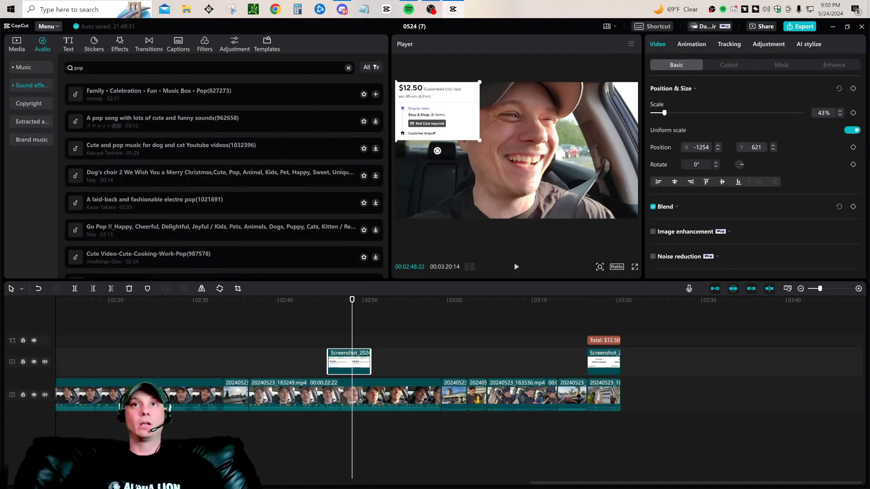
pyautogui.click(348, 68)
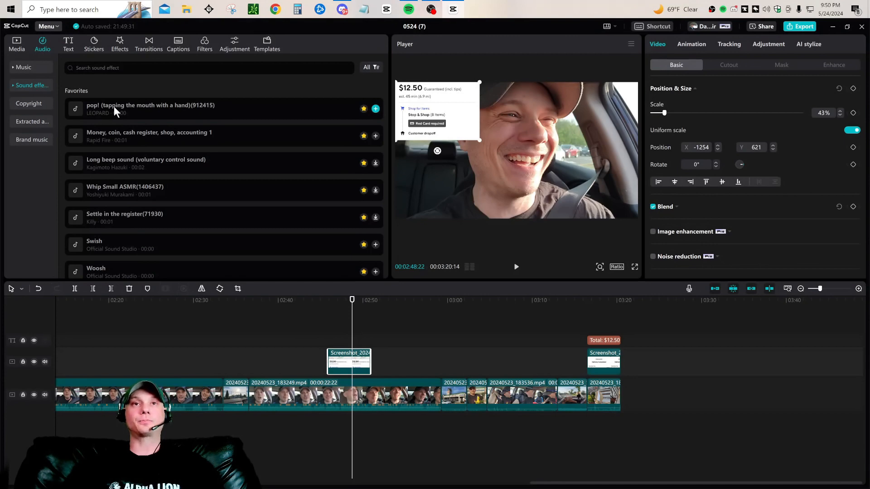
# Step: Place the favorite pop! sound effect under the start of the $12.50 offer overlay and play that part from about 2:44 to check it
pyautogui.moveTo(113, 106)
pyautogui.mouseDown()
pyautogui.moveTo(238, 268)
pyautogui.moveTo(312, 385)
pyautogui.mouseUp()
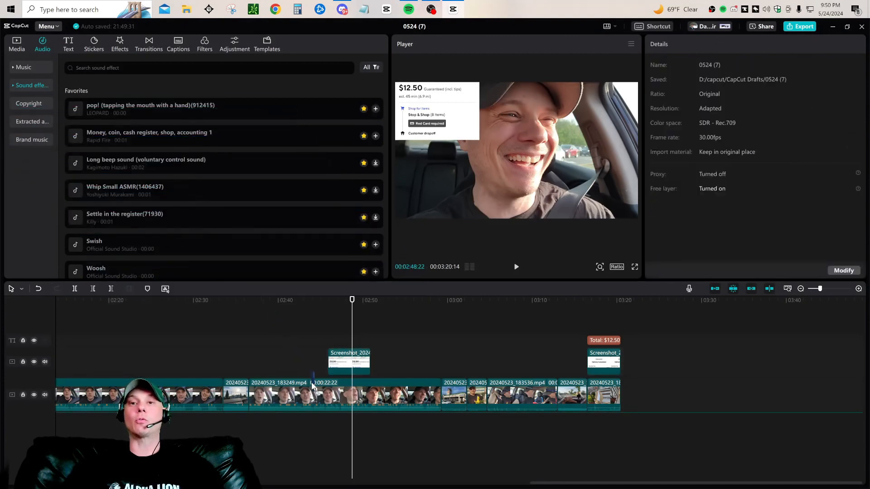
pyautogui.moveTo(336, 426)
pyautogui.mouseDown()
pyautogui.moveTo(327, 364)
pyautogui.moveTo(329, 422)
pyautogui.mouseUp()
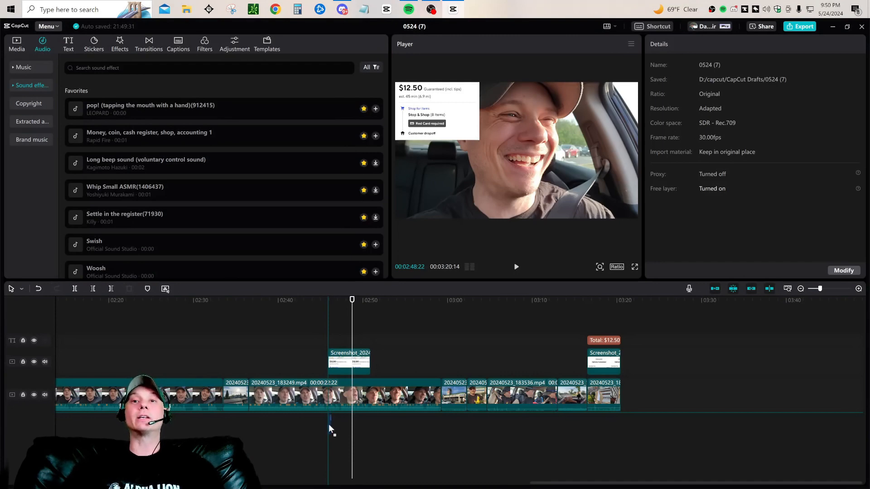
pyautogui.moveTo(328, 424); pyautogui.dragTo(328, 424)
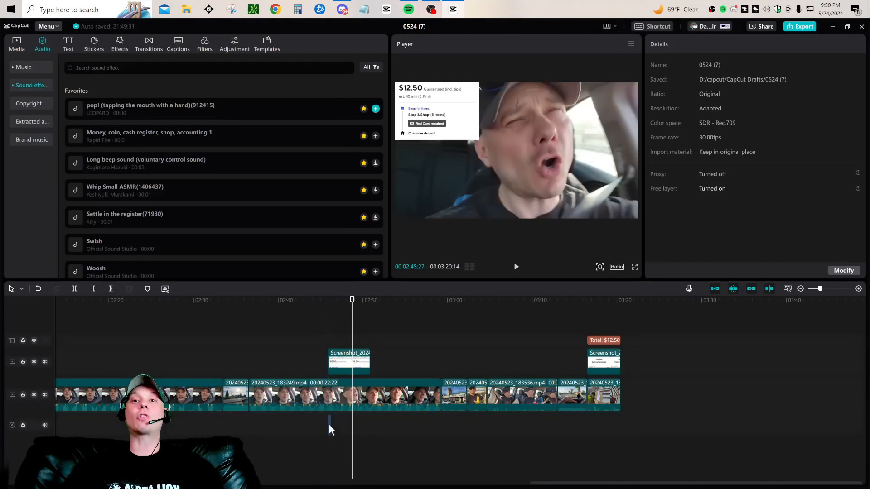
pyautogui.click(311, 349)
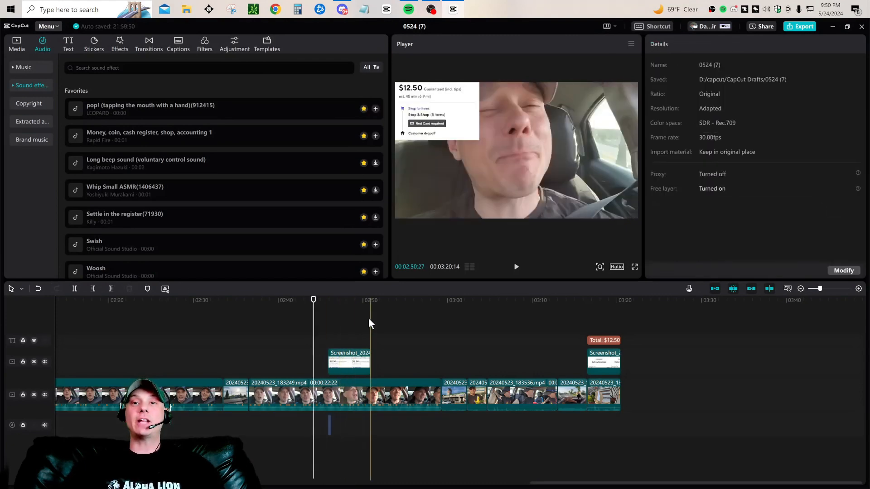
pyautogui.click(516, 267)
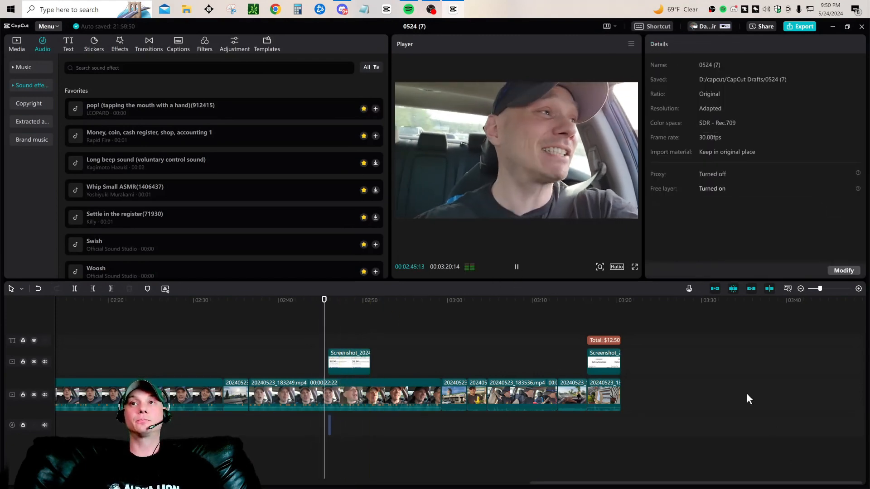
pyautogui.click(515, 269)
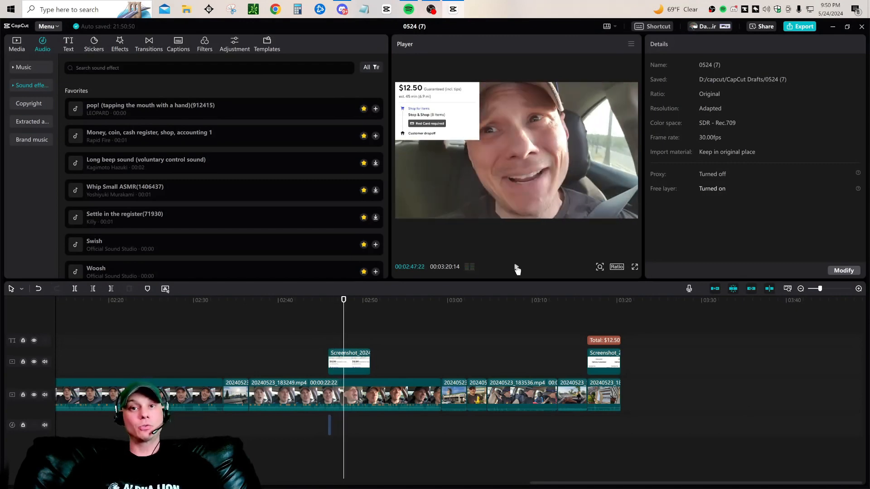
# Step: Place the "Money, coin, cash register, shop, accounting 1" effect at the start of the Delivery Completed overlay and play that part to check it
pyautogui.click(574, 303)
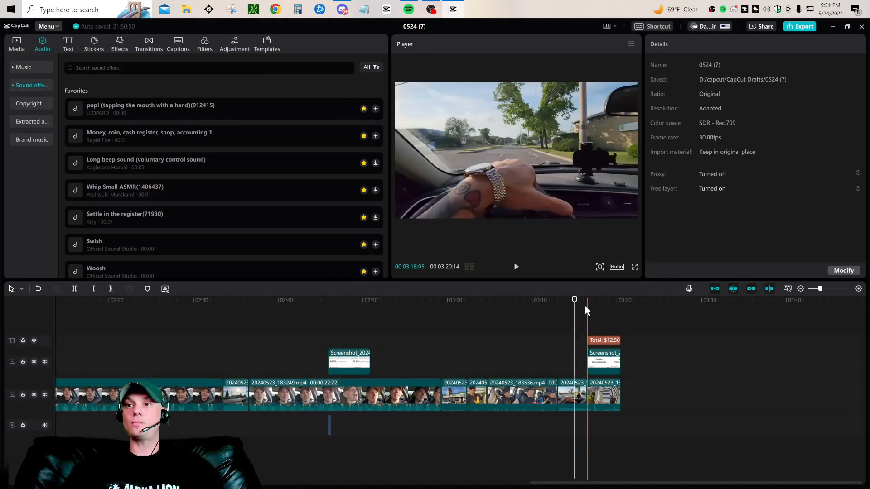
pyautogui.click(587, 313)
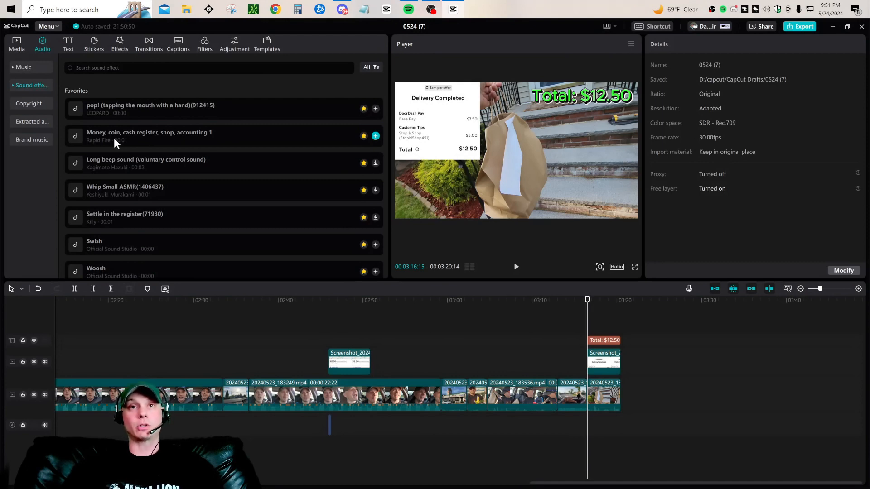
pyautogui.moveTo(115, 142); pyautogui.dragTo(588, 424)
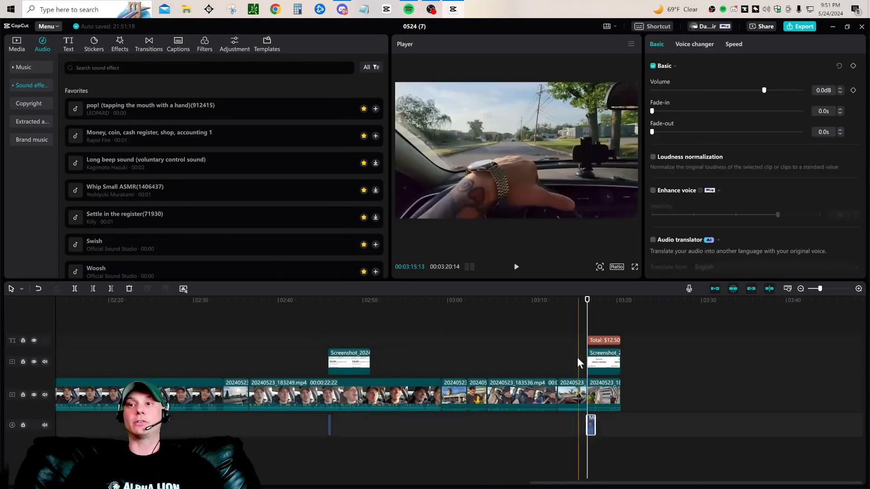
pyautogui.click(574, 341)
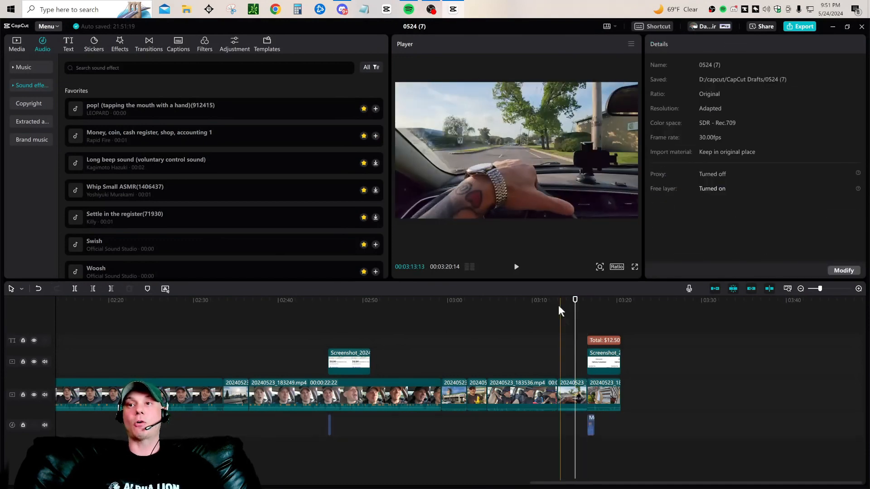
pyautogui.click(515, 267)
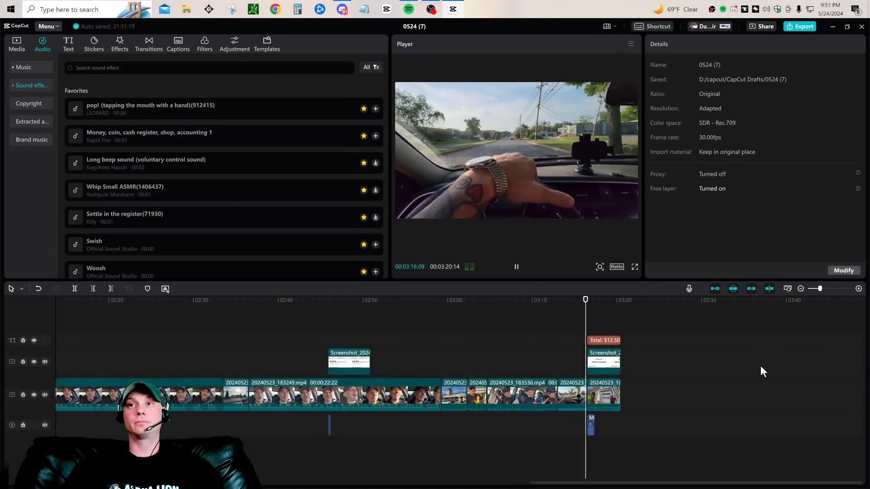
pyautogui.click(531, 320)
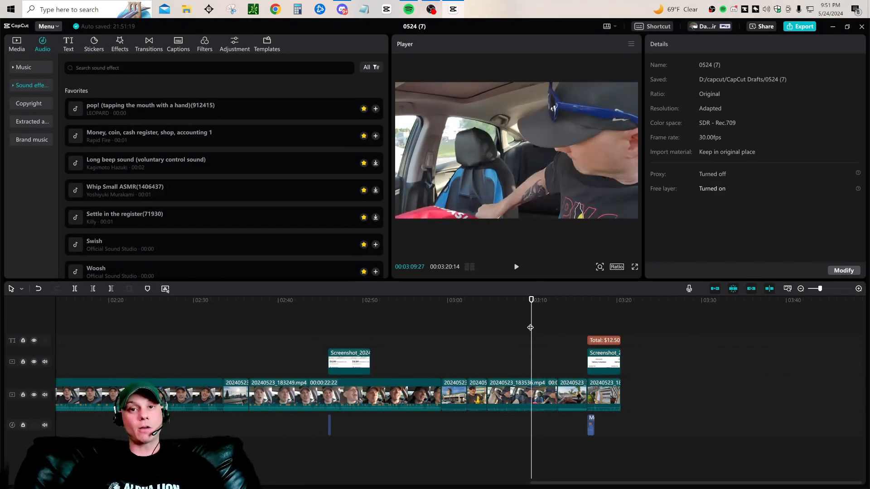
pyautogui.click(609, 326)
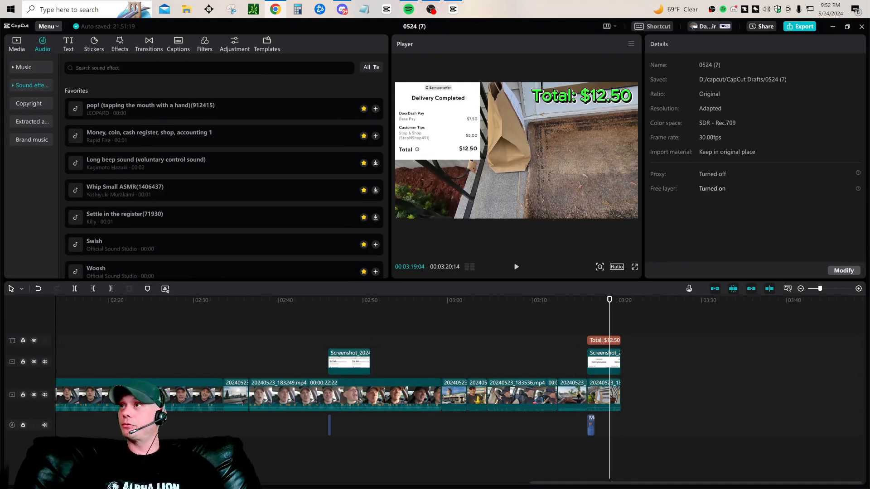
# Step: Switch to the Soundstripe Hip Hop Staff Picks playlist in the browser and preview the songs Cold Shoulder and Rainmaker
pyautogui.moveTo(869, 120); pyautogui.dragTo(386, 2)
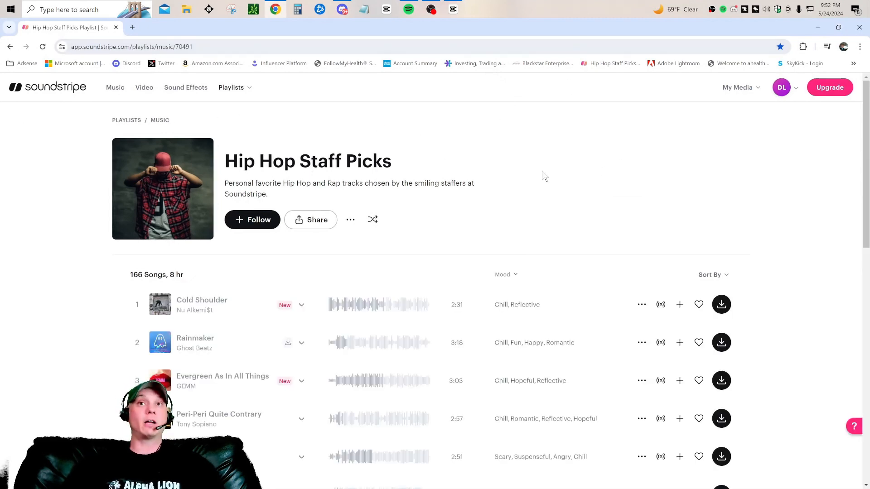
pyautogui.scroll(-2, 476, 227)
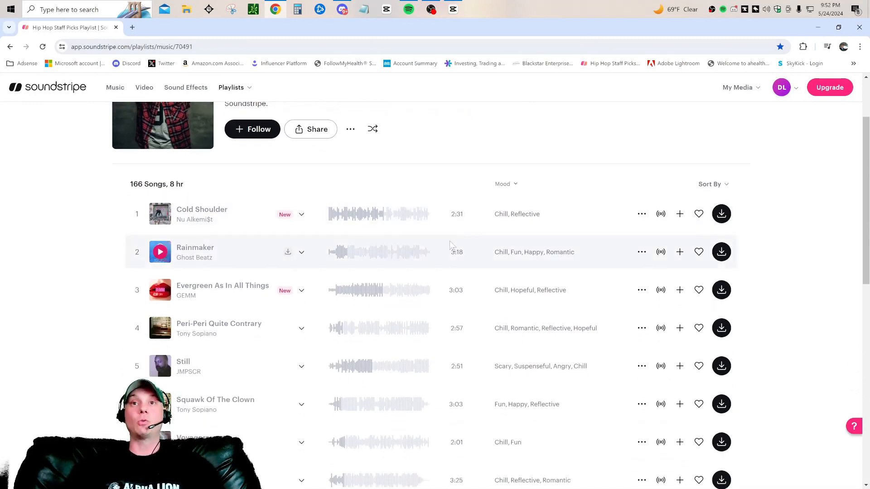
pyautogui.click(339, 217)
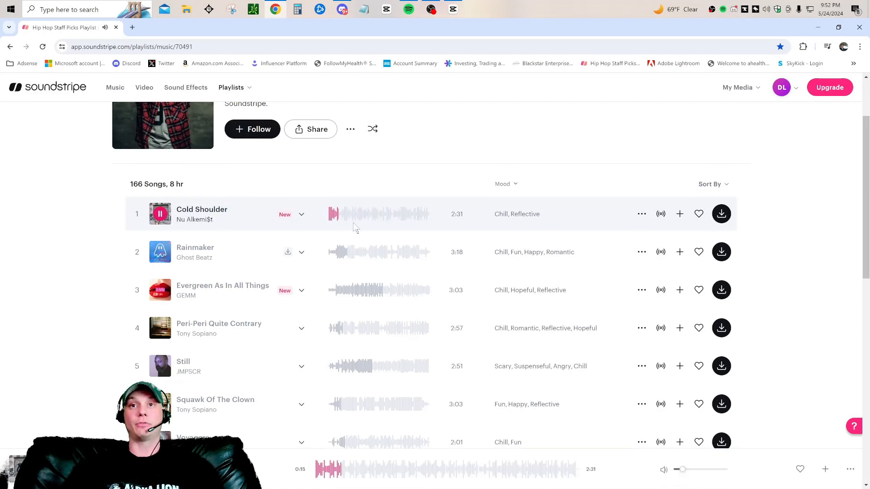
pyautogui.click(342, 258)
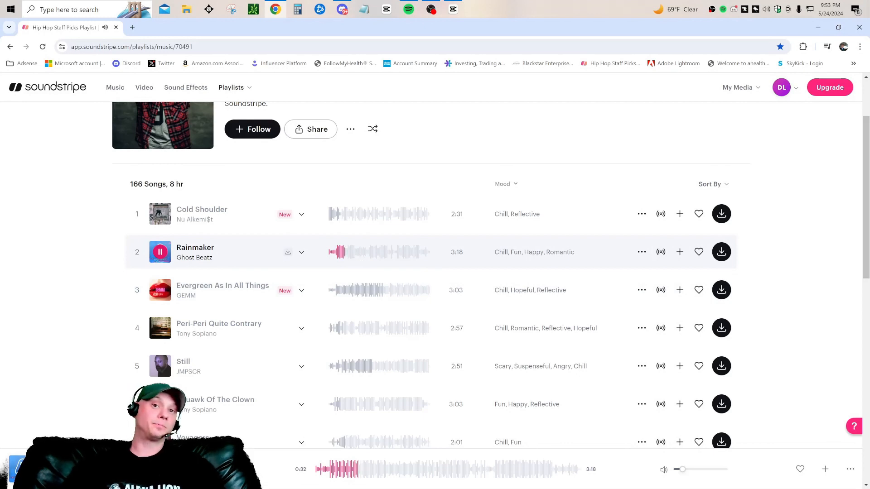
pyautogui.click(232, 469)
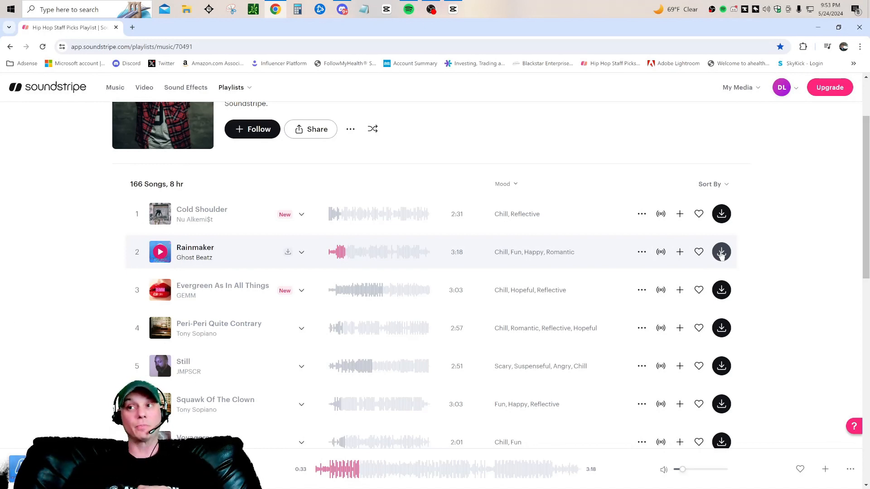
# Step: Download the full Rainmaker track by Ghost Beatz as an MP3 and close the download dialog
pyautogui.scroll(2, 721, 255)
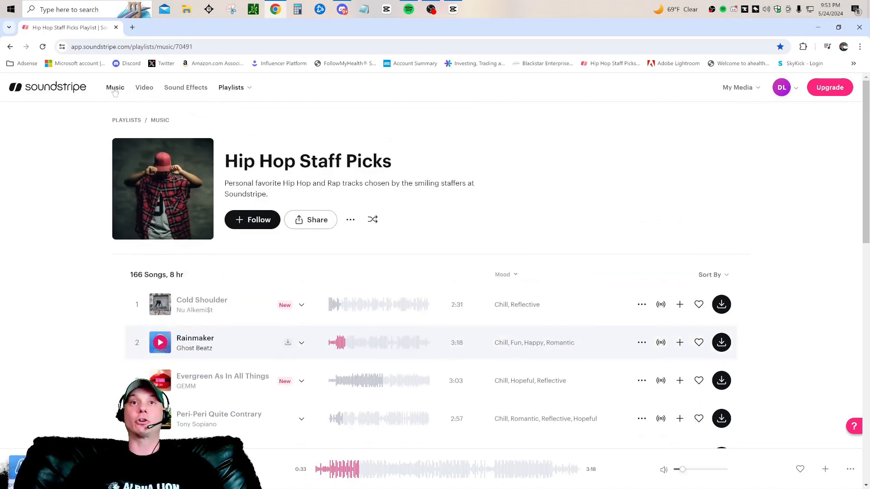
pyautogui.click(722, 343)
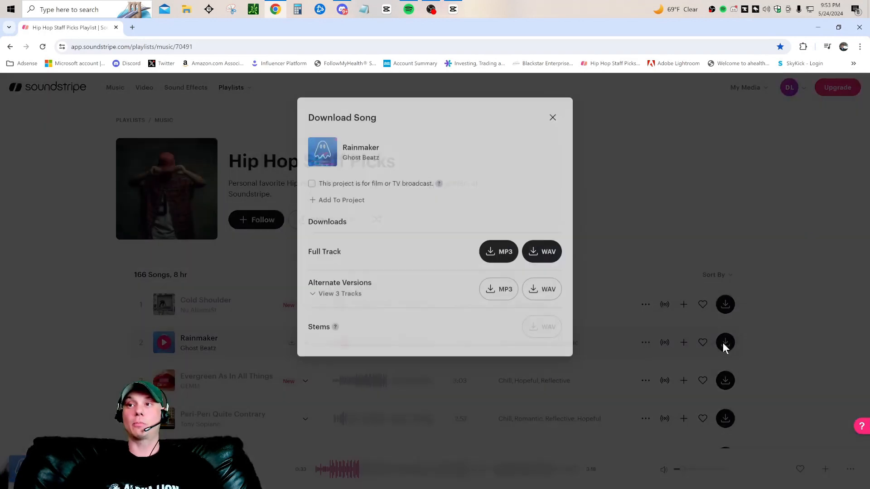
pyautogui.click(552, 116)
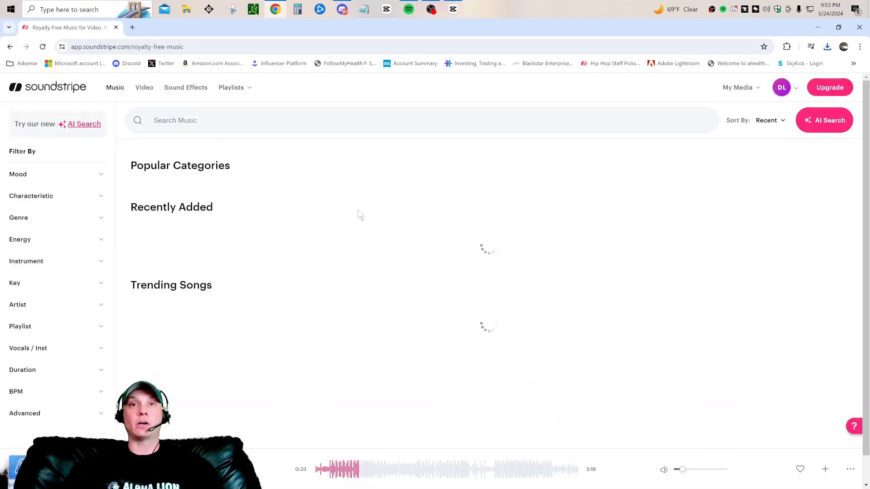
# Step: Look through Soundstripe's royalty-free music library, including the songs in the Electronic category
pyautogui.scroll(-2, 338, 277)
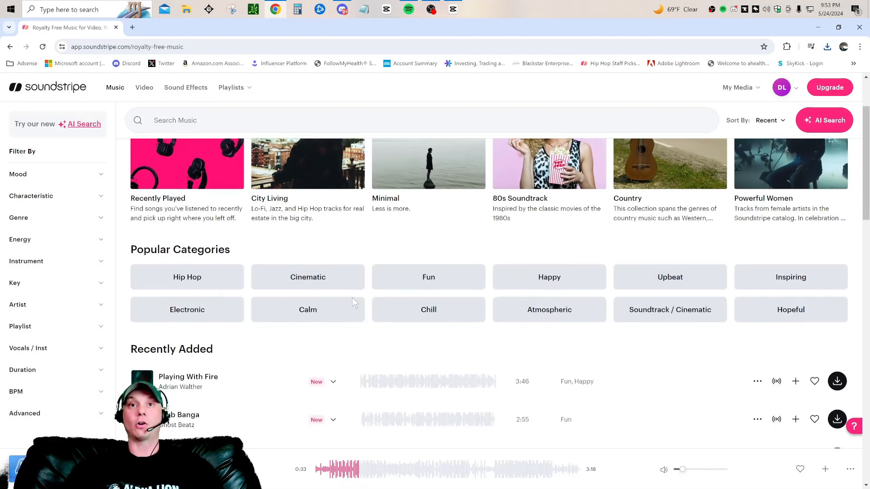
pyautogui.scroll(-2, 494, 262)
pyautogui.click(166, 217)
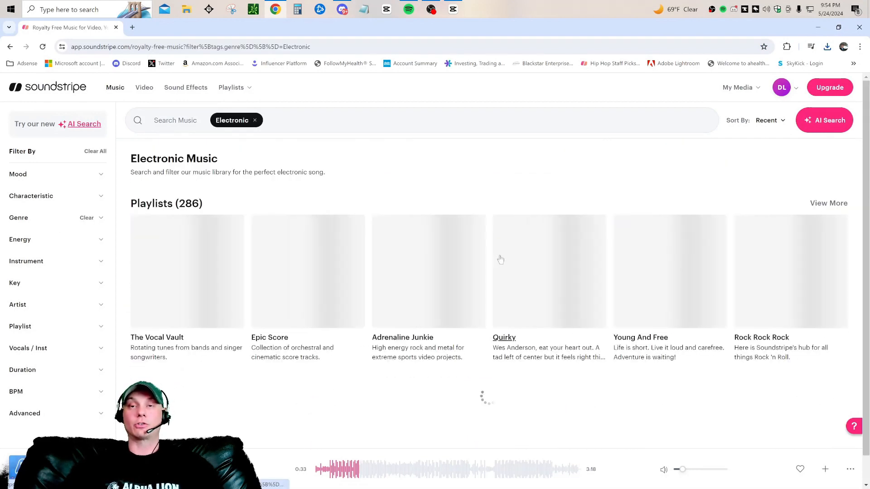
pyautogui.scroll(-3, 502, 264)
pyautogui.scroll(-7, 501, 264)
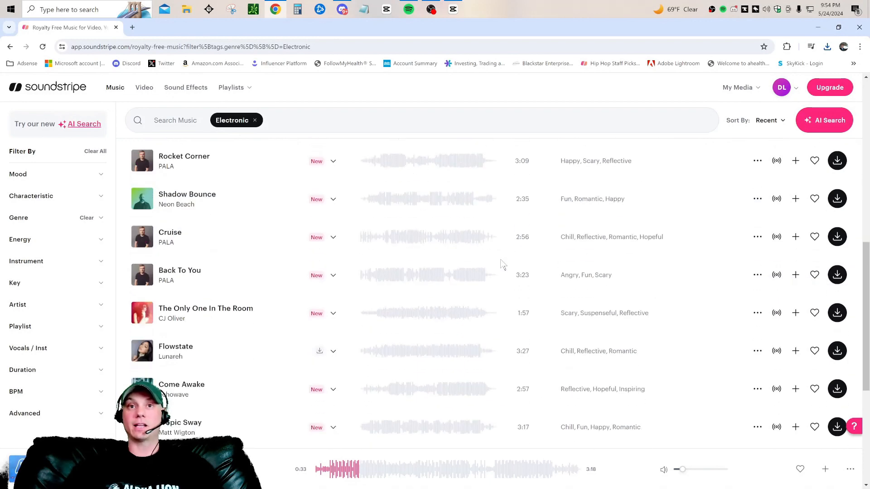
pyautogui.scroll(10, 501, 262)
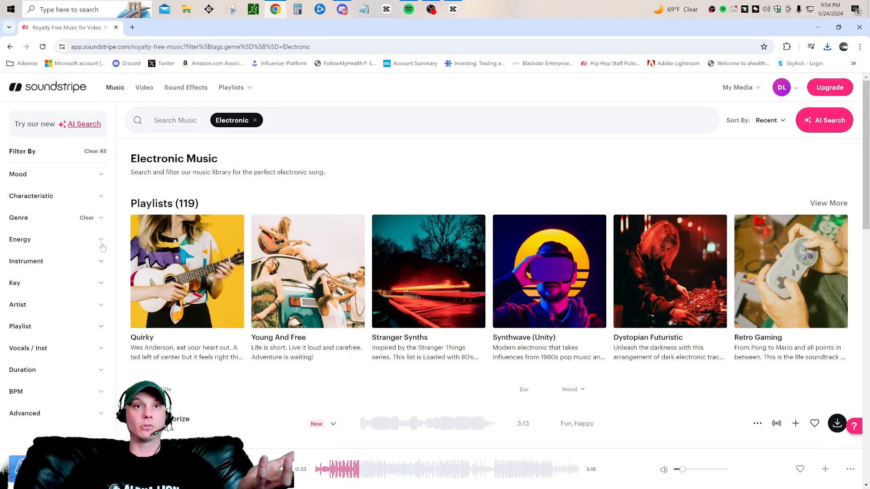
# Step: Look over Soundstripe's video and sound effects catalogs and return to the music library
pyautogui.click(144, 89)
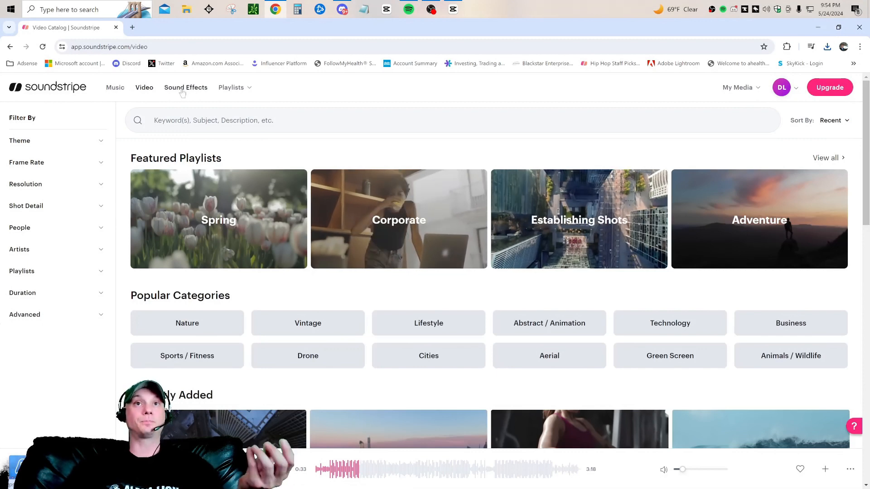
pyautogui.scroll(-3, 489, 353)
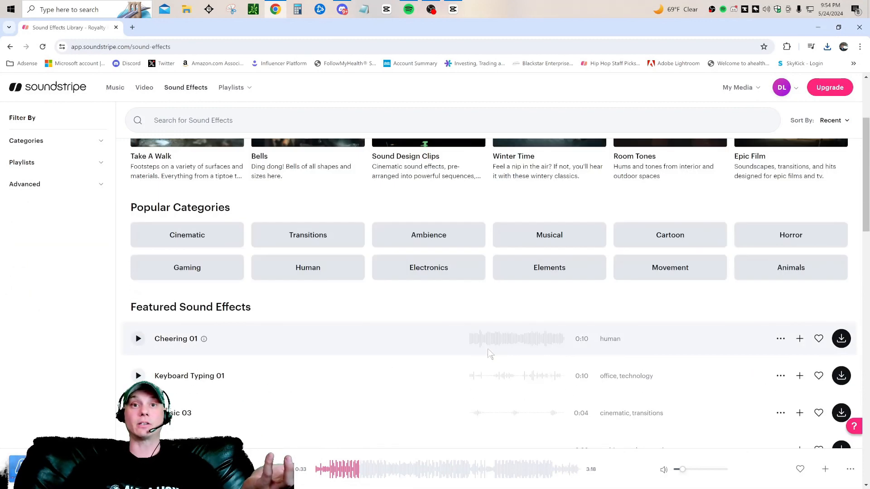
pyautogui.scroll(-3, 238, 386)
pyautogui.scroll(6, 575, 330)
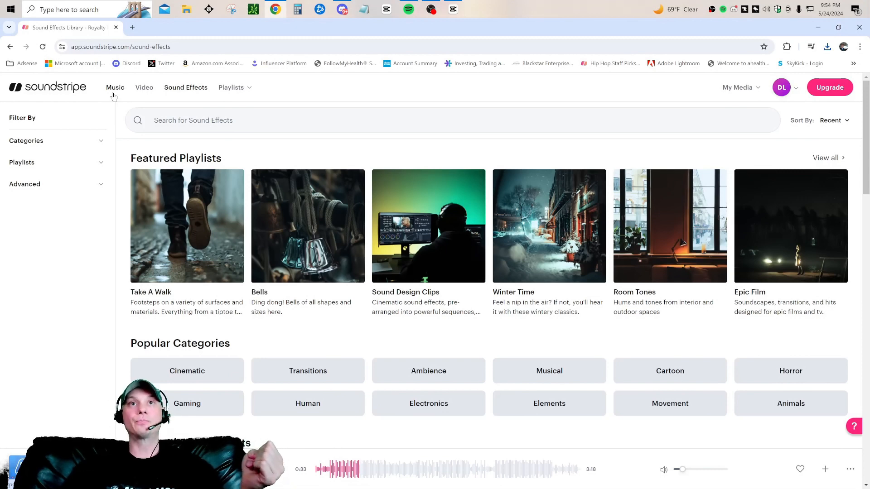
pyautogui.click(114, 89)
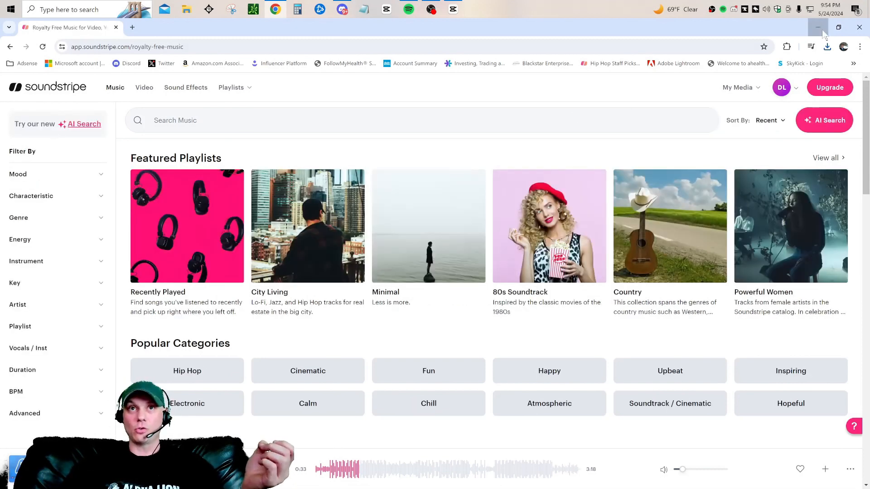
# Step: In CapCut, import Ghost_Beatz_Rainmaker_instrumental_3_18 (2) from Downloads as extracted audio and place it on a new track from the start of clip 20240523_183249.mp4
pyautogui.click(821, 30)
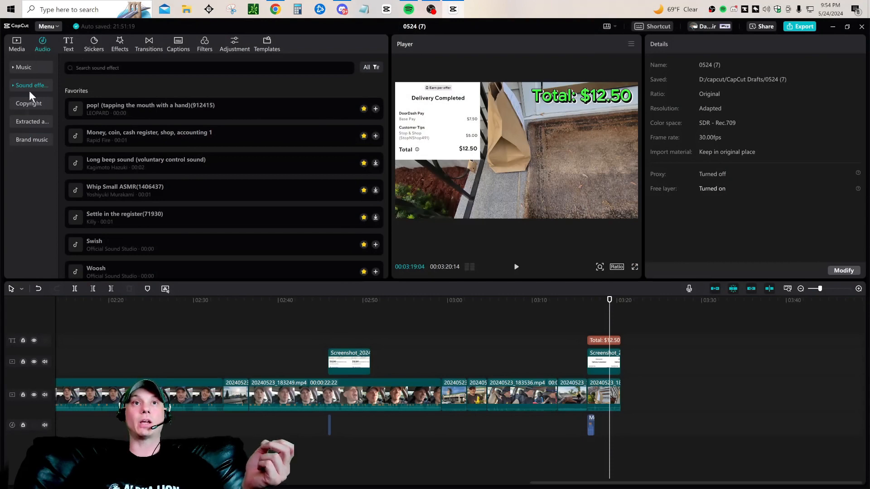
pyautogui.click(32, 123)
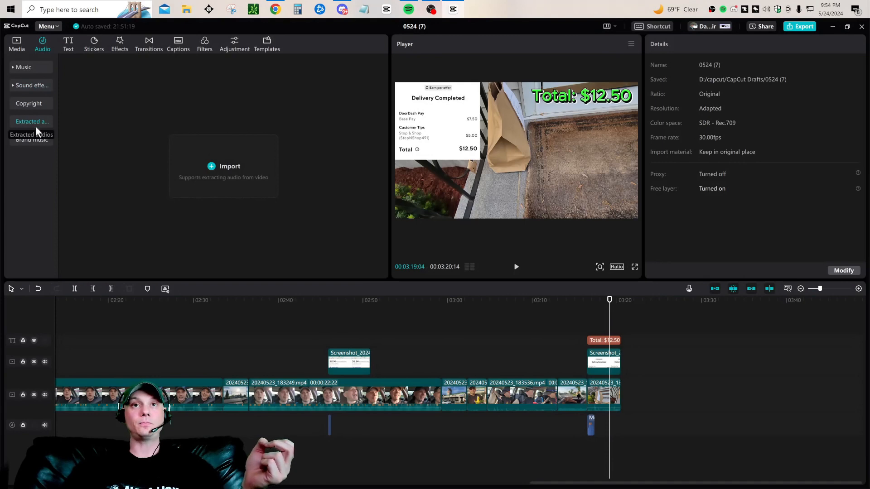
pyautogui.click(237, 165)
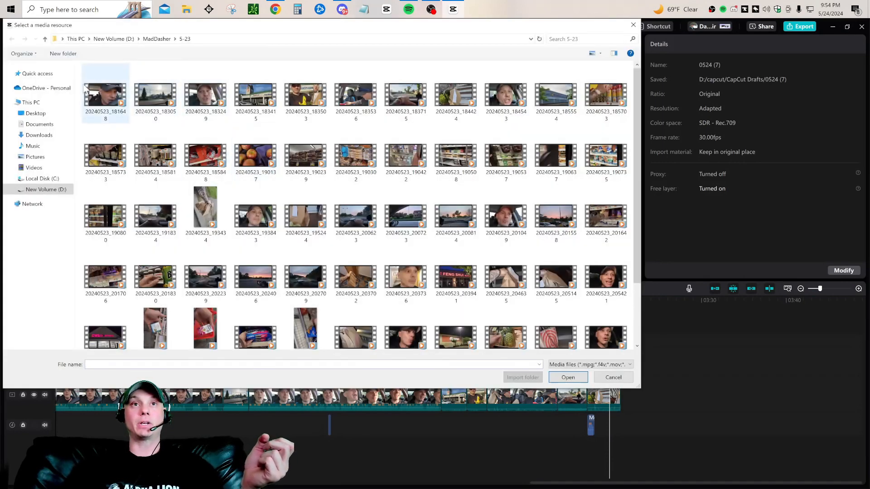
pyautogui.click(60, 136)
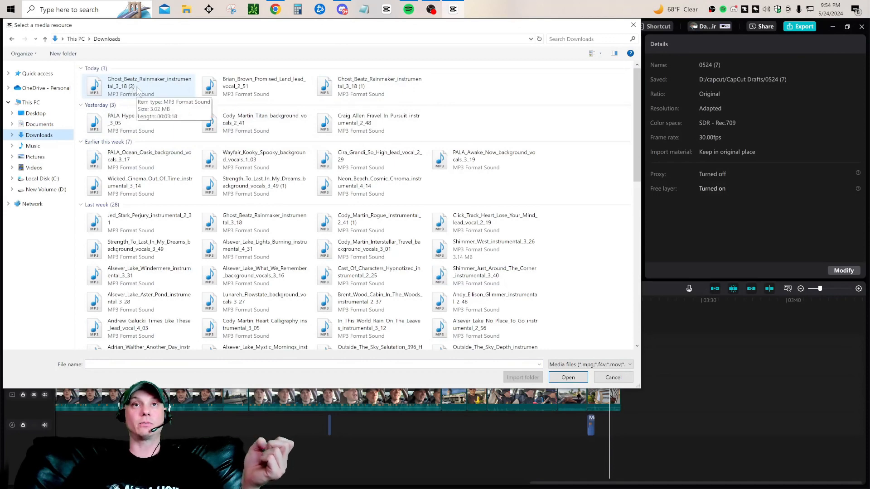
pyautogui.click(138, 90)
pyautogui.doubleClick(137, 87)
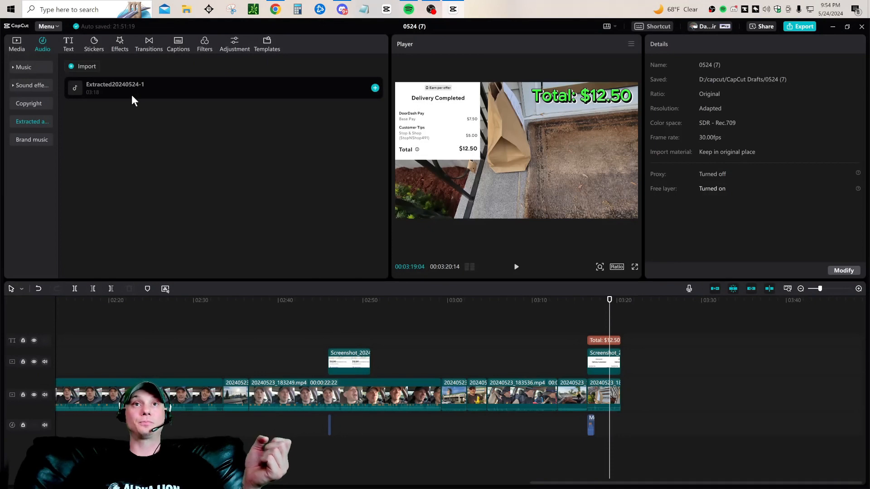
pyautogui.moveTo(130, 87); pyautogui.dragTo(249, 423)
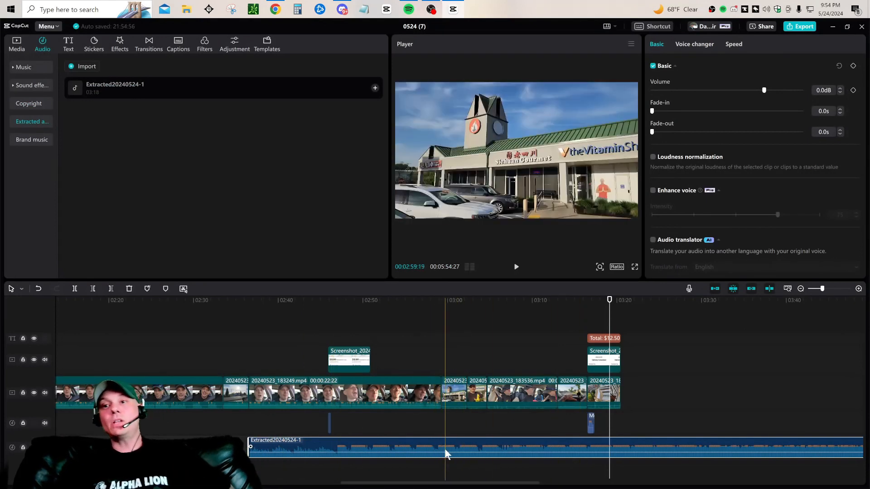
# Step: Try a different volume level on the extracted music, and play the vlog from the start of clip 20240523_183249.mp4
pyautogui.moveTo(448, 451); pyautogui.dragTo(448, 452)
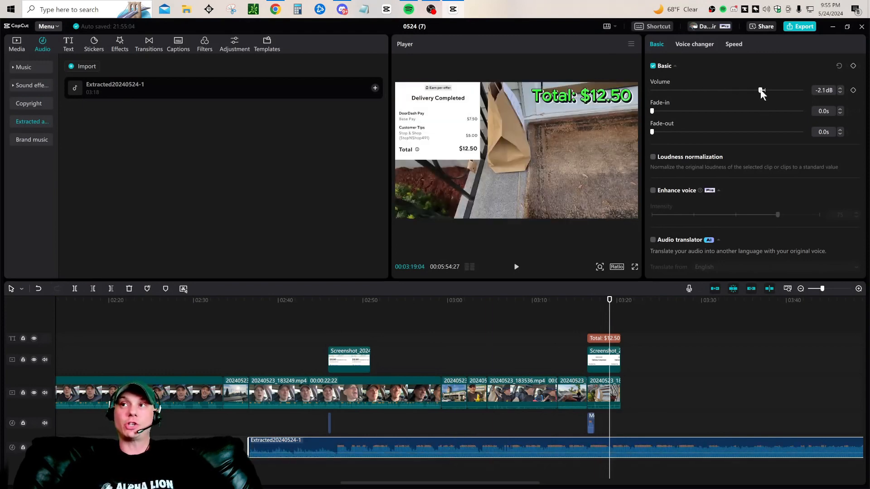
pyautogui.moveTo(762, 90)
pyautogui.mouseDown()
pyautogui.moveTo(748, 92)
pyautogui.moveTo(758, 91)
pyautogui.mouseUp()
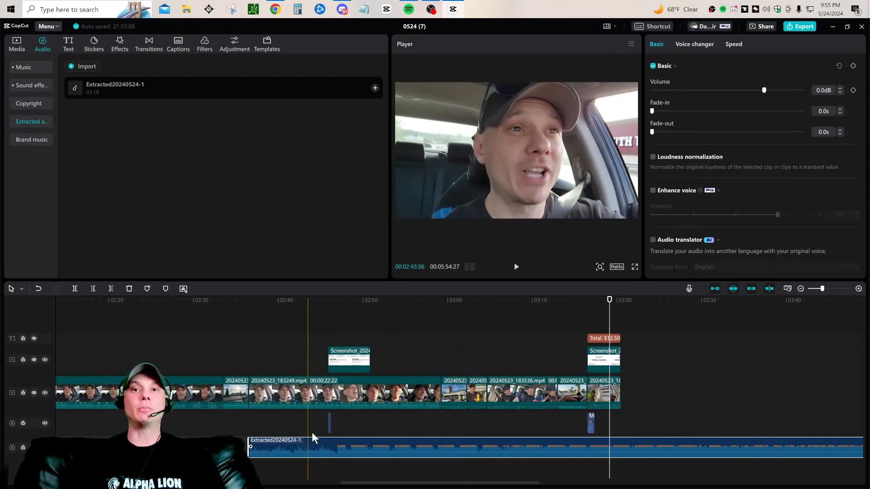
pyautogui.click(251, 365)
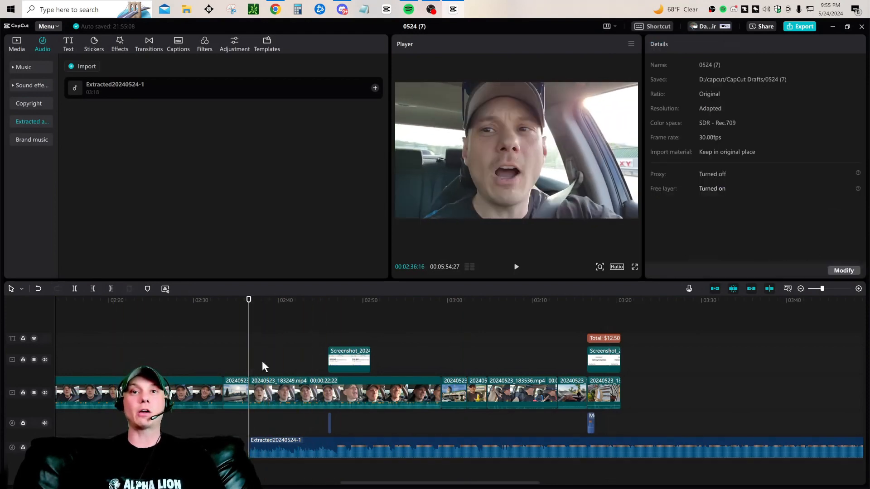
pyautogui.click(517, 267)
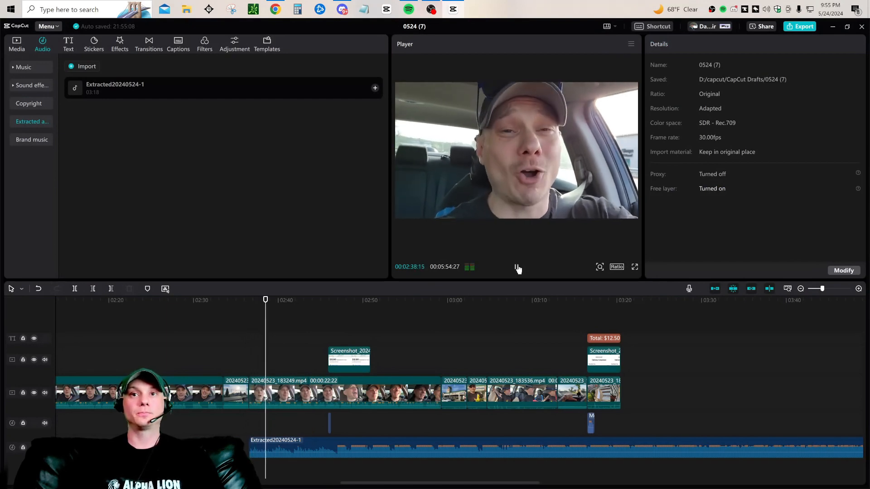
pyautogui.click(517, 268)
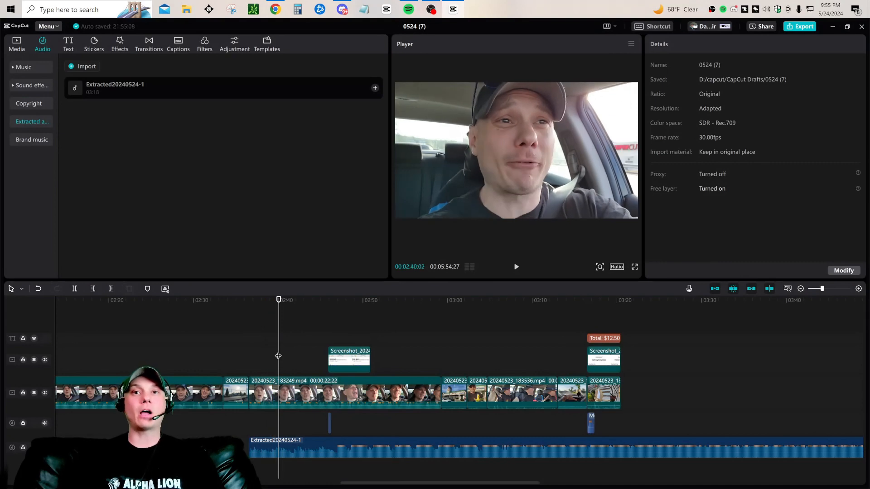
# Step: Split the extracted music track at the end of clip 20240523_183249.mp4
pyautogui.moveTo(278, 359); pyautogui.dragTo(440, 369)
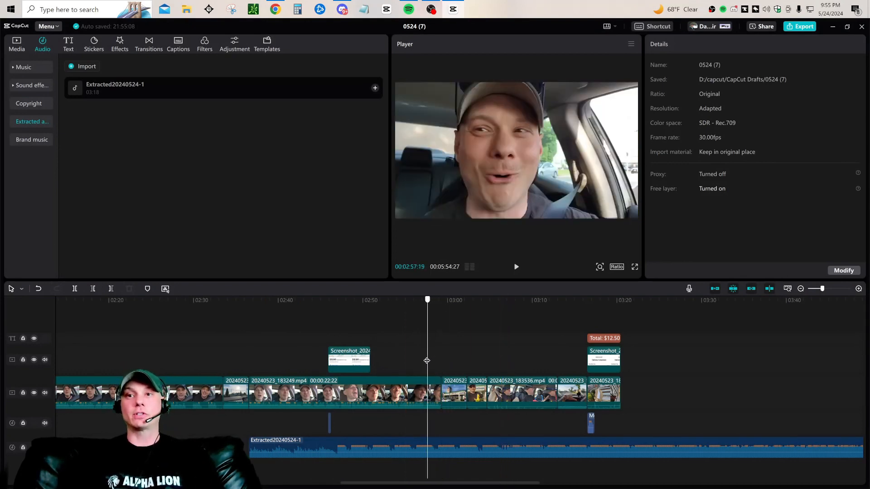
pyautogui.click(441, 445)
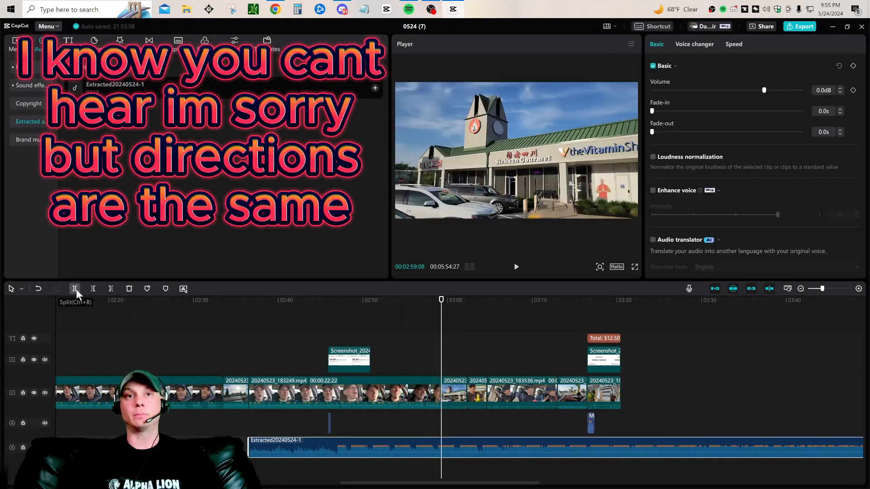
pyautogui.click(75, 289)
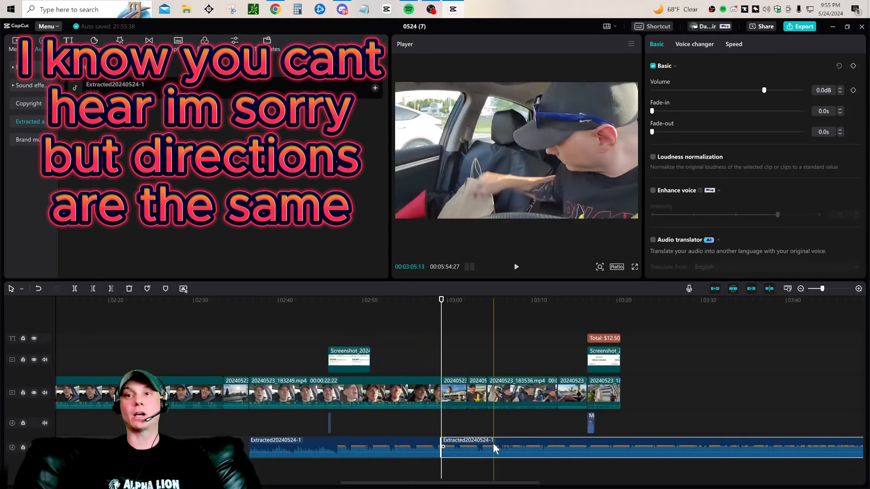
# Step: Try a 9.3 s fade-in on the second part of the music, play it back and remove the fade
pyautogui.moveTo(493, 444)
pyautogui.mouseDown()
pyautogui.moveTo(587, 453)
pyautogui.moveTo(493, 445)
pyautogui.mouseUp()
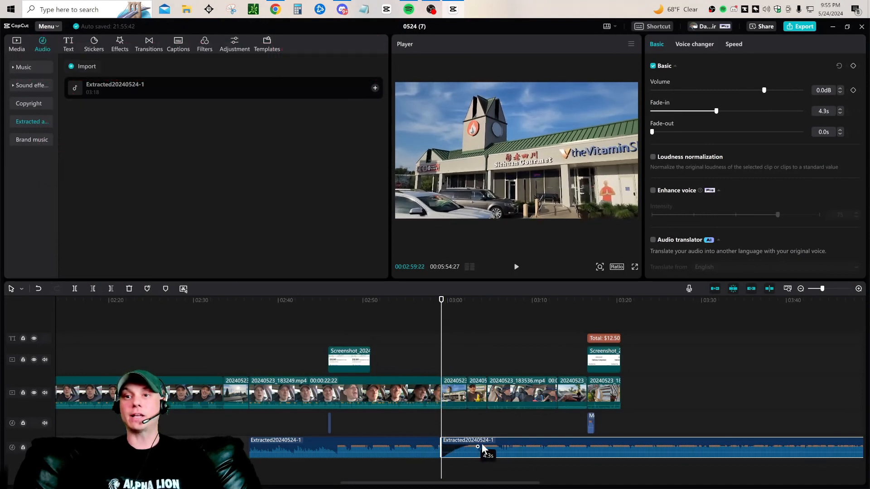
pyautogui.moveTo(497, 444); pyautogui.dragTo(525, 448)
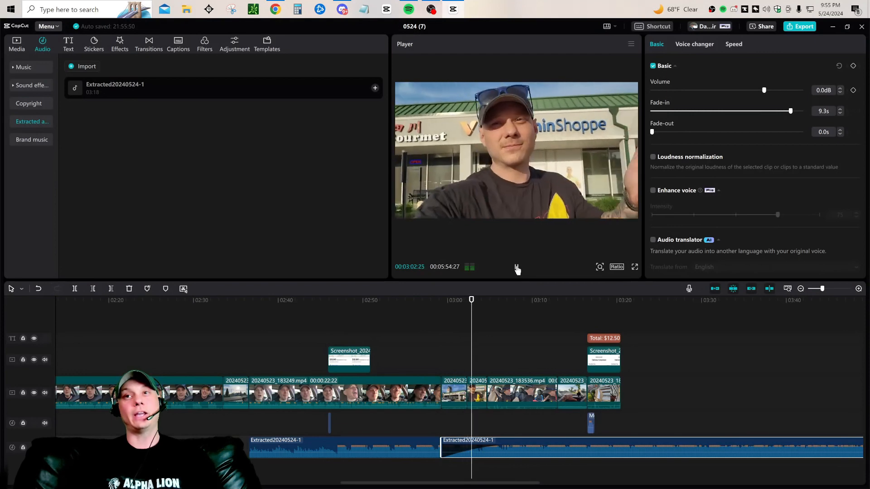
pyautogui.click(516, 269)
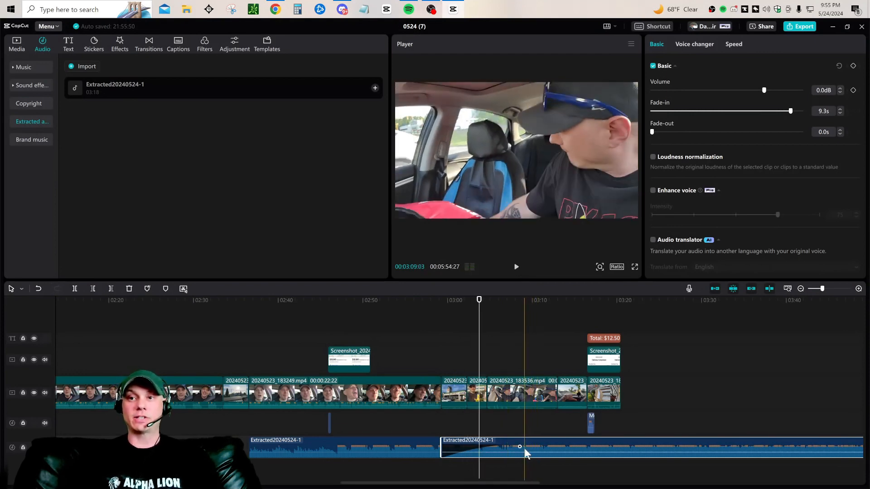
pyautogui.moveTo(522, 447); pyautogui.dragTo(451, 448)
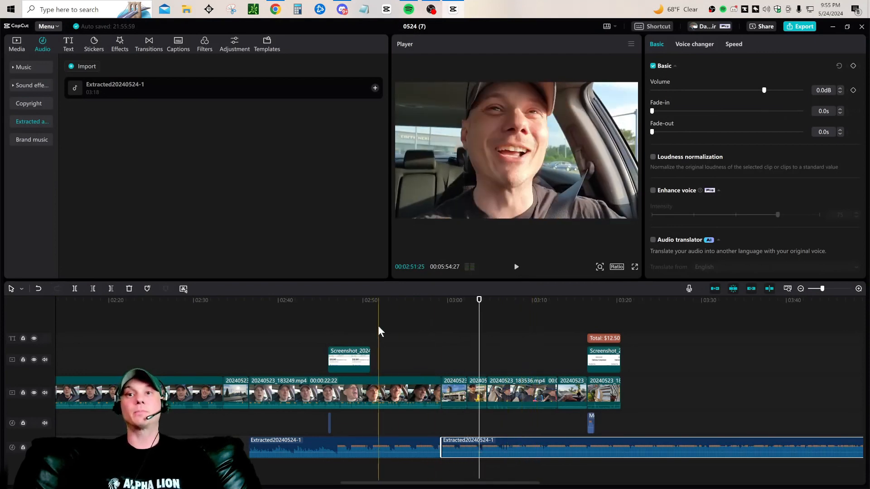
# Step: Try moving the first music part earlier on its track, and return it to the start of clip 20240523_183249.mp4
pyautogui.moveTo(480, 338); pyautogui.dragTo(277, 368)
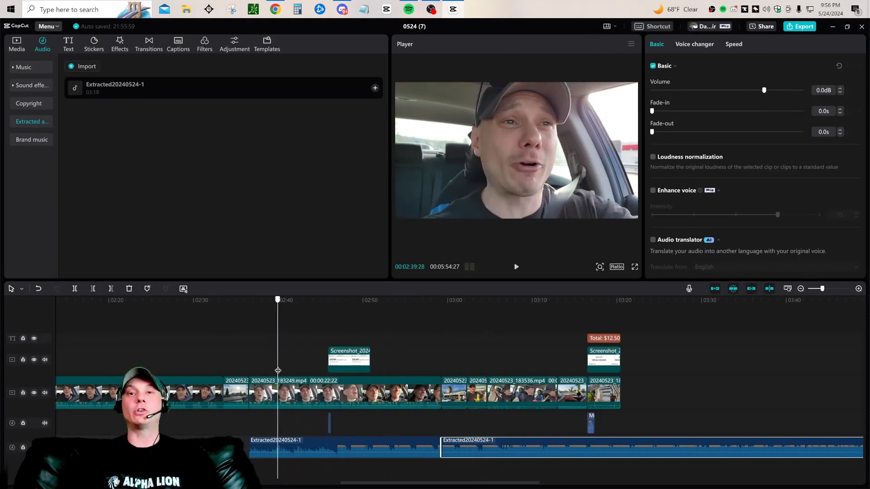
pyautogui.click(351, 446)
pyautogui.press('Delete')
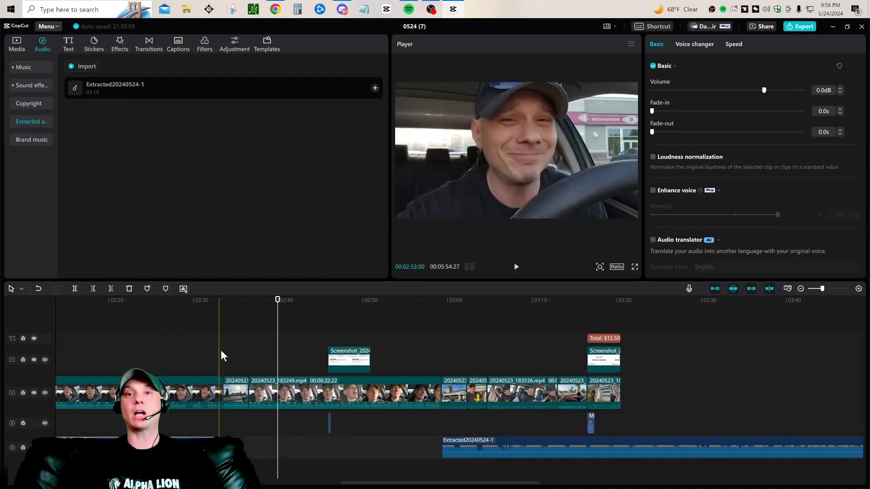
pyautogui.moveTo(254, 343); pyautogui.dragTo(199, 421)
pyautogui.moveTo(172, 449); pyautogui.dragTo(387, 453)
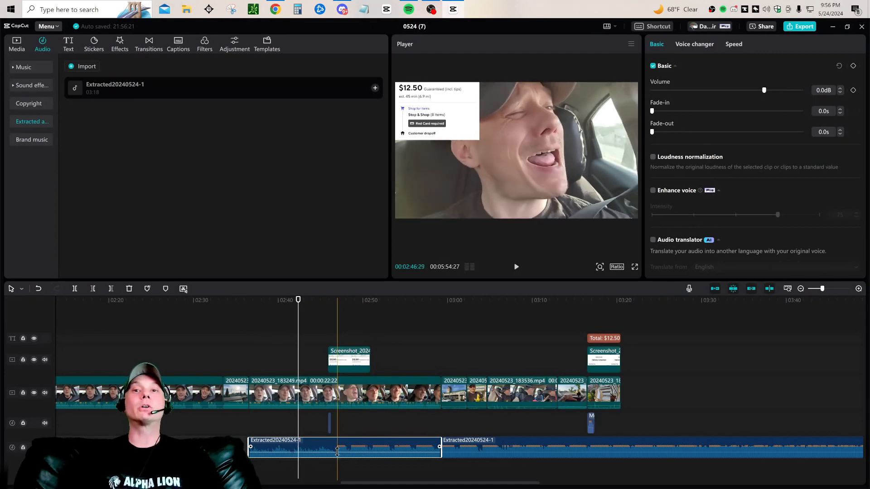
# Step: Lower the first music part's volume to -16.4 dB and play across the split into the second part
pyautogui.moveTo(337, 451); pyautogui.dragTo(336, 456)
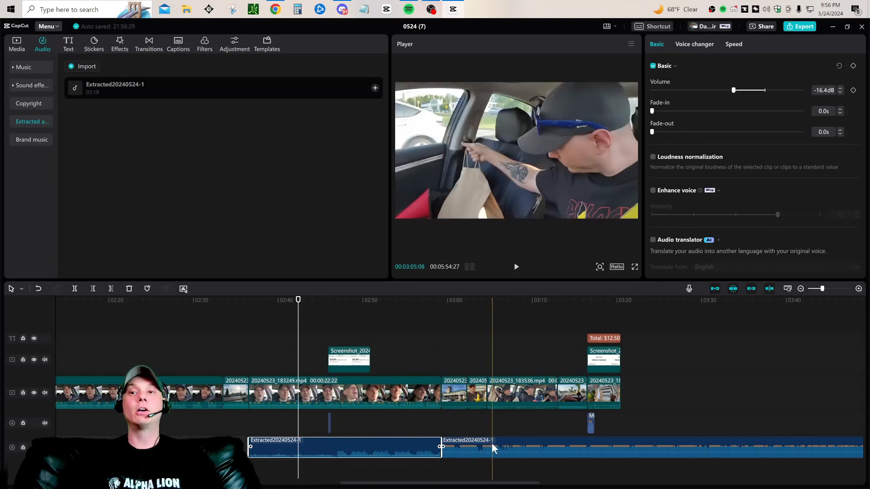
pyautogui.click(516, 267)
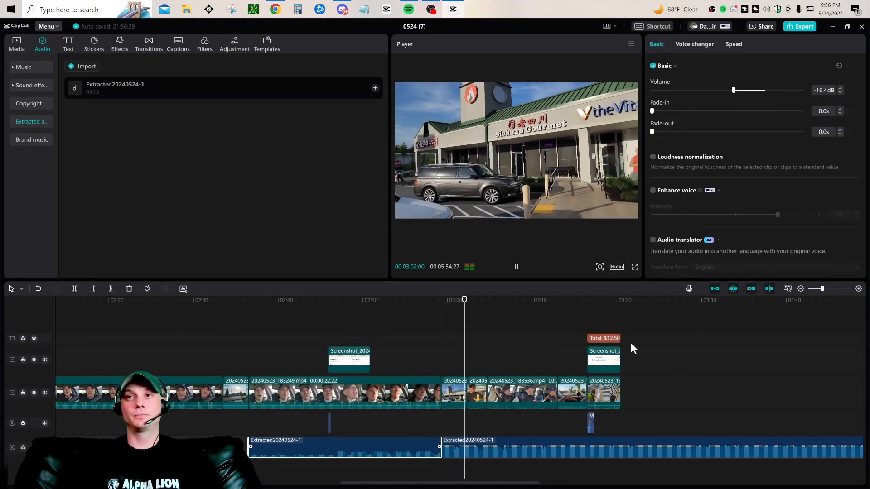
pyautogui.click(518, 268)
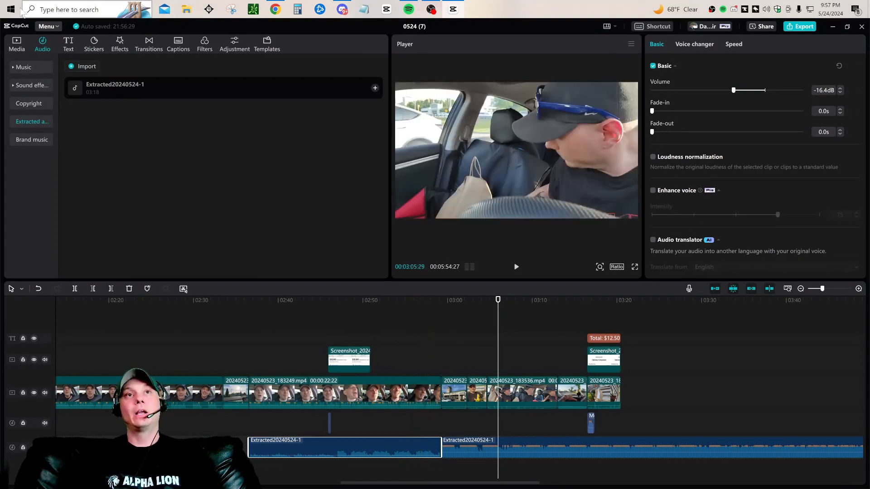
# Step: Import the intro video from the MadDasher final cuts folder on New Volume (D:) into the project media
pyautogui.click(17, 45)
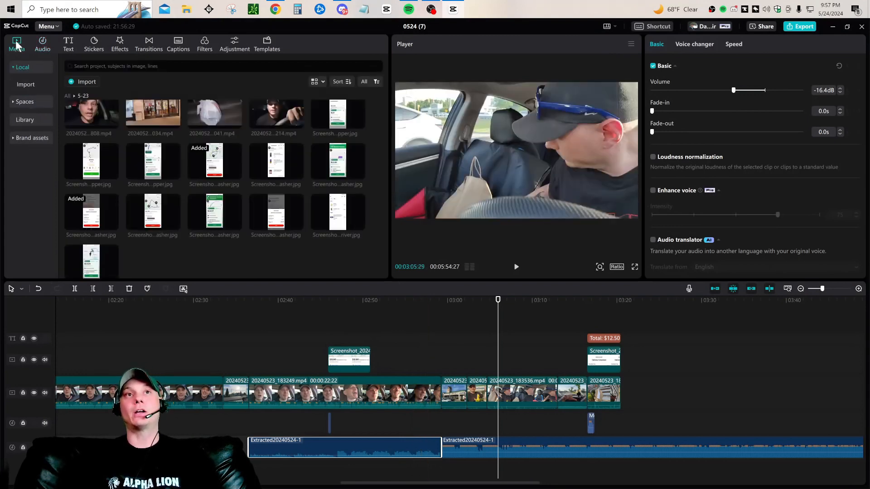
pyautogui.click(87, 83)
pyautogui.click(45, 189)
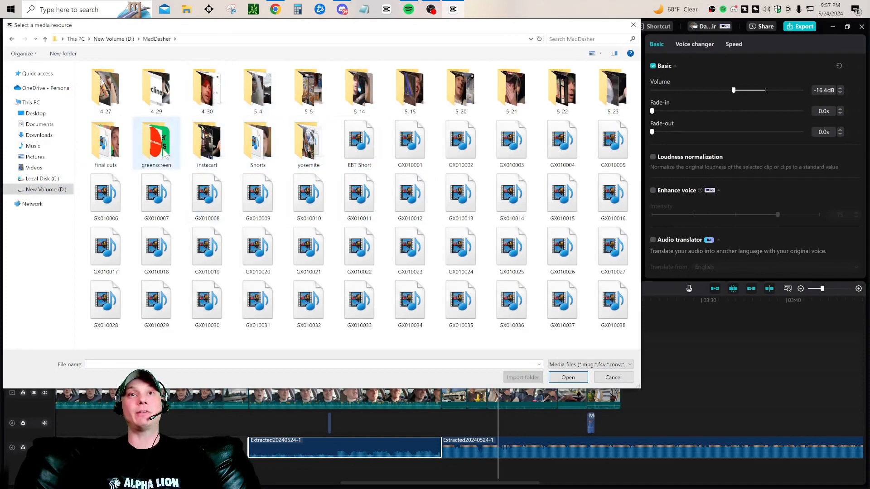
pyautogui.click(105, 141)
pyautogui.doubleClick(105, 141)
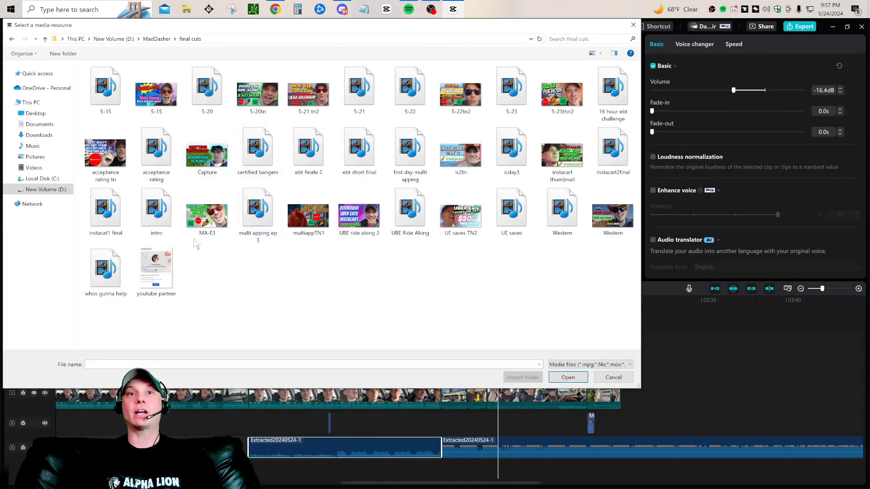
pyautogui.doubleClick(154, 213)
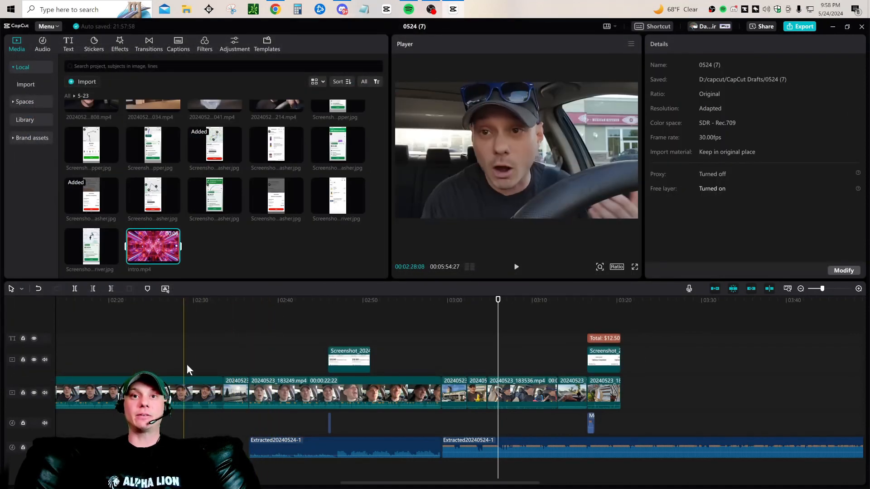
# Step: Try deleting the two main-track clips before 20240523_183249.mp4, and undo the deletion
pyautogui.click(238, 401)
pyautogui.press('Delete')
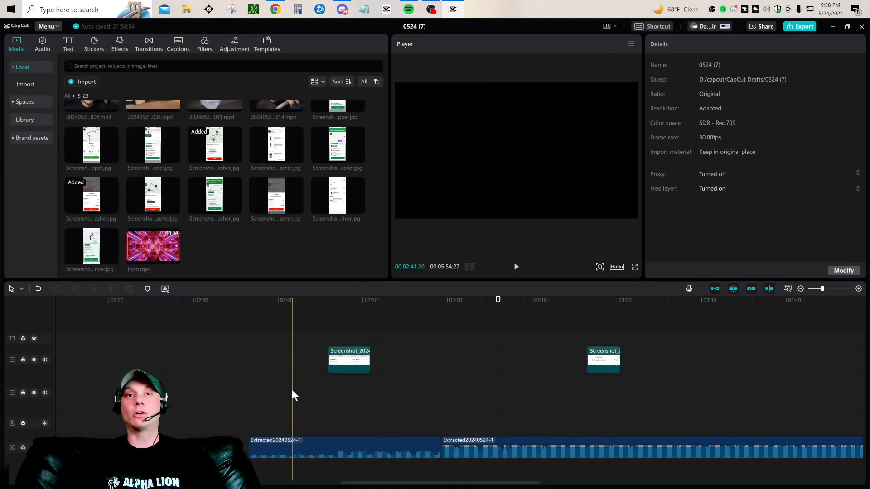
pyautogui.click(39, 290)
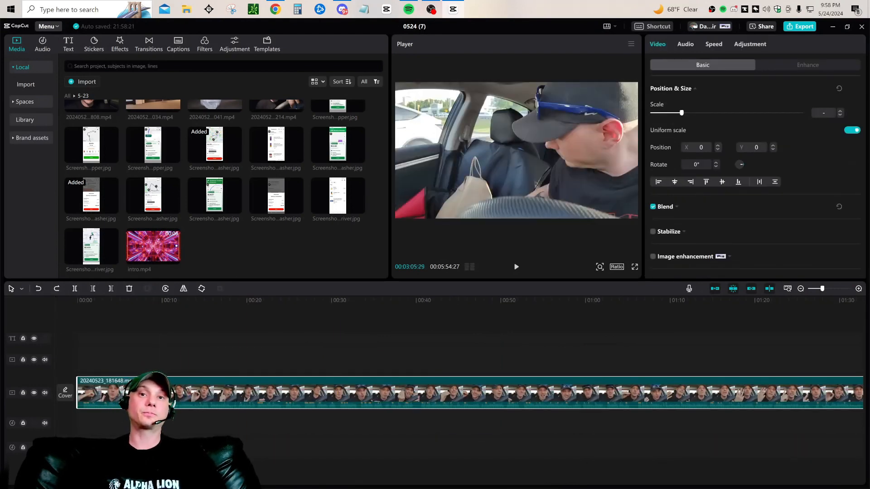
# Step: Try placing intro.mp4 over the short clip before 20240523_183249.mp4, and cancel the clip replacement
pyautogui.moveTo(157, 483); pyautogui.dragTo(449, 483)
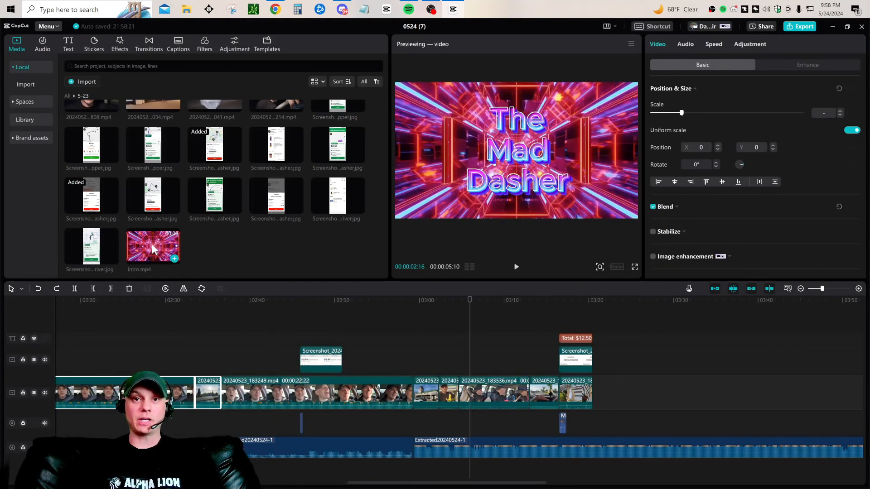
pyautogui.moveTo(147, 251); pyautogui.dragTo(213, 393)
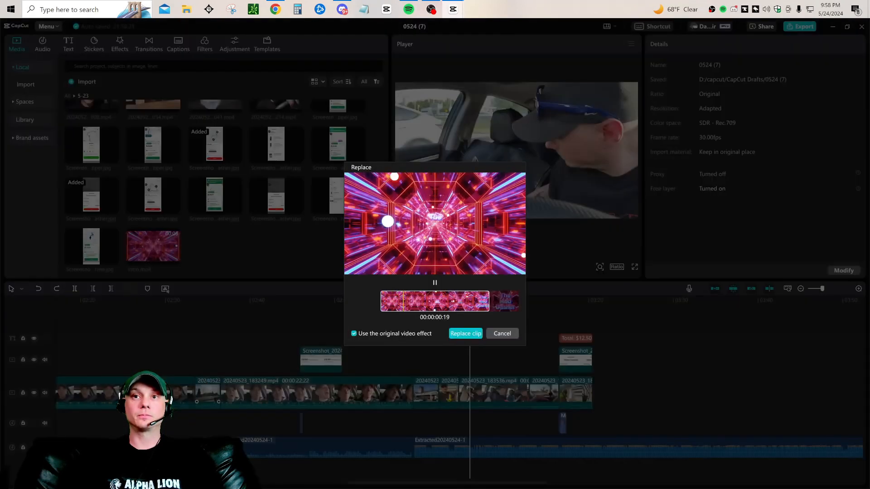
pyautogui.click(500, 333)
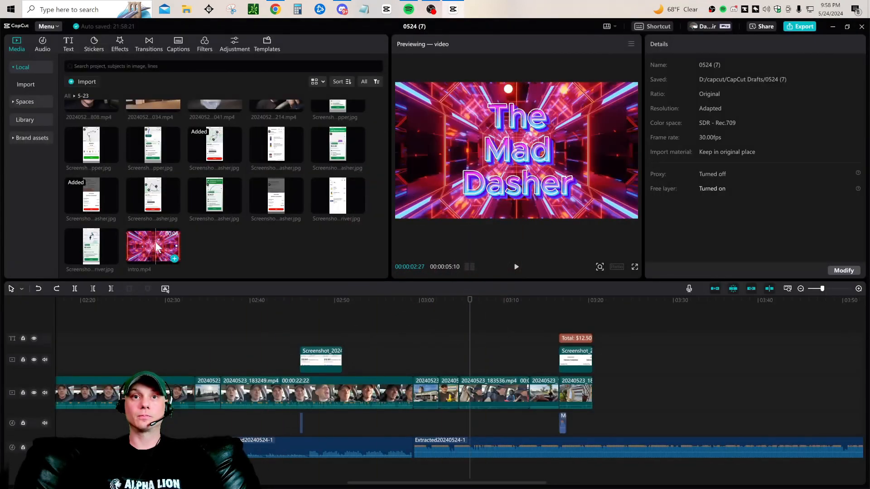
pyautogui.moveTo(156, 246)
pyautogui.mouseDown()
pyautogui.moveTo(227, 370)
pyautogui.moveTo(219, 393)
pyautogui.moveTo(212, 341)
pyautogui.moveTo(221, 393)
pyautogui.moveTo(217, 339)
pyautogui.moveTo(221, 391)
pyautogui.moveTo(153, 254)
pyautogui.mouseUp()
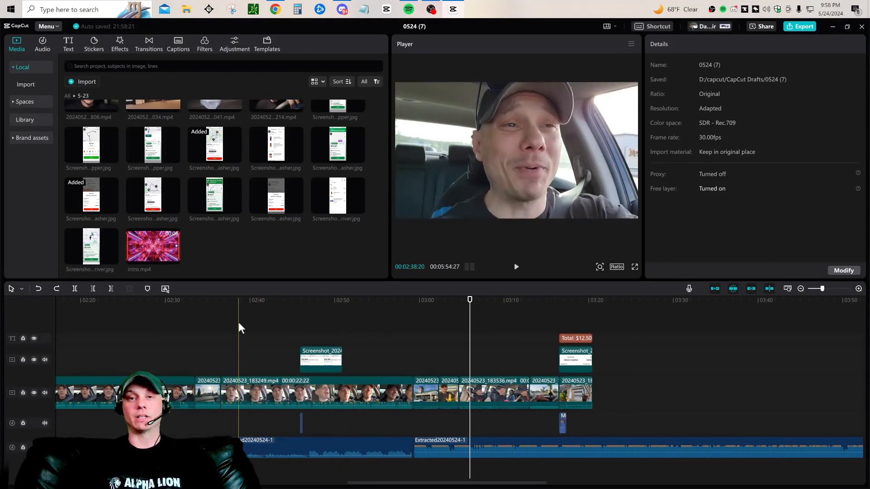
# Step: Combine everything from clip 20240523_183249.mp4 onward, including the title, screenshots and audio, into a compound clip
pyautogui.moveTo(237, 319); pyautogui.dragTo(610, 468)
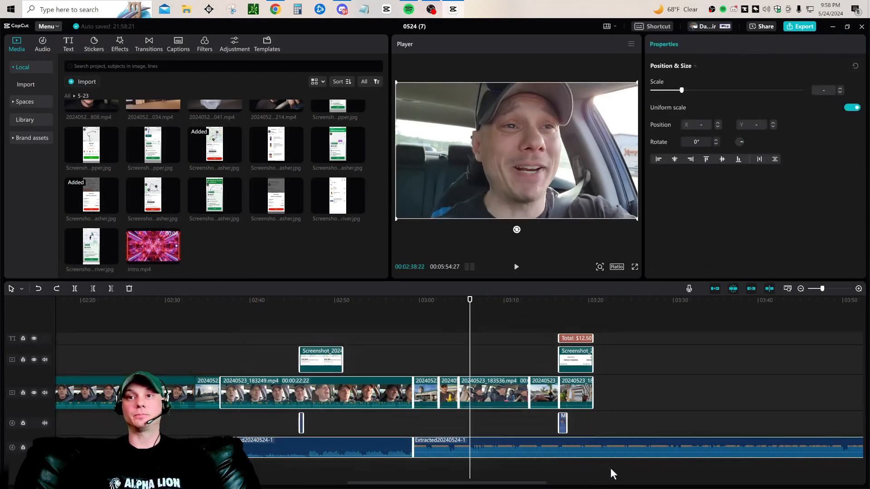
pyautogui.rightClick(487, 394)
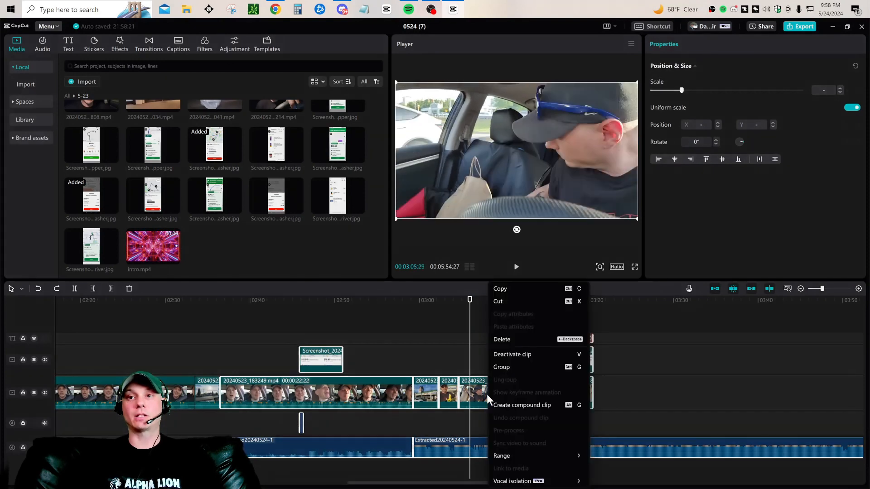
pyautogui.click(536, 404)
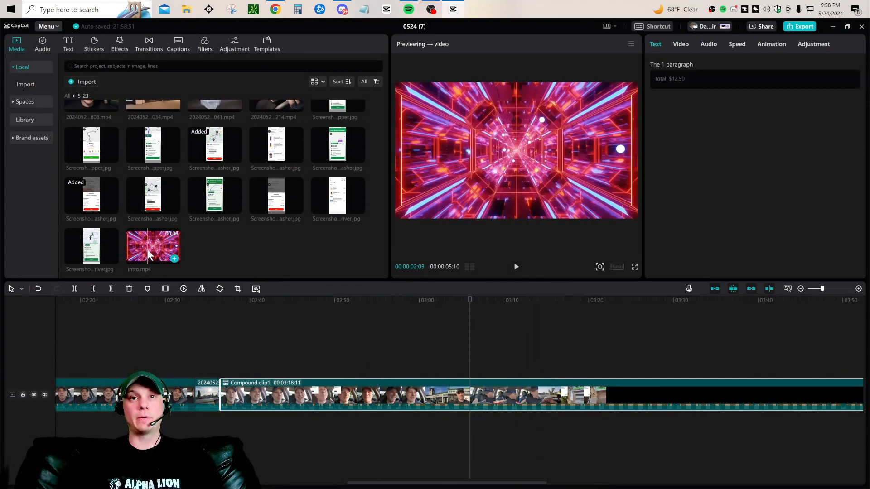
# Step: Insert intro.mp4 on the main track directly before the compound clip, and break the compound clip back into its separate clips
pyautogui.moveTo(148, 249); pyautogui.dragTo(225, 382)
pyautogui.click(223, 393)
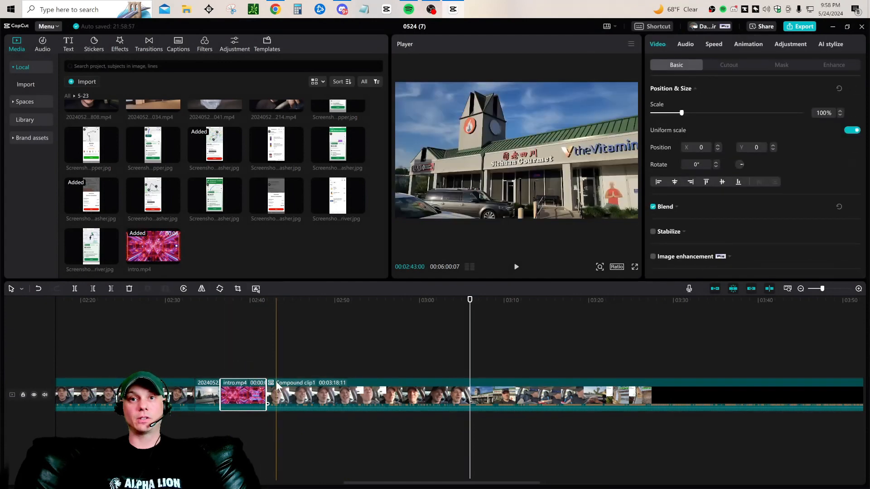
pyautogui.rightClick(499, 393)
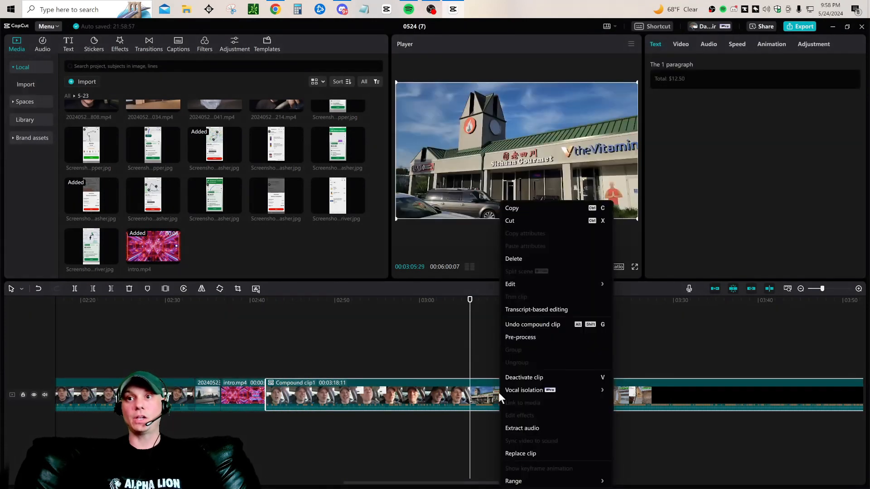
pyautogui.click(541, 327)
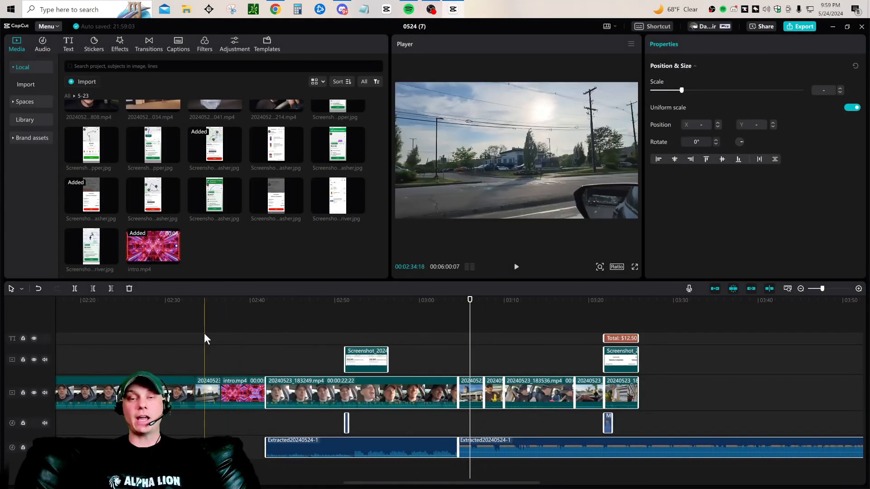
# Step: Combine intro.mp4 and everything after it into a compound clip, and delete the main-track clips before it
pyautogui.moveTo(244, 327); pyautogui.dragTo(639, 471)
pyautogui.rightClick(568, 442)
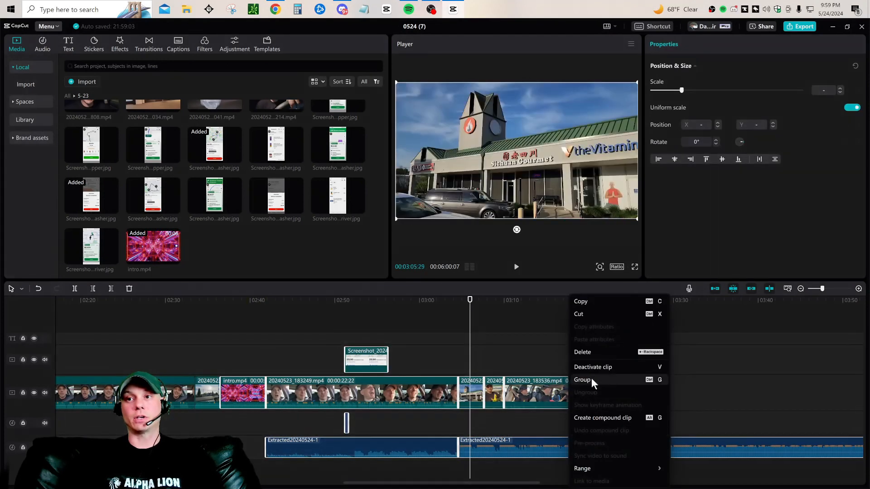
pyautogui.click(602, 418)
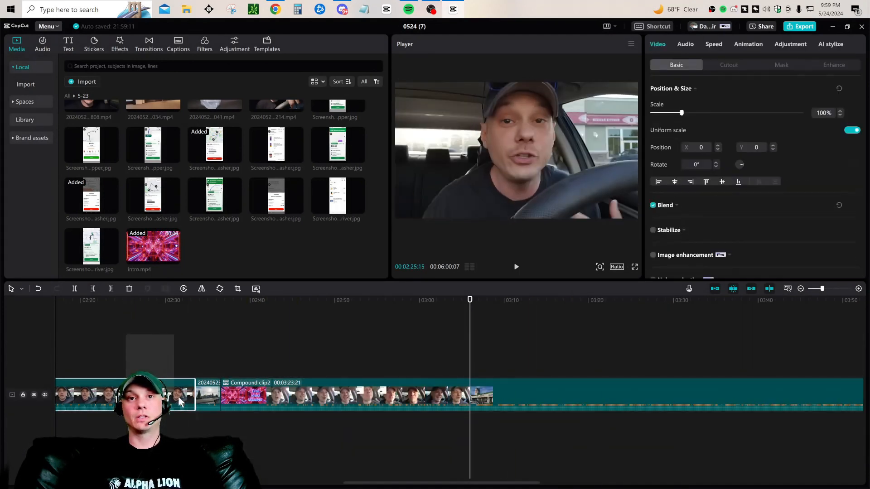
pyautogui.moveTo(203, 420); pyautogui.dragTo(205, 419)
pyautogui.press('Delete')
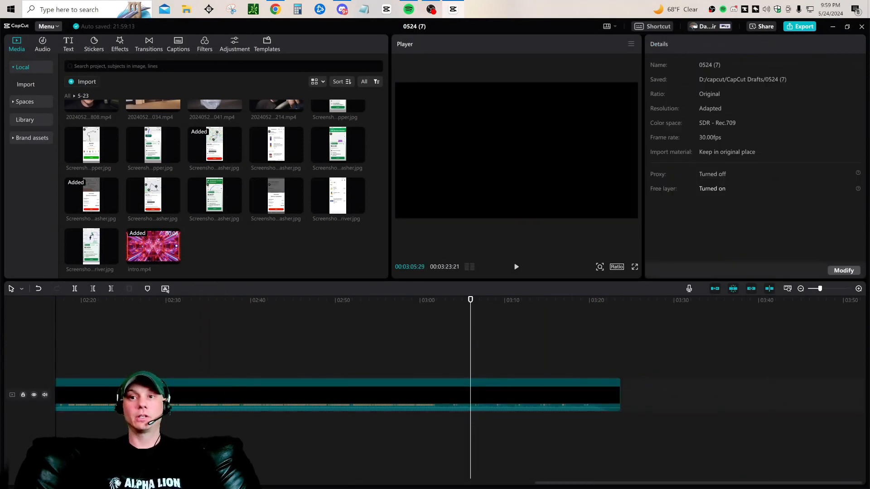
# Step: Break the compound clip back into its separate clips and return the playhead to the start of the timeline
pyautogui.moveTo(682, 484); pyautogui.dragTo(317, 483)
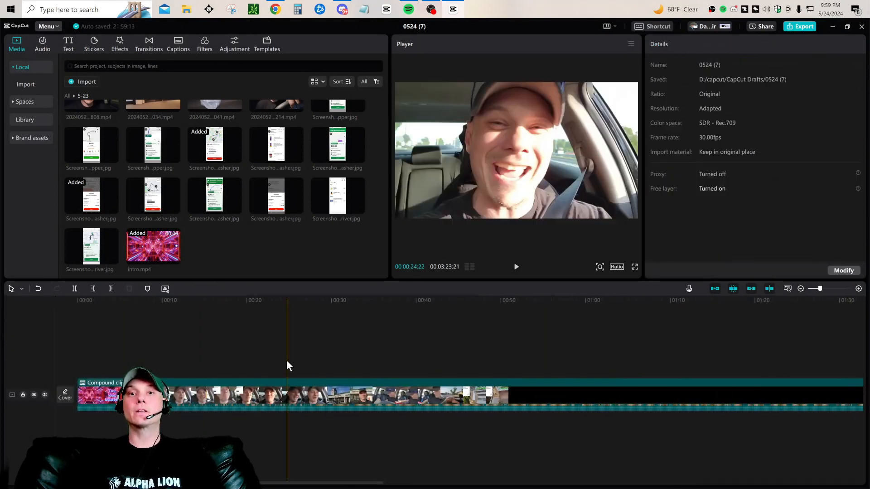
pyautogui.rightClick(301, 397)
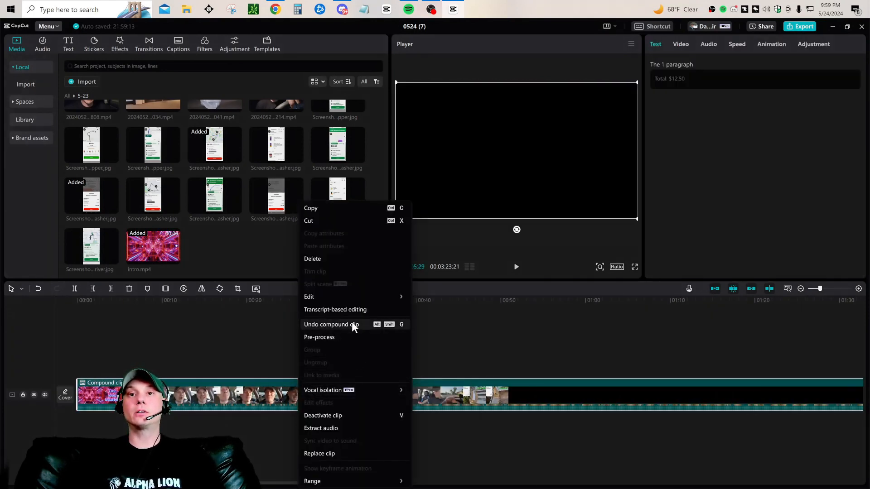
pyautogui.click(347, 323)
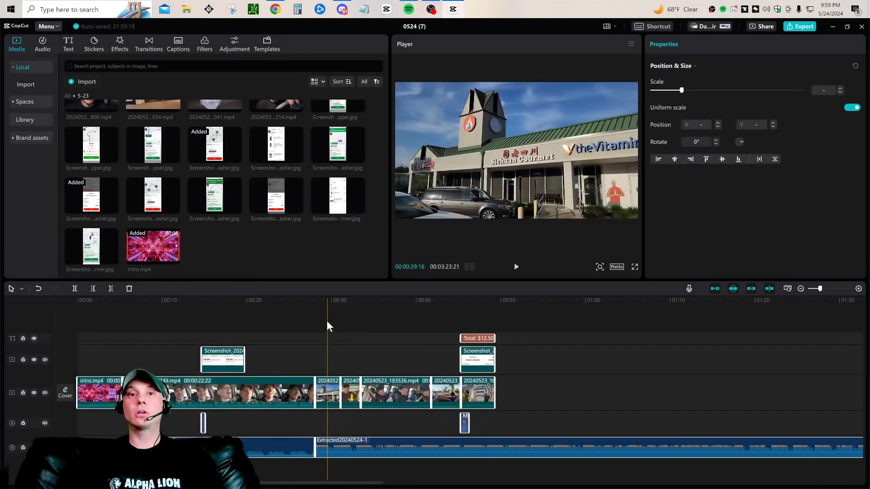
pyautogui.click(76, 341)
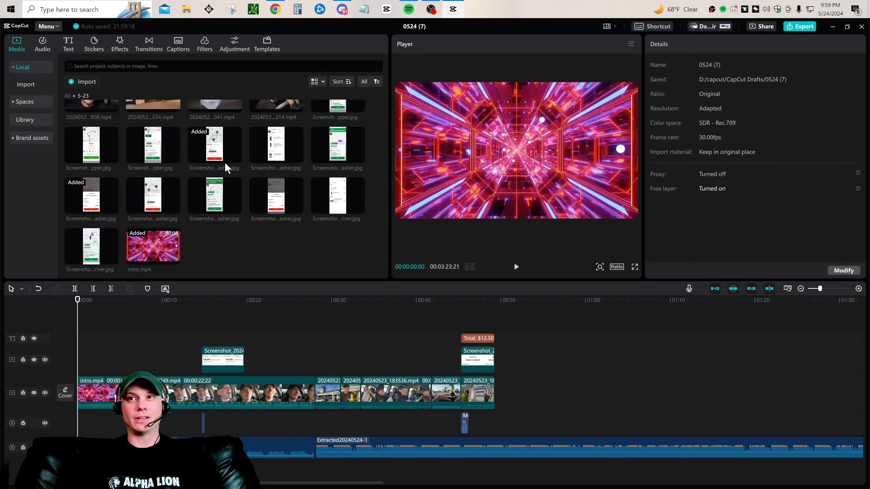
# Step: Close the current project and open the existing project 0524
pyautogui.click(860, 27)
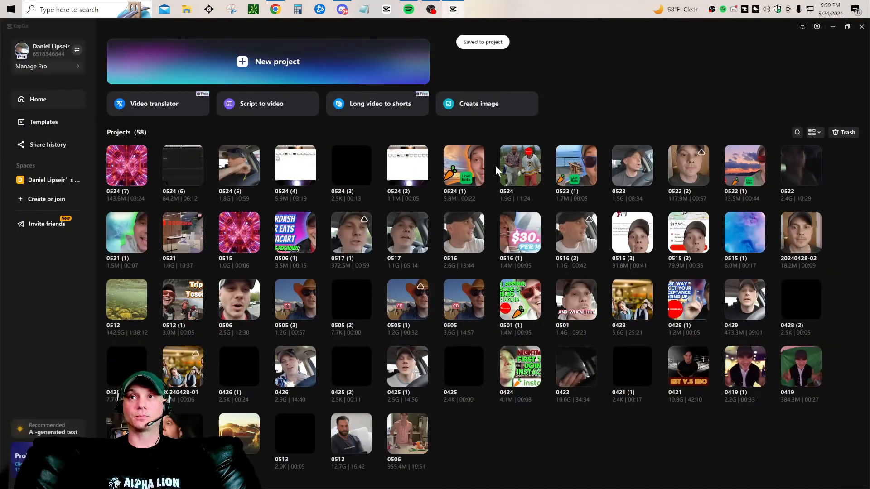
pyautogui.click(518, 166)
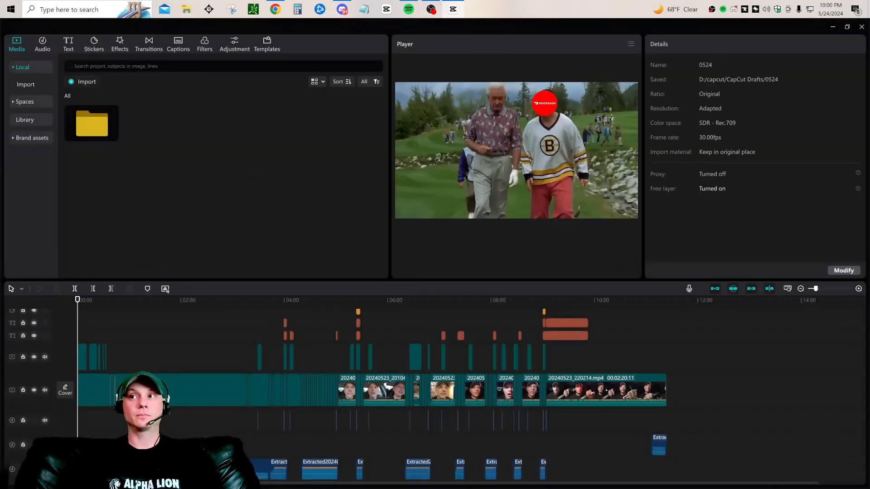
# Step: Examine how the earnings titles, screenshots, sound effects and extracted music are laid out along the 0524 timeline
pyautogui.click(859, 290)
pyautogui.click(858, 289)
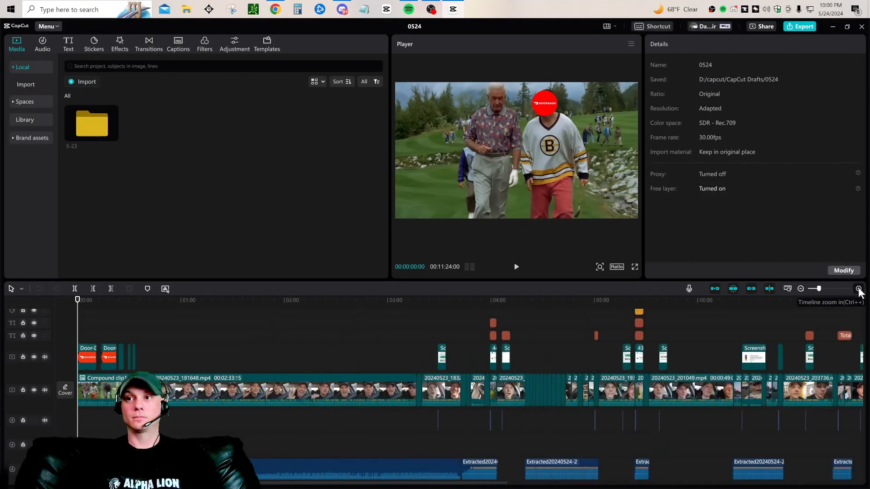
pyautogui.click(858, 290)
pyautogui.click(858, 290)
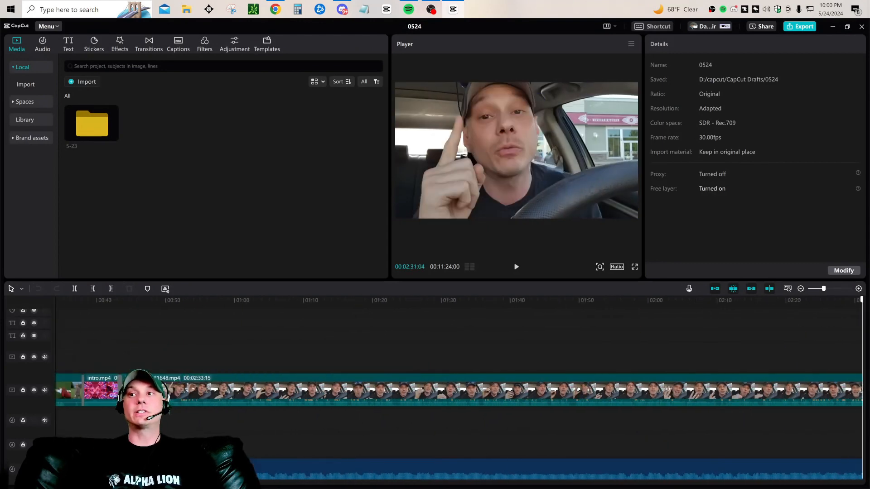
pyautogui.moveTo(862, 435); pyautogui.dragTo(553, 435)
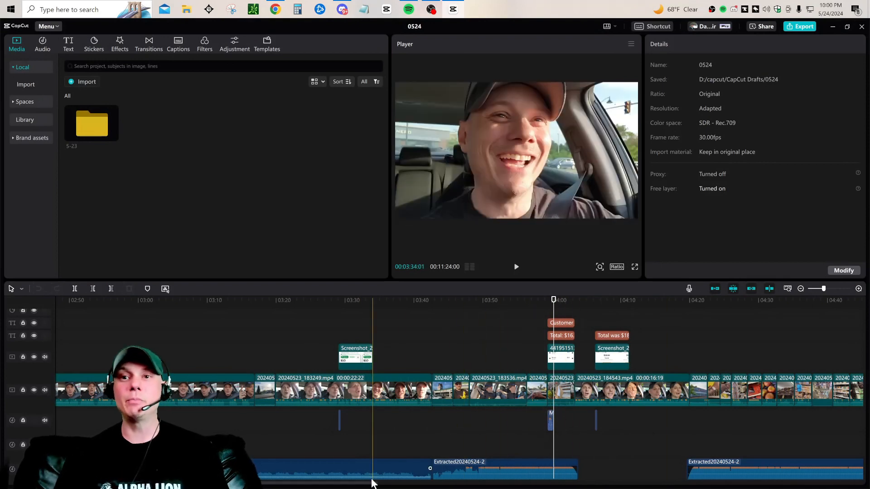
pyautogui.moveTo(366, 486); pyautogui.dragTo(383, 485)
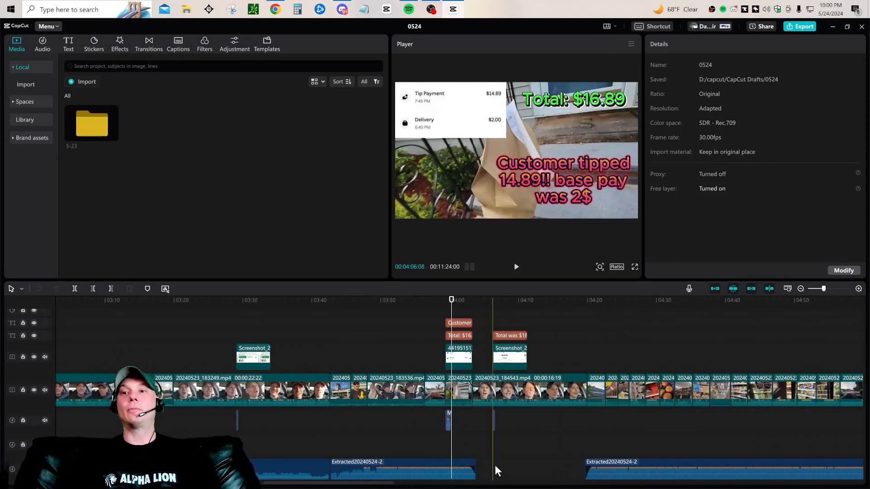
pyautogui.click(858, 289)
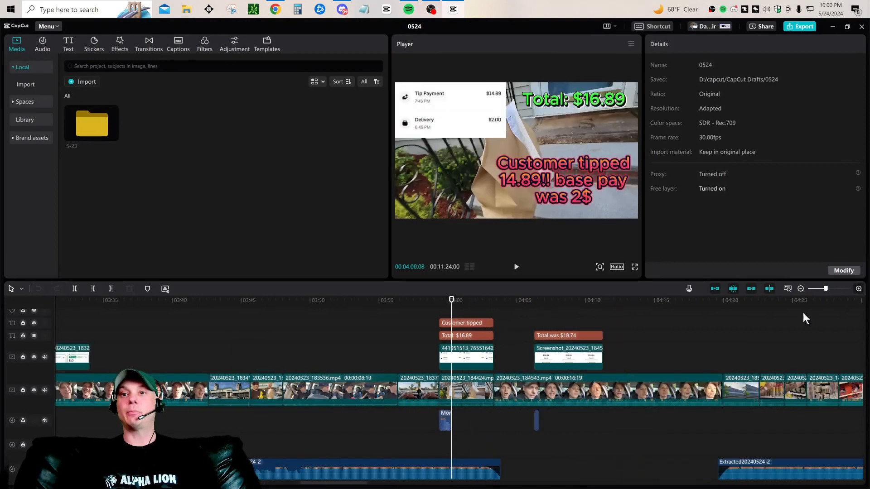
pyautogui.moveTo(363, 485); pyautogui.dragTo(371, 485)
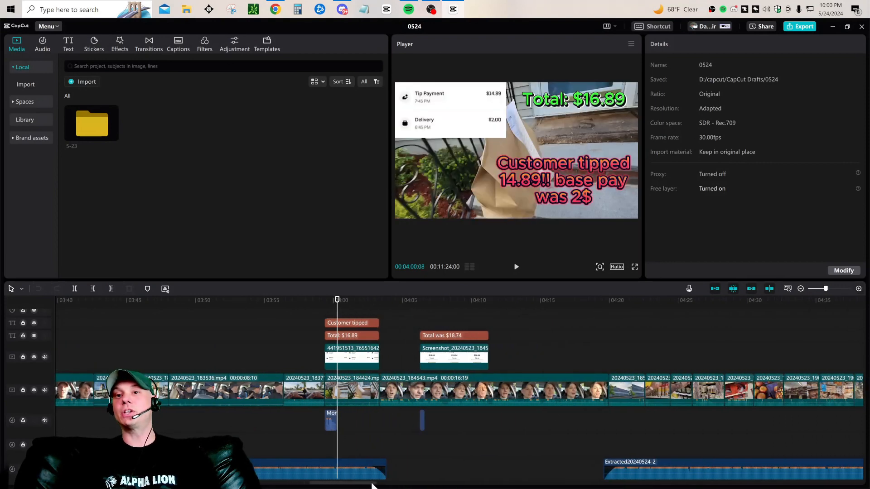
pyautogui.click(368, 439)
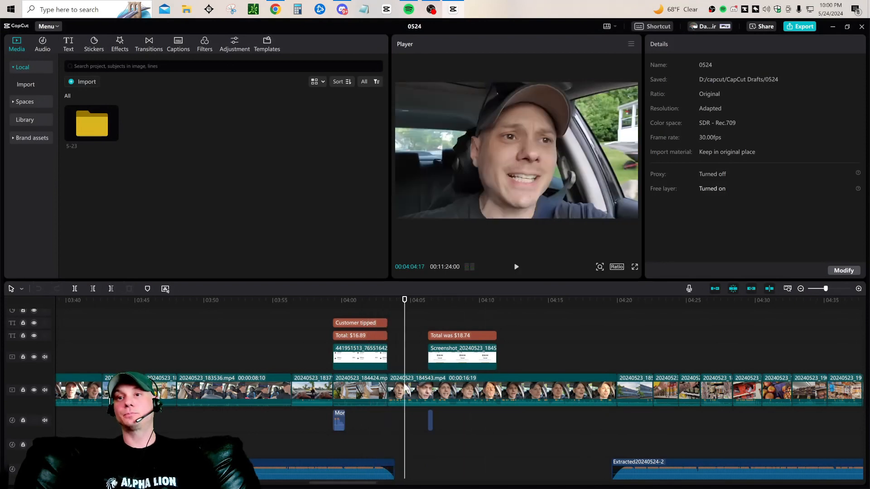
pyautogui.click(432, 428)
pyautogui.hscroll(18, 432, 423)
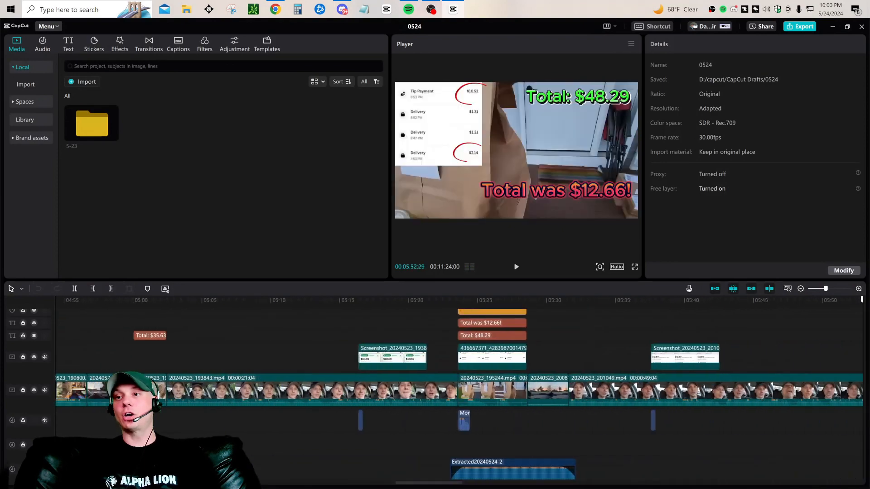
# Step: Preview the opening golf sequence with its DoorDash logo overlays through intro.mp4, and inspect the transition following intro.mp4
pyautogui.click(281, 418)
pyautogui.moveTo(281, 418); pyautogui.dragTo(2, 432)
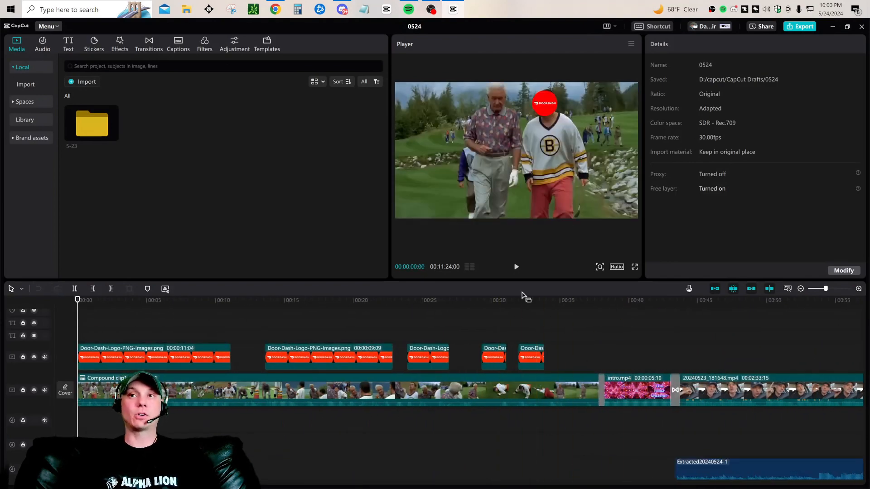
pyautogui.press('space')
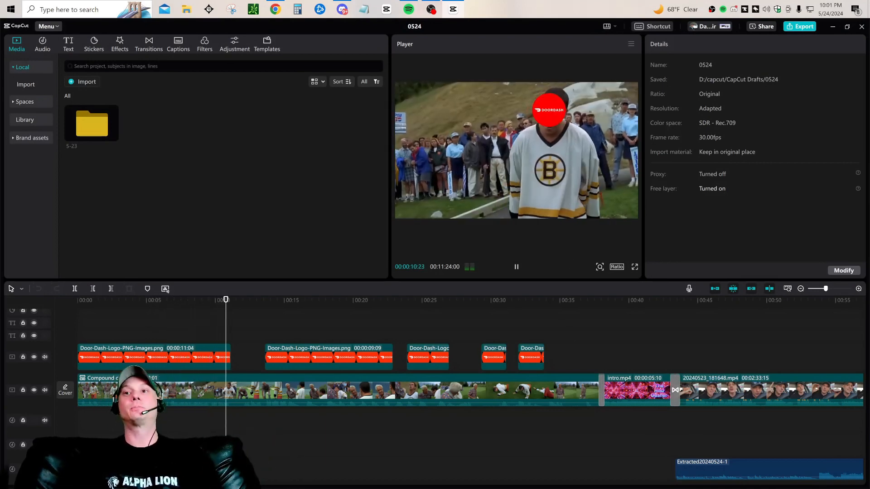
pyautogui.click(510, 331)
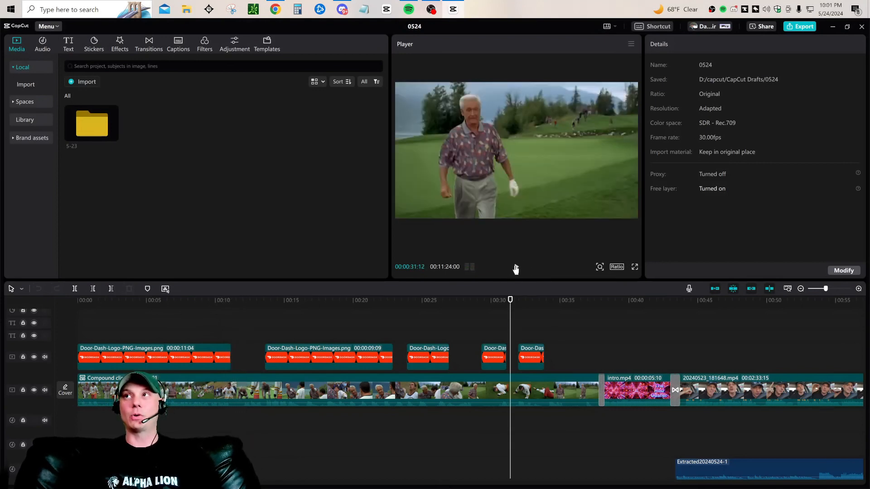
pyautogui.click(516, 268)
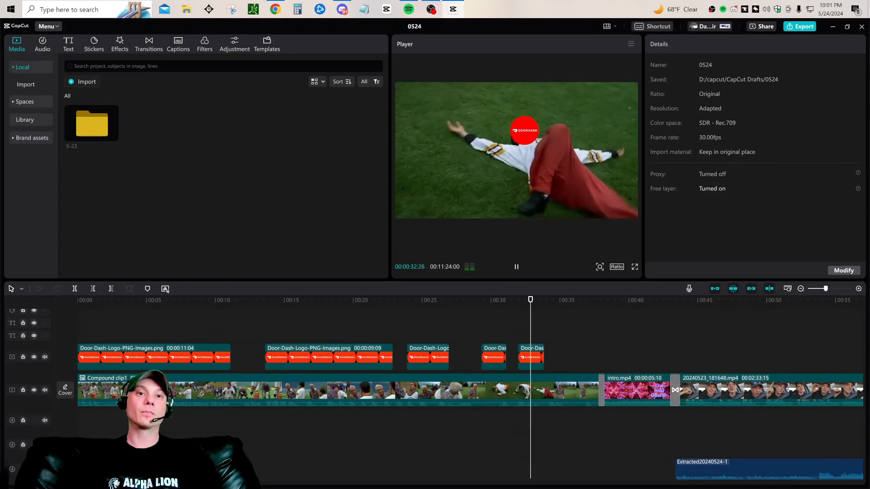
pyautogui.hscroll(8, 614, 355)
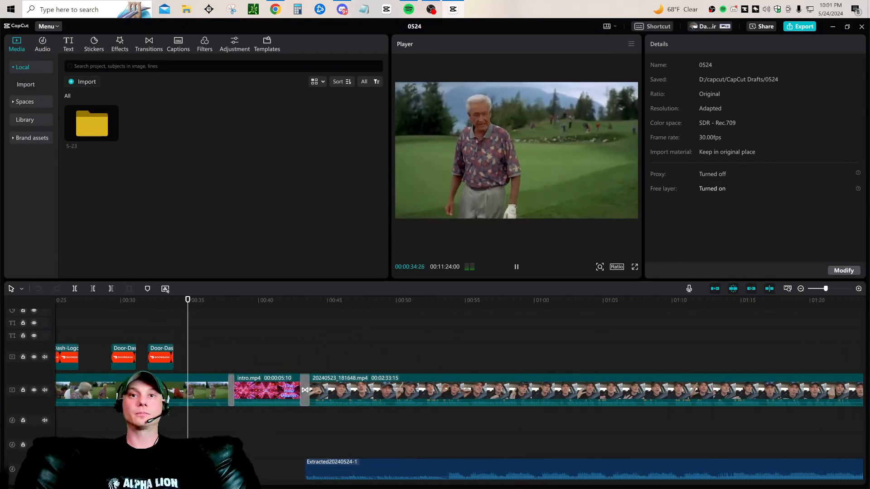
pyautogui.click(516, 268)
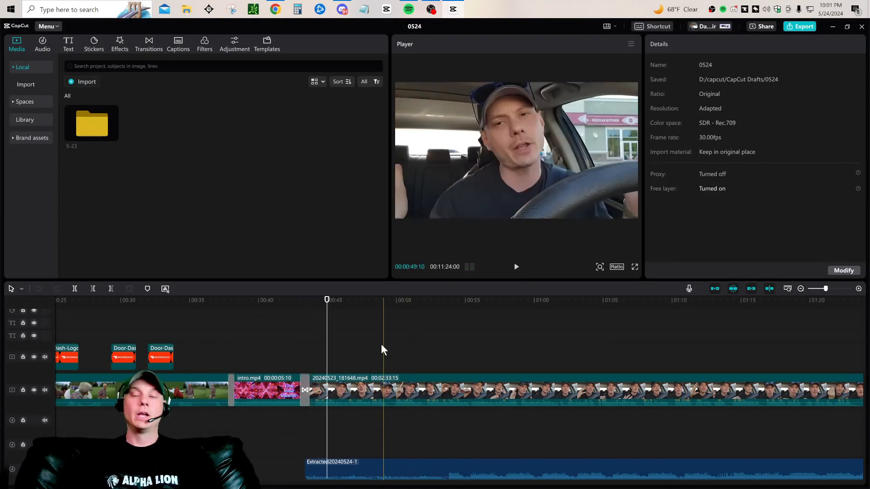
pyautogui.click(305, 388)
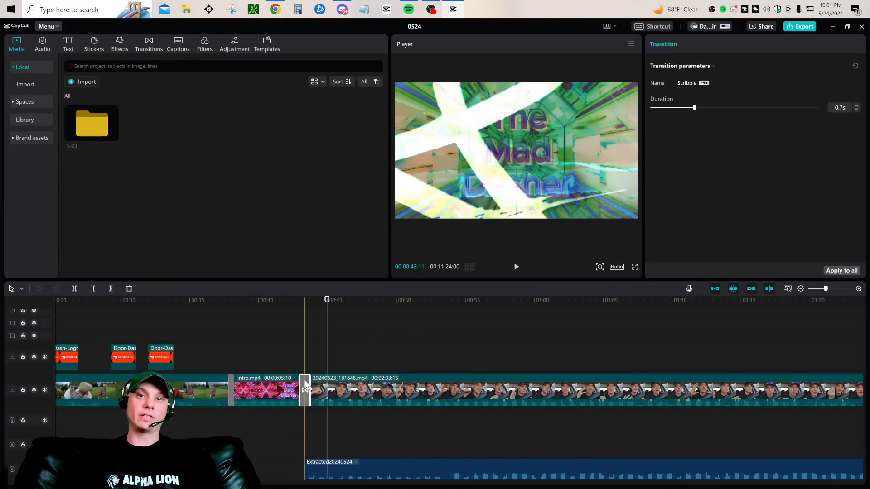
# Step: Search the transition library for "mix", with the cut before the short clip preceding 20240523_183249.mp4 in view
pyautogui.click(149, 45)
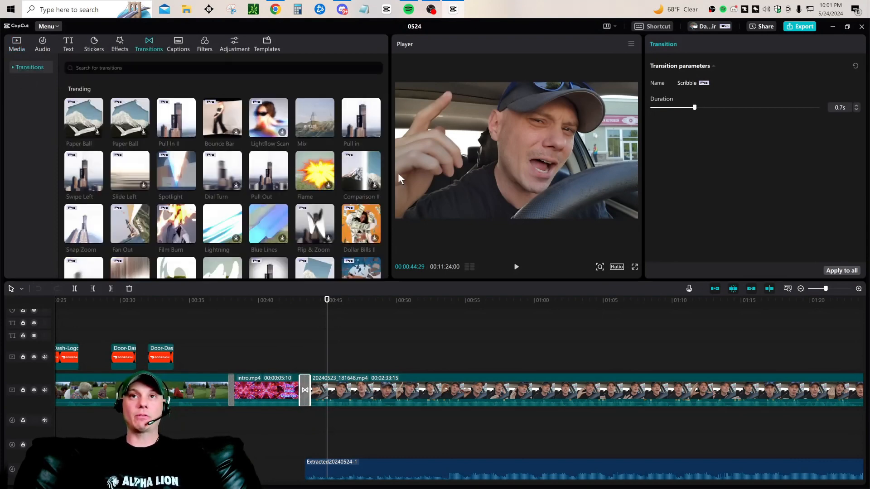
pyautogui.click(148, 426)
pyautogui.scroll(-1, 148, 426)
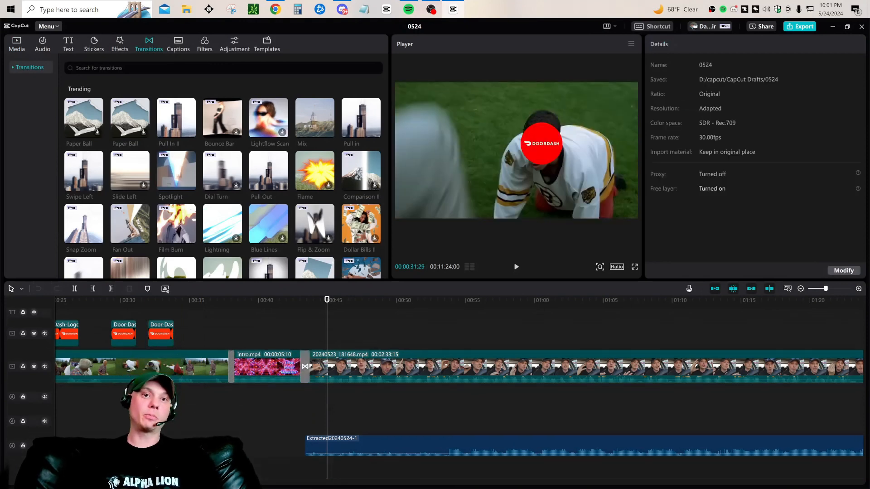
pyautogui.moveTo(148, 483); pyautogui.dragTo(324, 483)
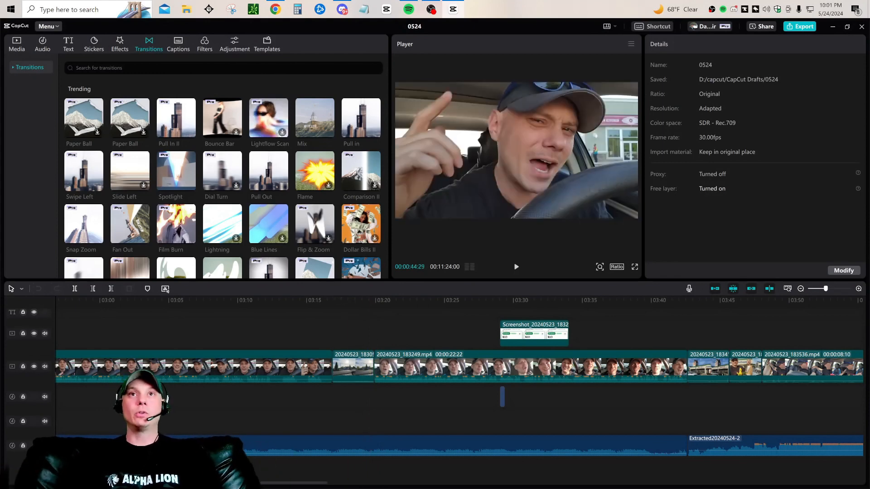
pyautogui.click(223, 68)
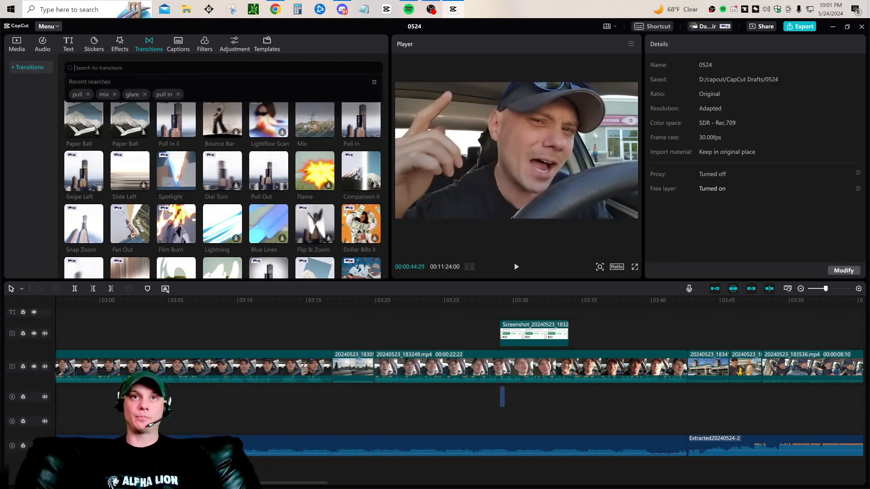
pyautogui.write('mix')
pyautogui.press('Return')
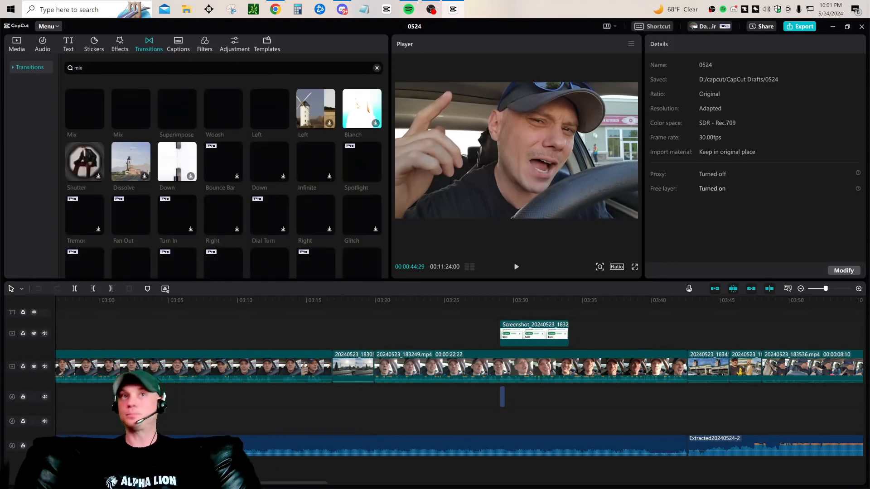
# Step: Add the Mix transition between 20240523_181648.mp4 and the short clip after it, accept duplicate frames, and preview the transition
pyautogui.moveTo(74, 107); pyautogui.dragTo(328, 368)
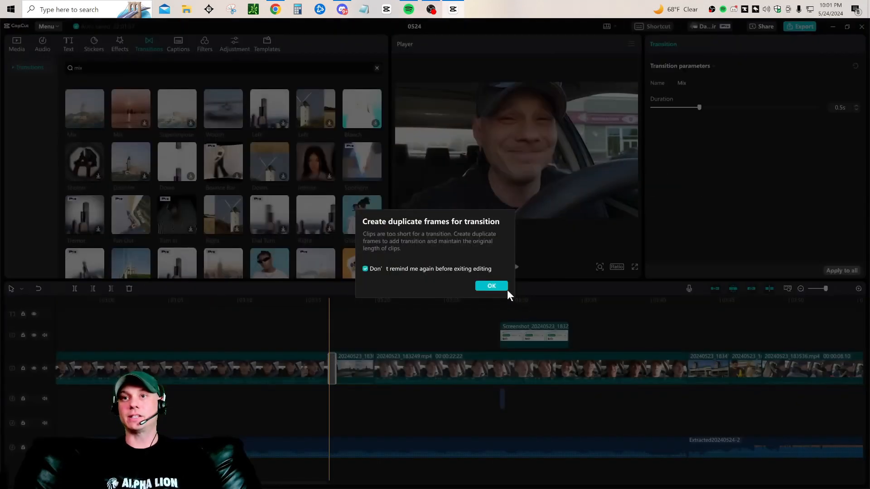
pyautogui.click(506, 289)
pyautogui.click(322, 322)
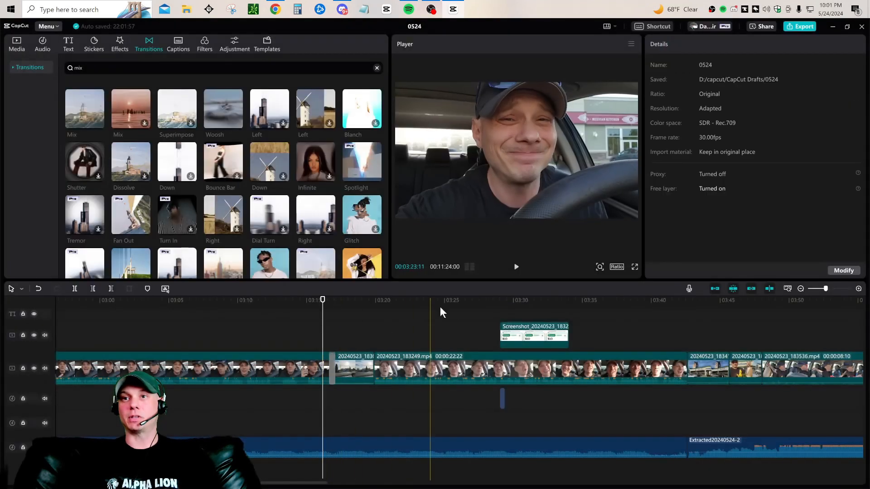
pyautogui.click(516, 270)
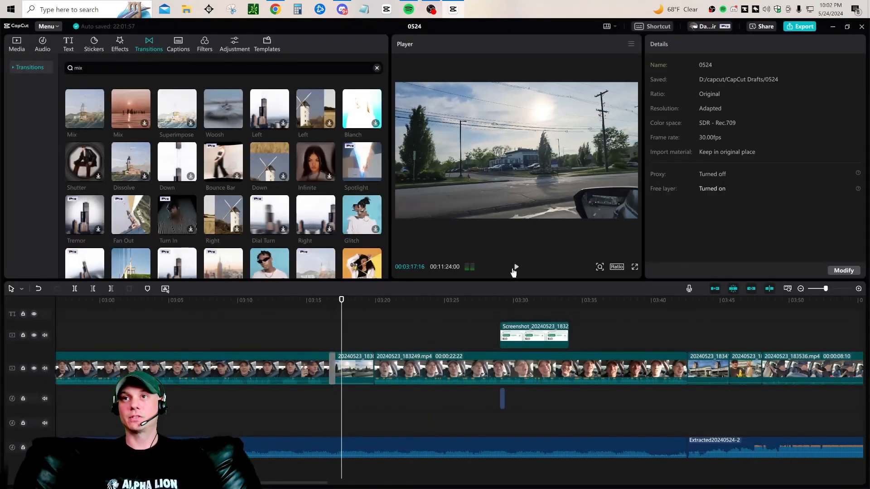
# Step: Delete the Mix transition between 20240523_181648.mp4 and the short clip after it
pyautogui.click(332, 366)
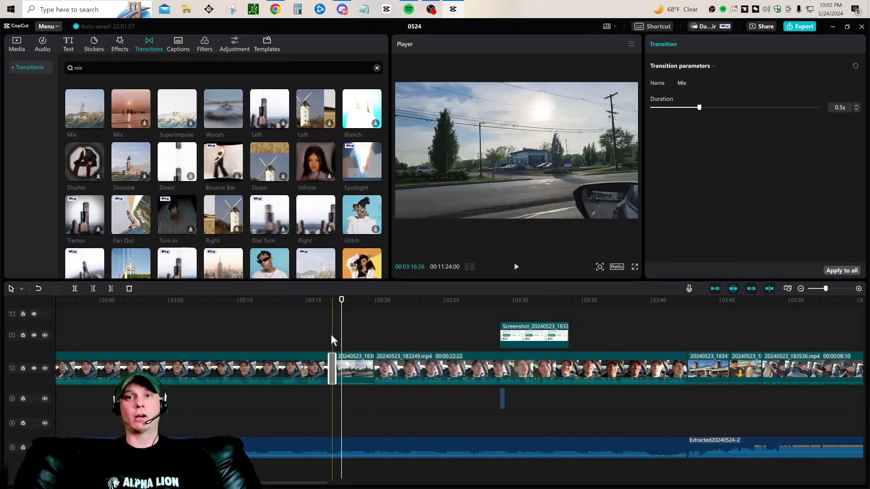
pyautogui.rightClick(332, 368)
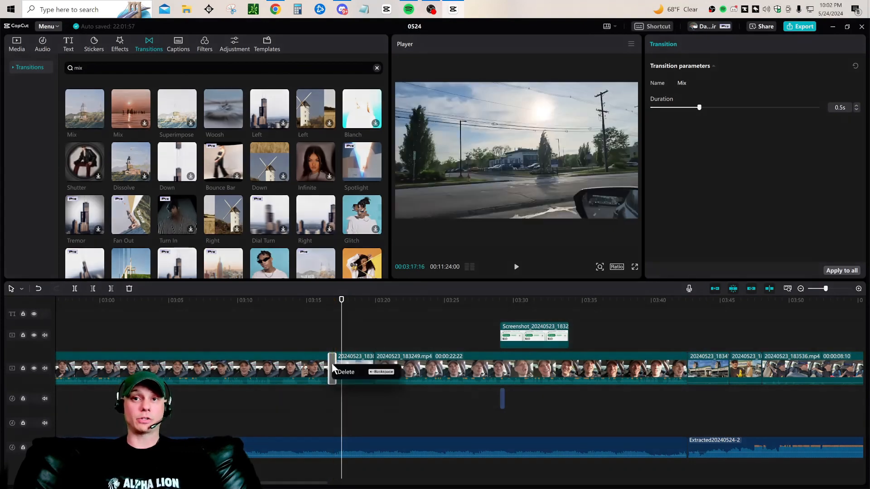
pyautogui.click(358, 373)
pyautogui.click(316, 338)
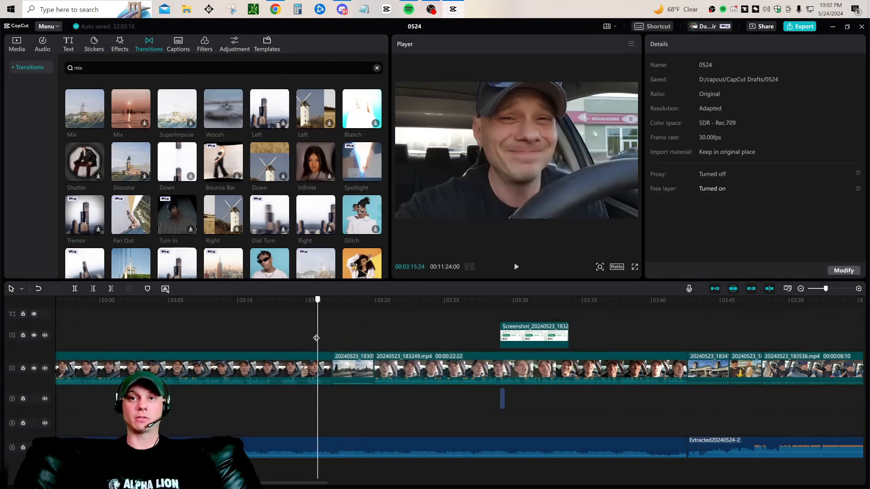
# Step: Find a suitable thumbnail frame near the start of 20240523_181648.mp4, parking the playhead at 00:00:48:15
pyautogui.moveTo(316, 338); pyautogui.dragTo(370, 442)
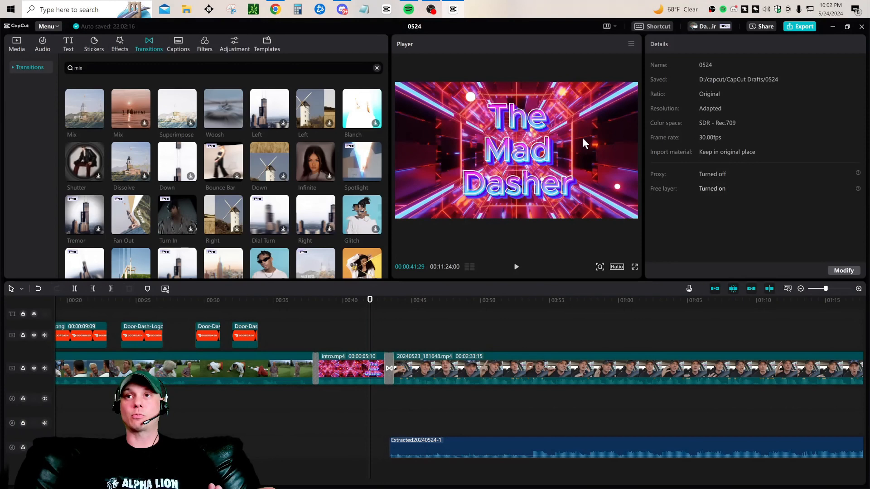
pyautogui.click(426, 323)
pyautogui.click(446, 327)
pyautogui.click(460, 327)
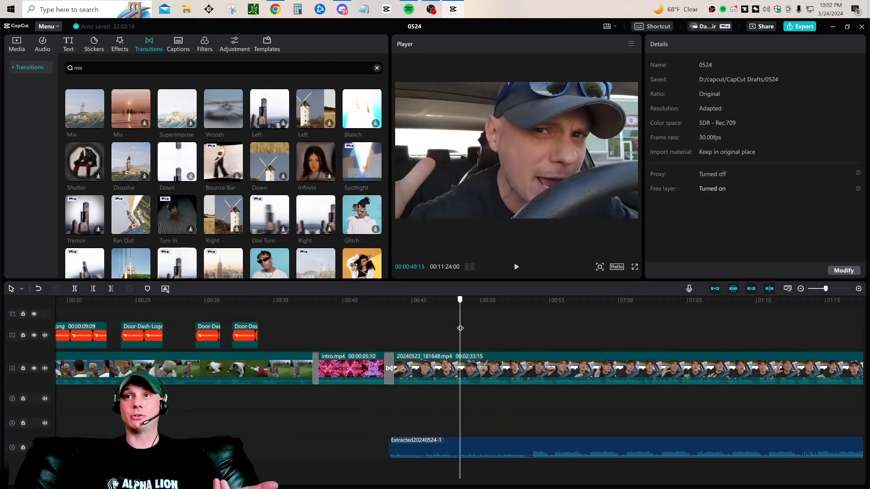
# Step: Capture the player's preview frame with Snipping Tool, and close the snip without saving it
pyautogui.click(231, 9)
pyautogui.click(262, 39)
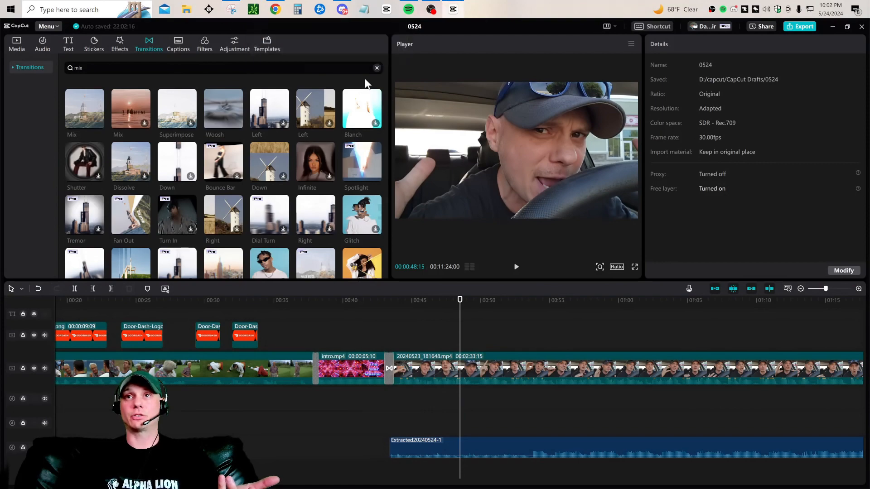
pyautogui.moveTo(394, 82); pyautogui.dragTo(638, 219)
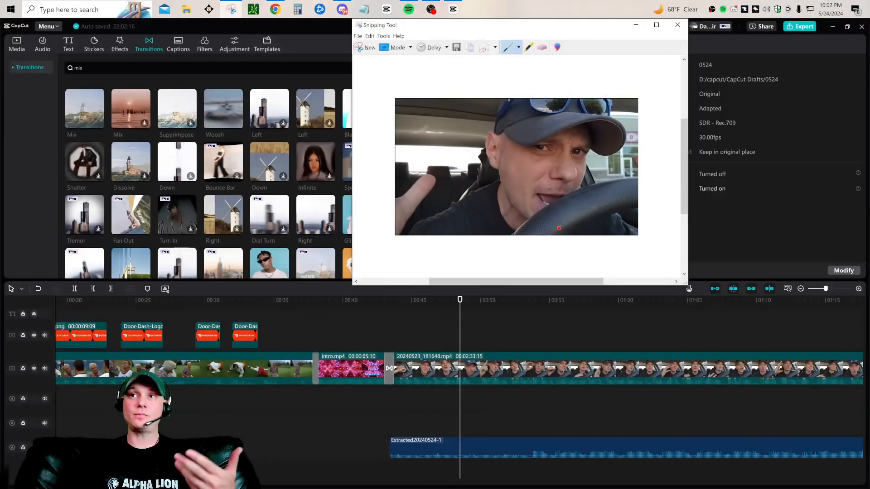
pyautogui.click(673, 30)
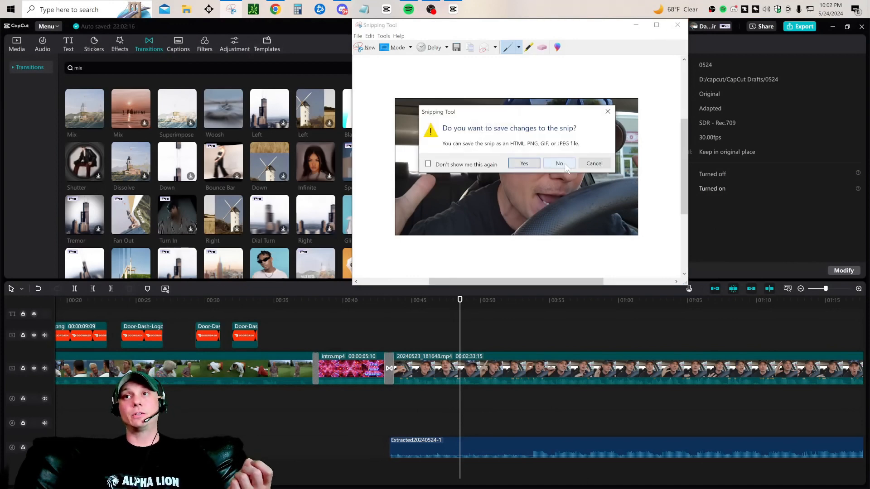
pyautogui.click(558, 164)
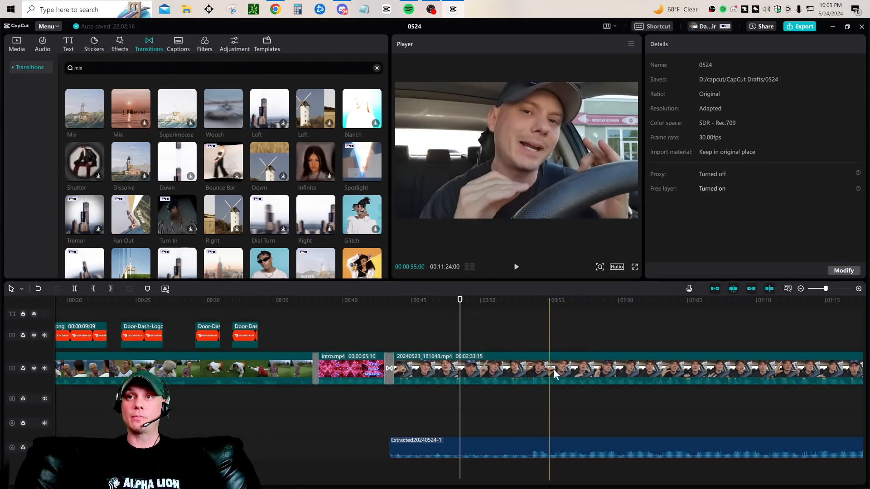
# Step: Select the 20240523_181648.mp4 clip and bring up the noise reduction option in its audio settings
pyautogui.click(587, 365)
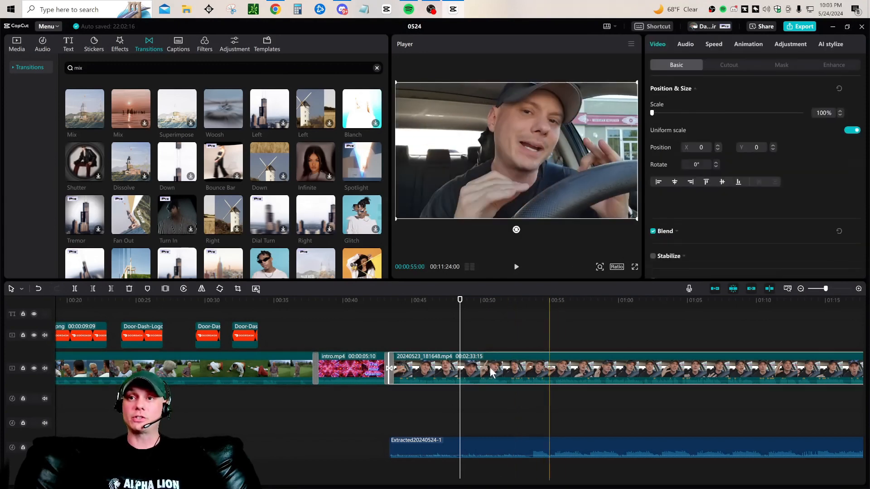
pyautogui.click(692, 45)
pyautogui.scroll(-8, 694, 156)
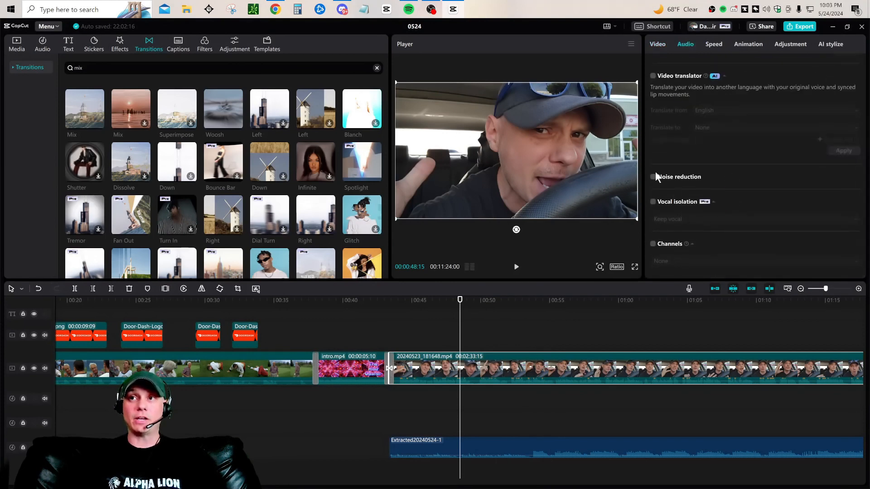